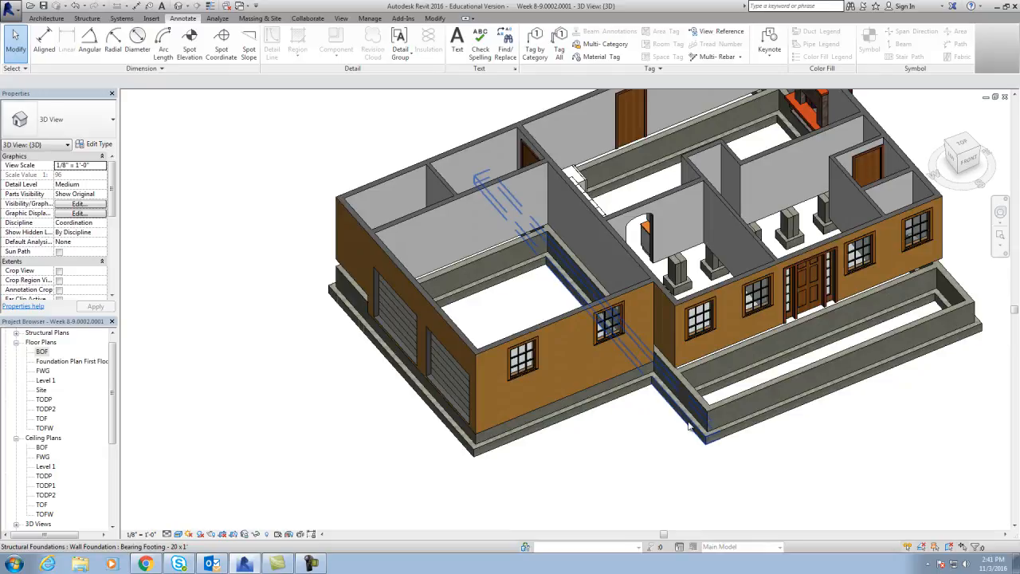
Step: Examine the garage side of the 3D model from the Left view, focusing on the doors and the foundation wall beneath them
{"action": "middle_click_drag", "start_coordinate": [590, 450], "coordinate": [587, 448]}
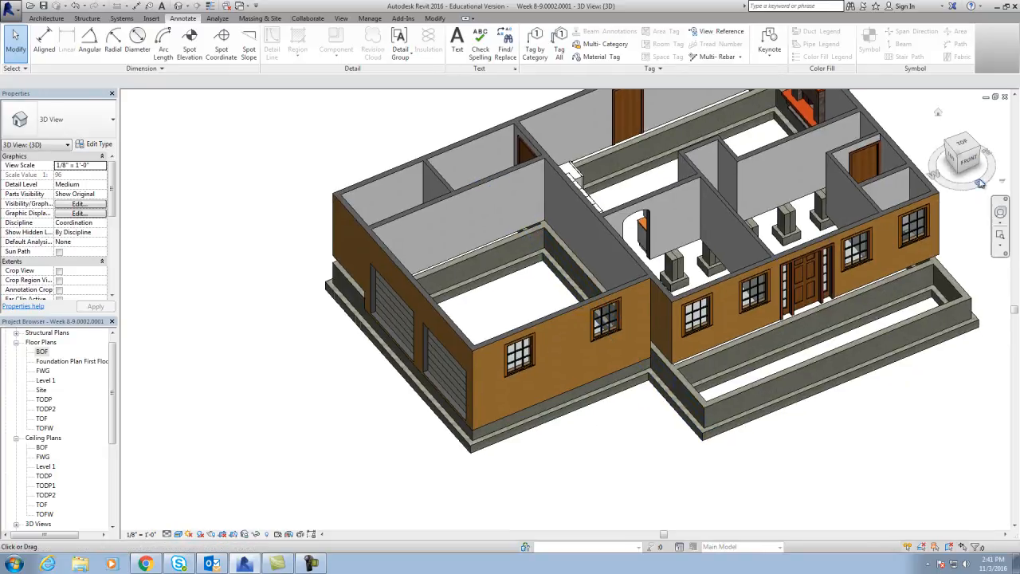
{"action": "left_click_drag", "start_coordinate": [968, 163], "coordinate": [981, 146]}
{"action": "scroll", "coordinate": [502, 375], "scroll_direction": "up", "scroll_amount": 5}
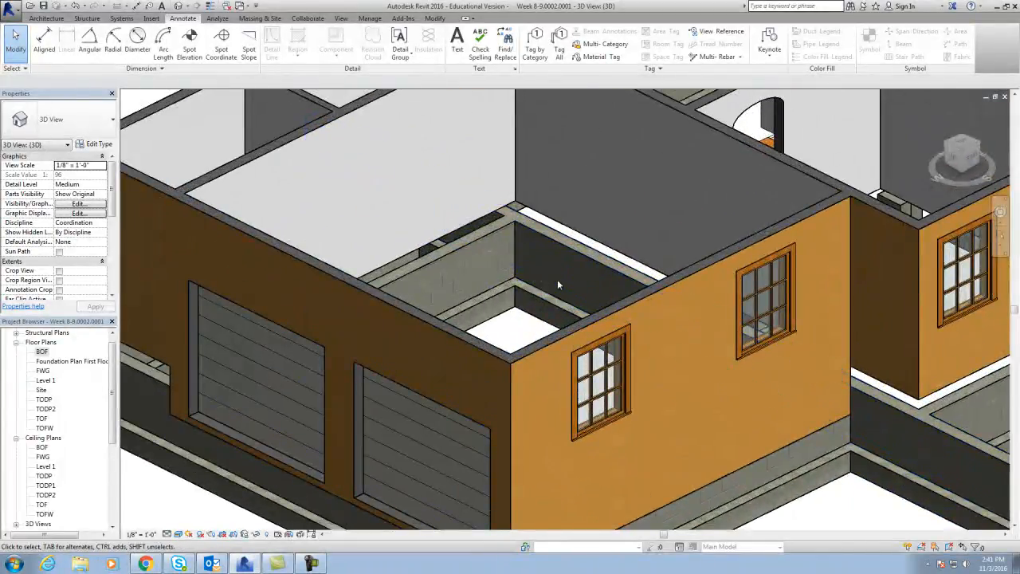
{"action": "scroll", "coordinate": [547, 277], "scroll_direction": "down", "scroll_amount": 5}
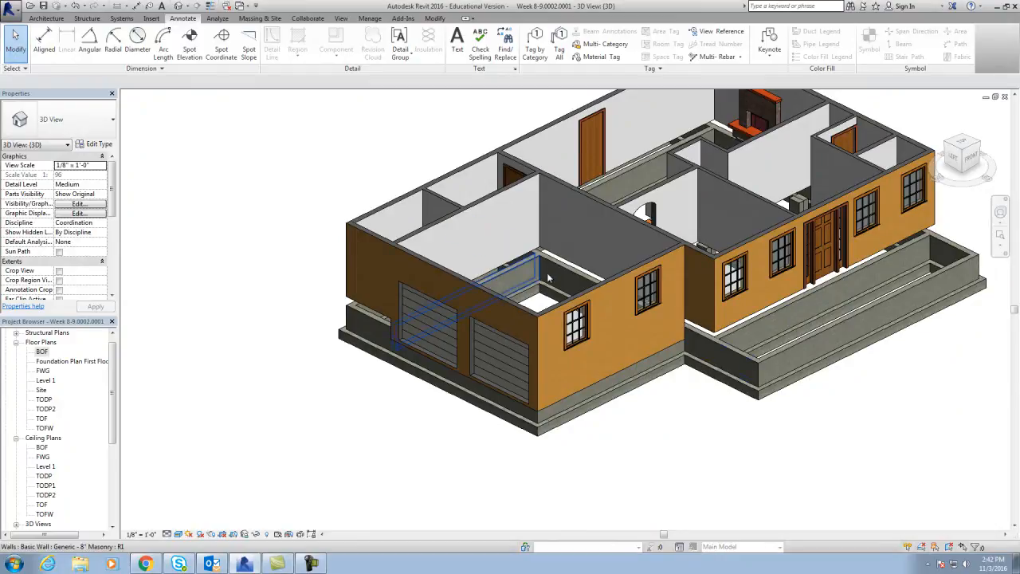
{"action": "scroll", "coordinate": [440, 381], "scroll_direction": "up", "scroll_amount": 3}
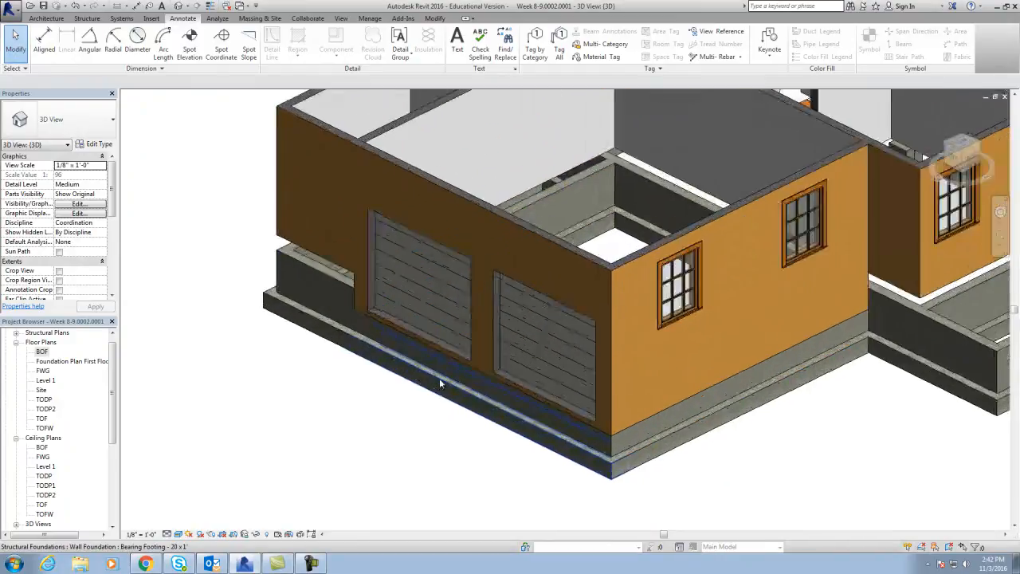
{"action": "left_click", "coordinate": [955, 161]}
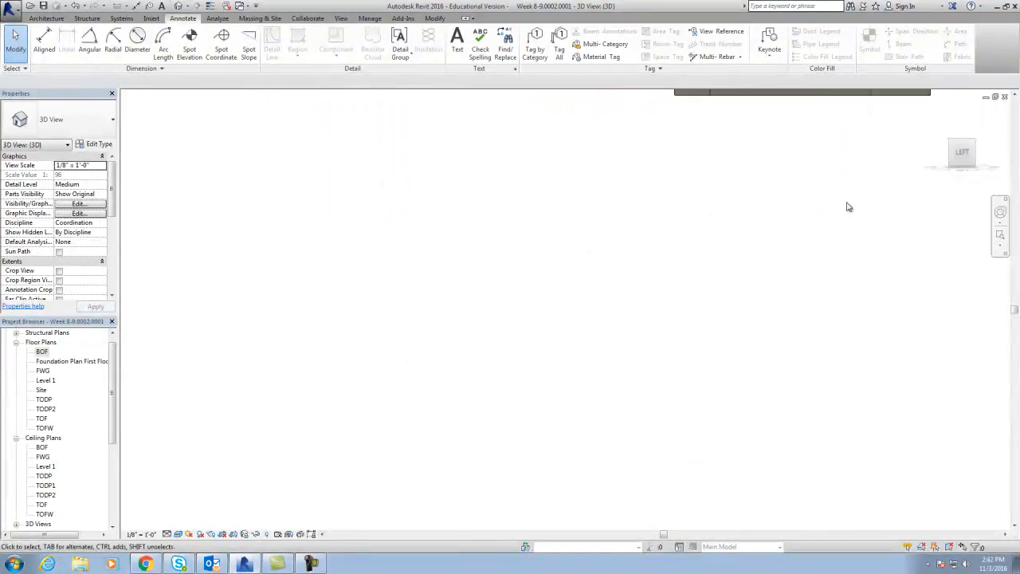
{"action": "scroll", "coordinate": [558, 389], "scroll_direction": "up", "scroll_amount": 3}
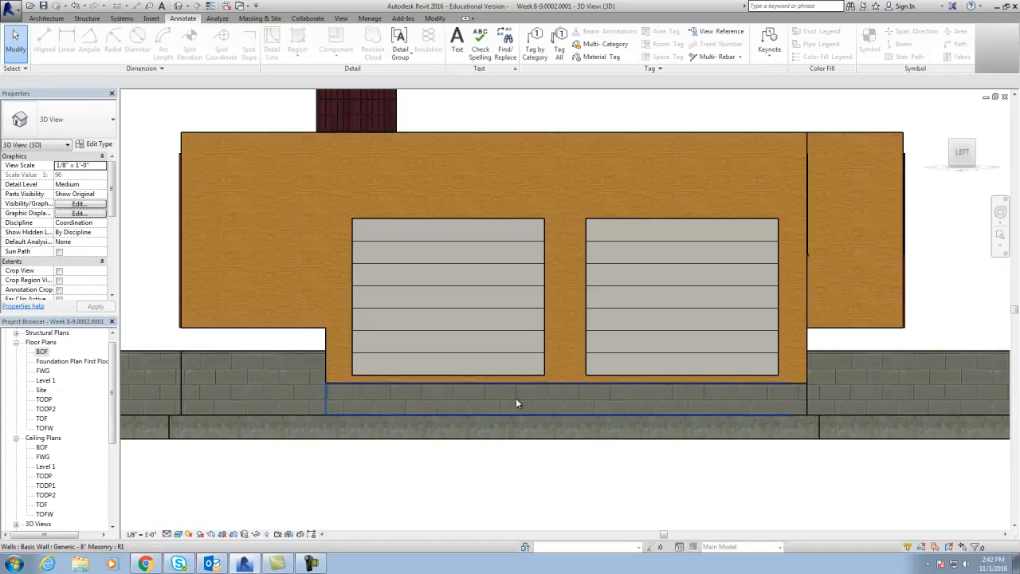
{"action": "scroll", "coordinate": [370, 397], "scroll_direction": "up", "scroll_amount": 1}
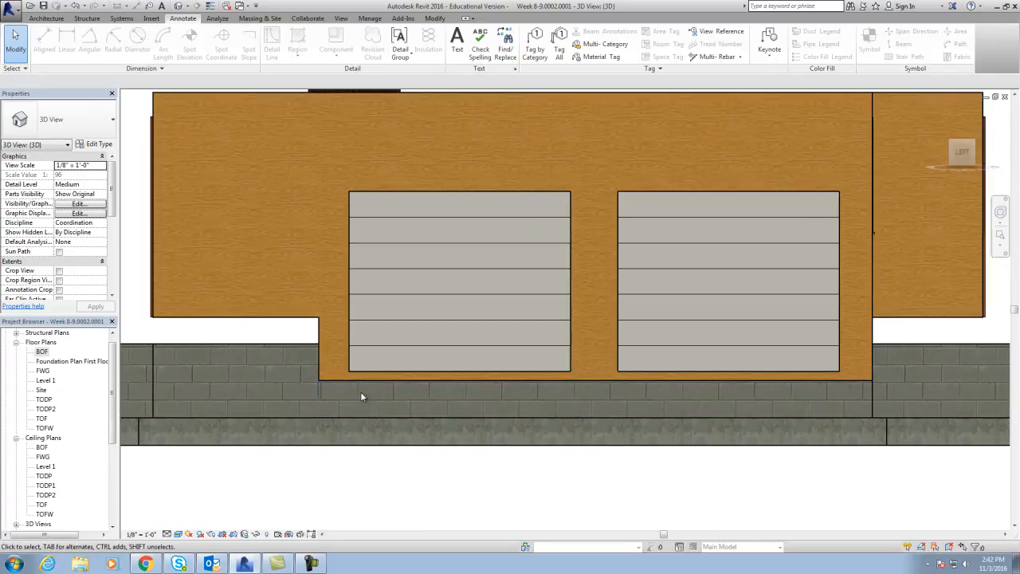
{"action": "scroll", "coordinate": [368, 396], "scroll_direction": "up", "scroll_amount": 1}
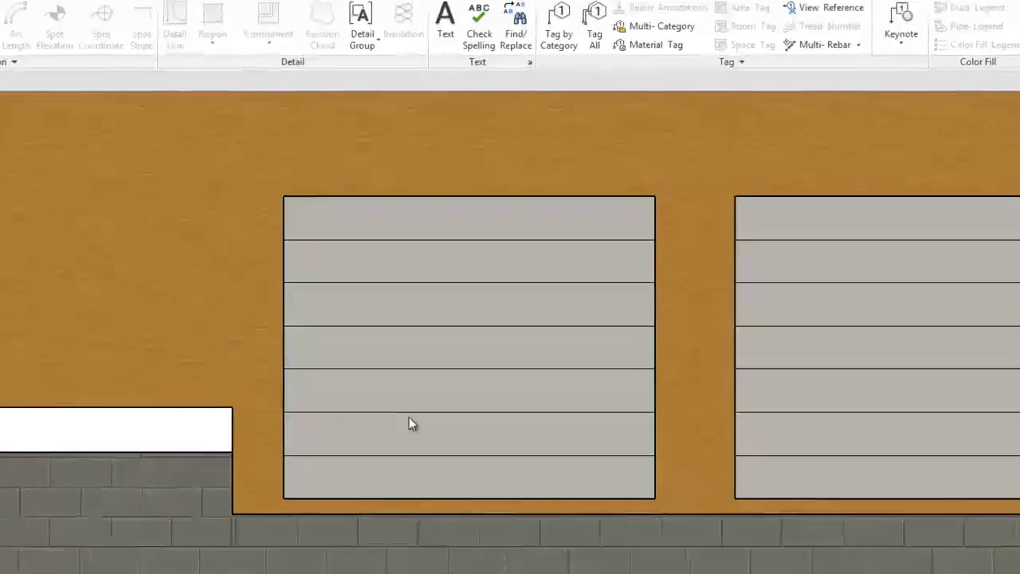
{"action": "left_click", "coordinate": [410, 421]}
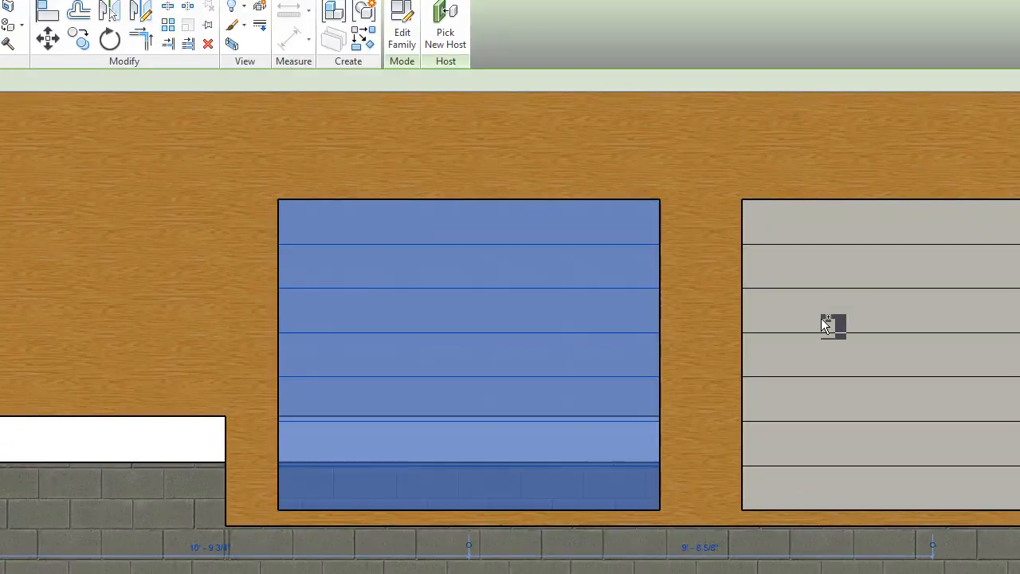
{"action": "left_click", "coordinate": [823, 341], "text": "ctrl"}
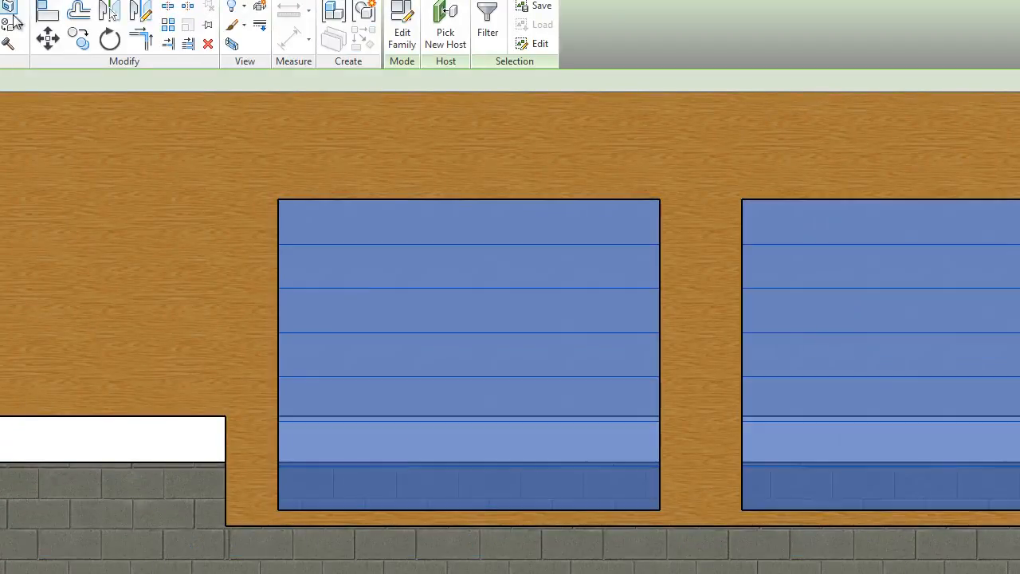
{"action": "left_click", "coordinate": [47, 38]}
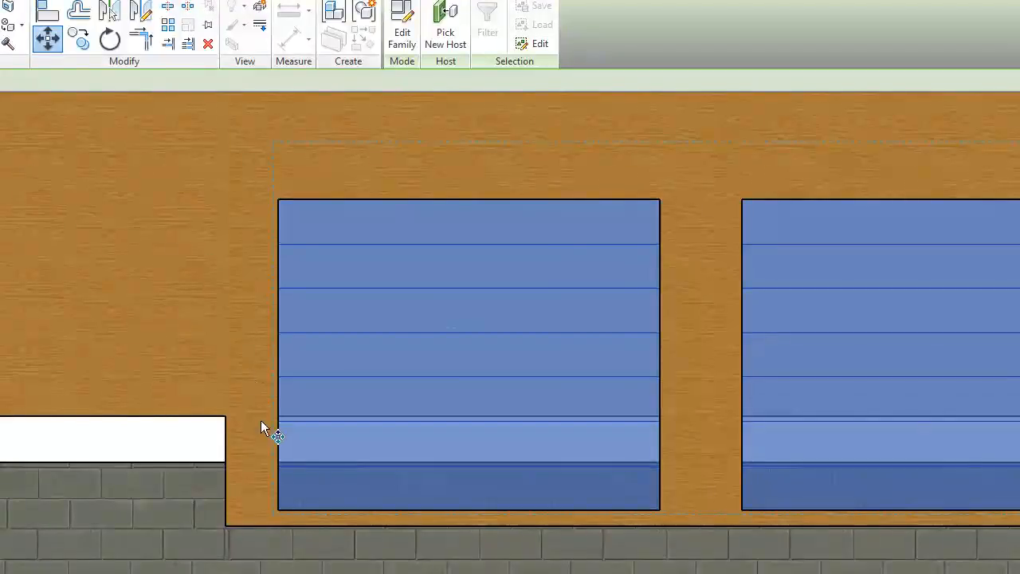
{"action": "left_click", "coordinate": [281, 508]}
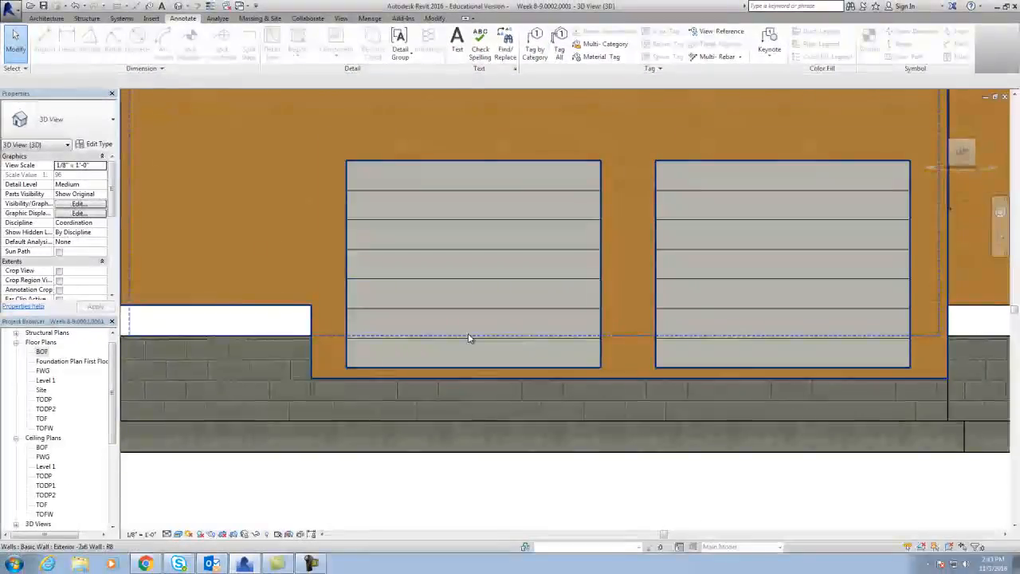
Step: In the West elevation, move both garage doors straight down to the masonry joint one course below the top of the foundation wall
{"action": "scroll", "coordinate": [470, 338], "scroll_direction": "down", "scroll_amount": 5}
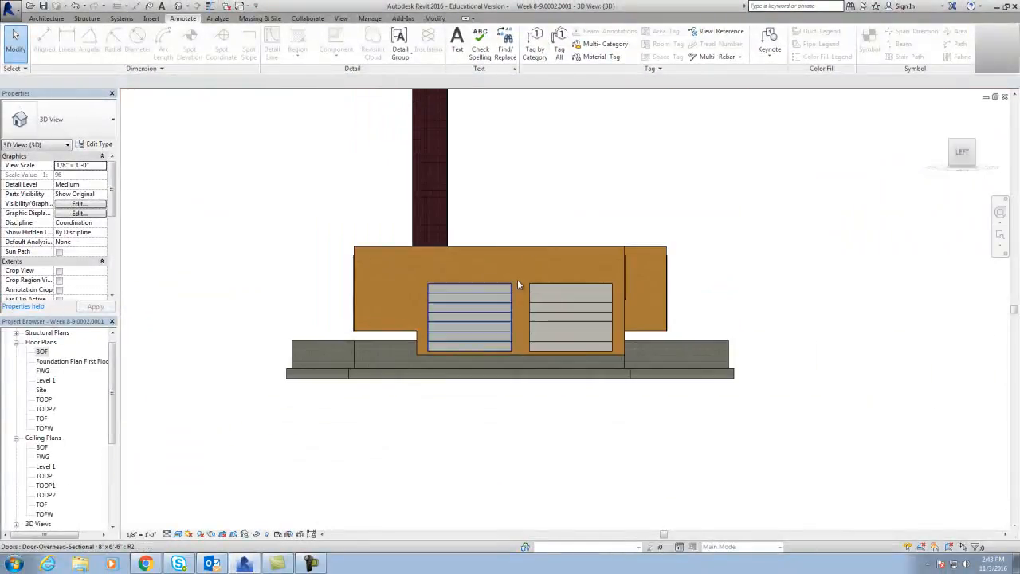
{"action": "scroll", "coordinate": [112, 415], "scroll_direction": "down", "scroll_amount": 3}
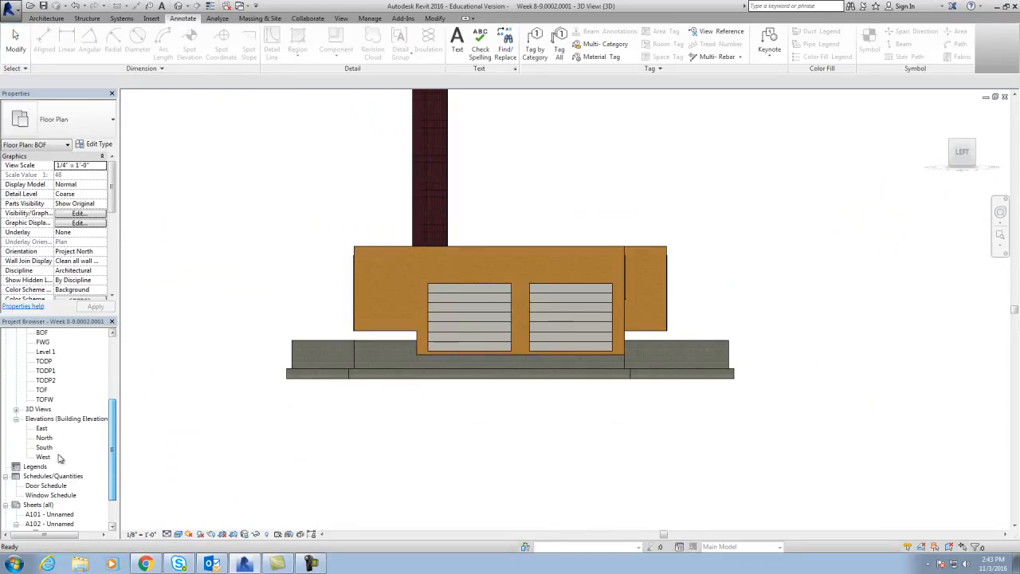
{"action": "double_click", "coordinate": [44, 457]}
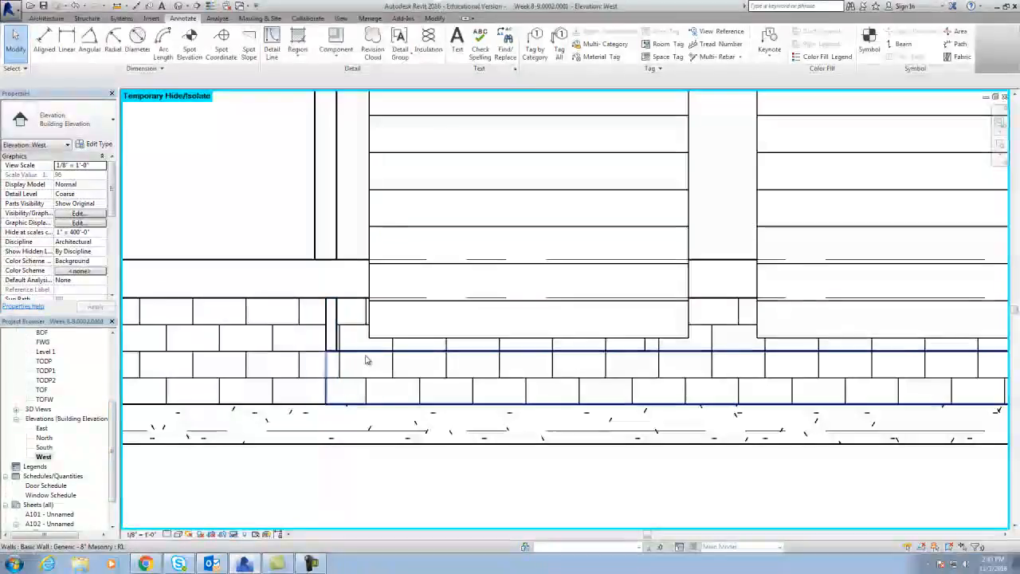
{"action": "scroll", "coordinate": [407, 331], "scroll_direction": "down", "scroll_amount": 2}
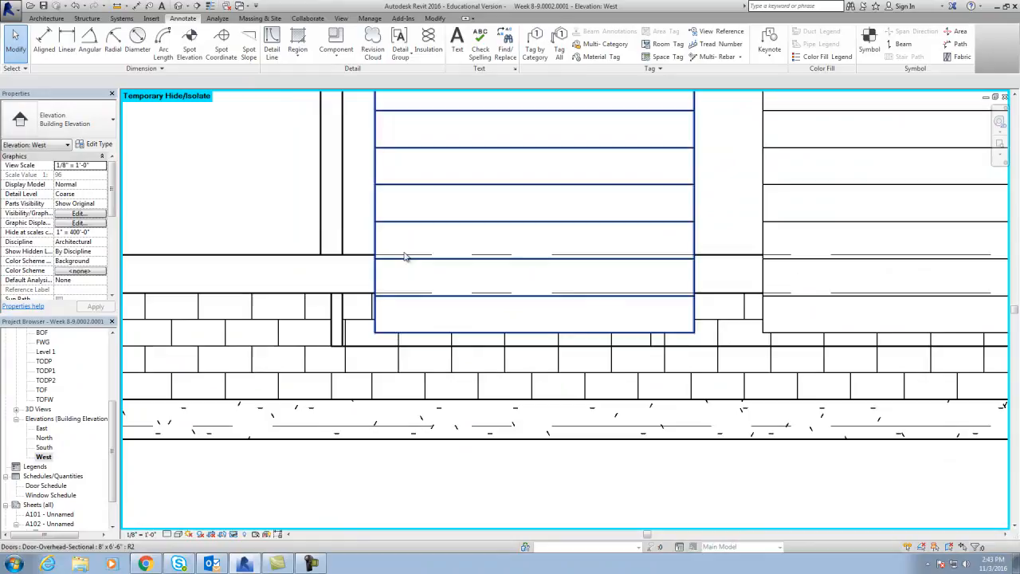
{"action": "left_click", "coordinate": [378, 205]}
{"action": "left_click", "coordinate": [777, 175], "text": "ctrl"}
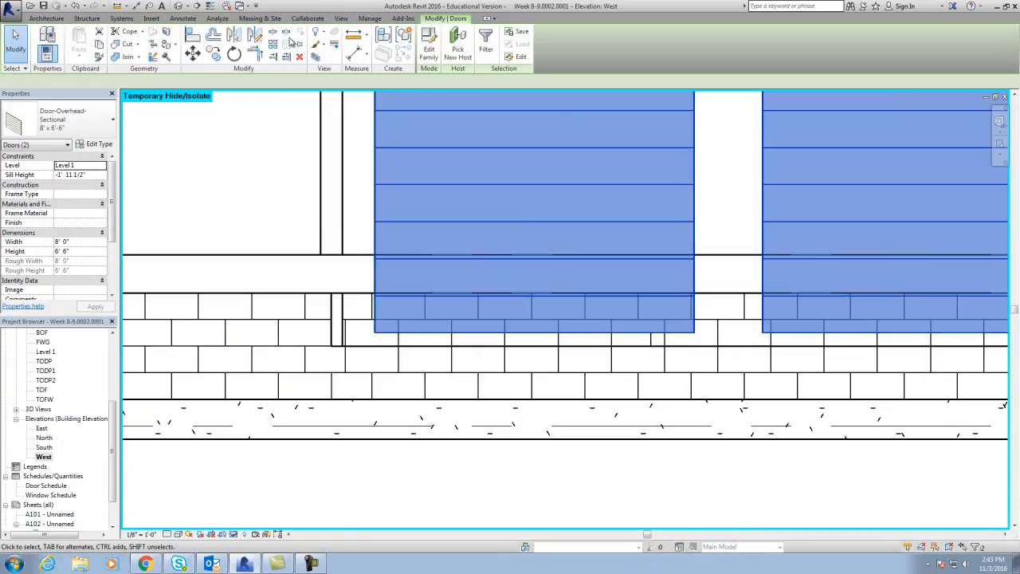
{"action": "left_click", "coordinate": [196, 51]}
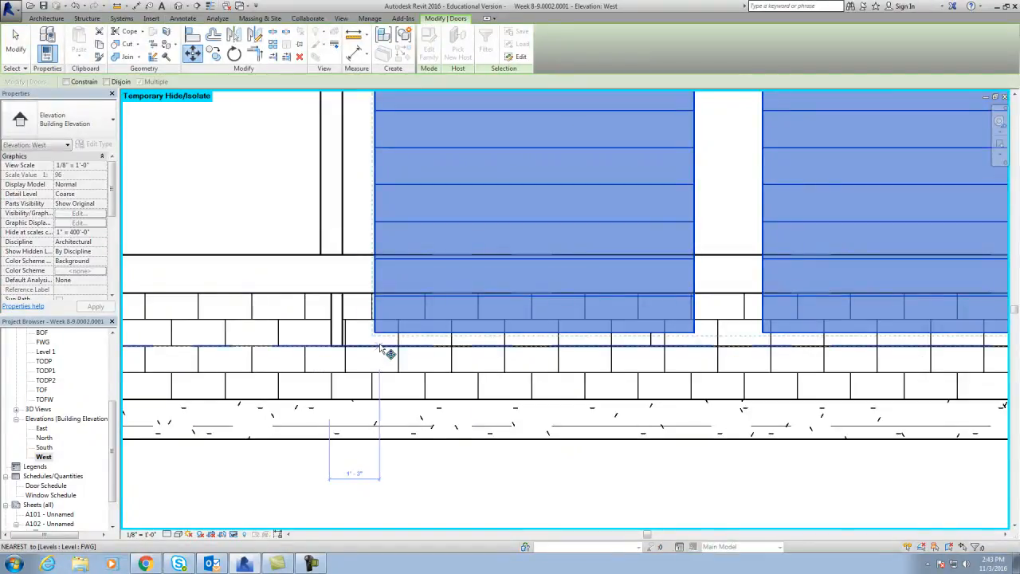
{"action": "scroll", "coordinate": [383, 365], "scroll_direction": "down", "scroll_amount": 3}
{"action": "scroll", "coordinate": [382, 364], "scroll_direction": "up", "scroll_amount": 3}
{"action": "left_click", "coordinate": [376, 333]}
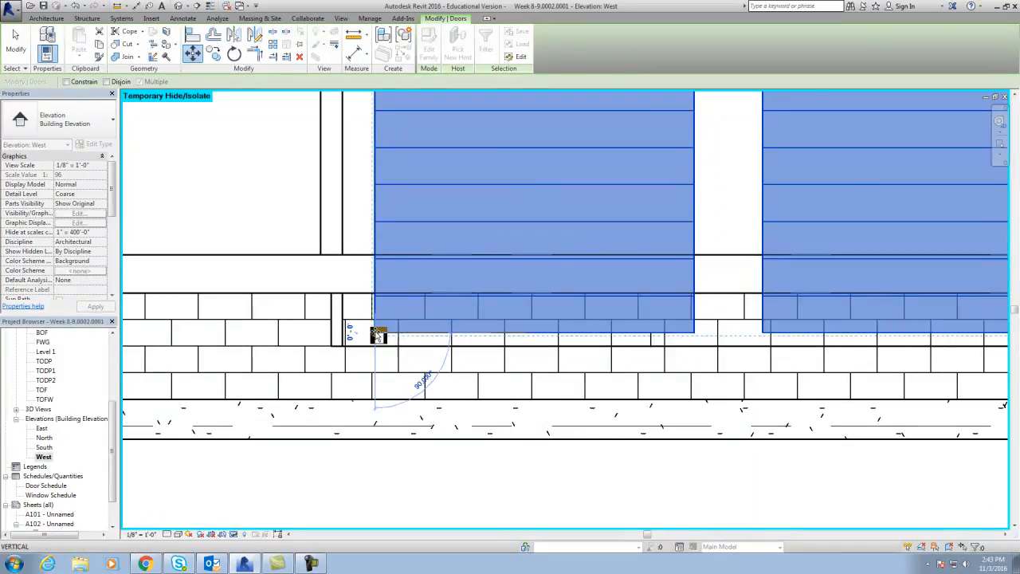
{"action": "left_click", "coordinate": [379, 373]}
{"action": "left_click", "coordinate": [424, 492]}
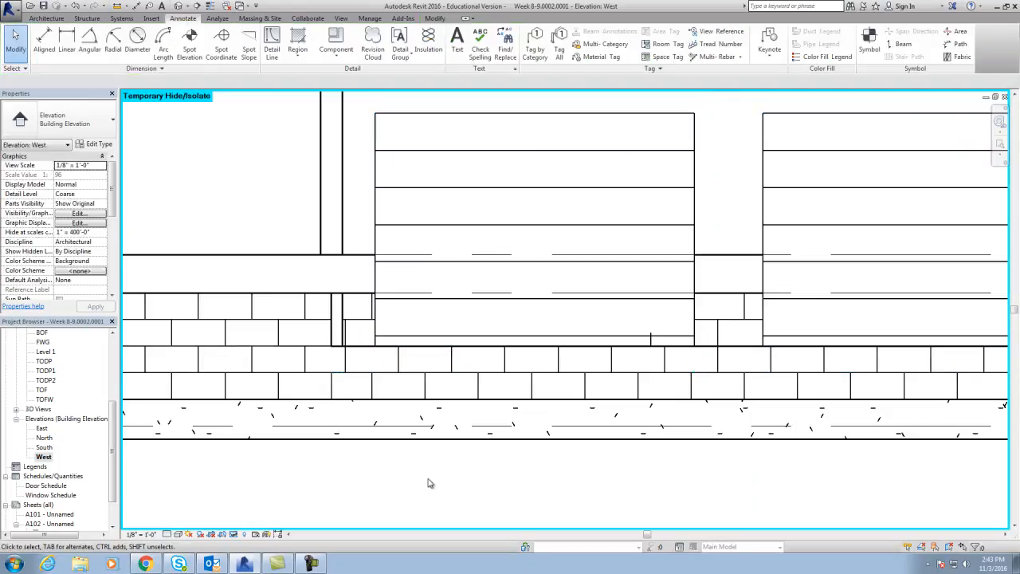
Step: Return to the 3D view and examine how the garage doors sit against the foundation wall
{"action": "scroll", "coordinate": [390, 403], "scroll_direction": "down", "scroll_amount": 2}
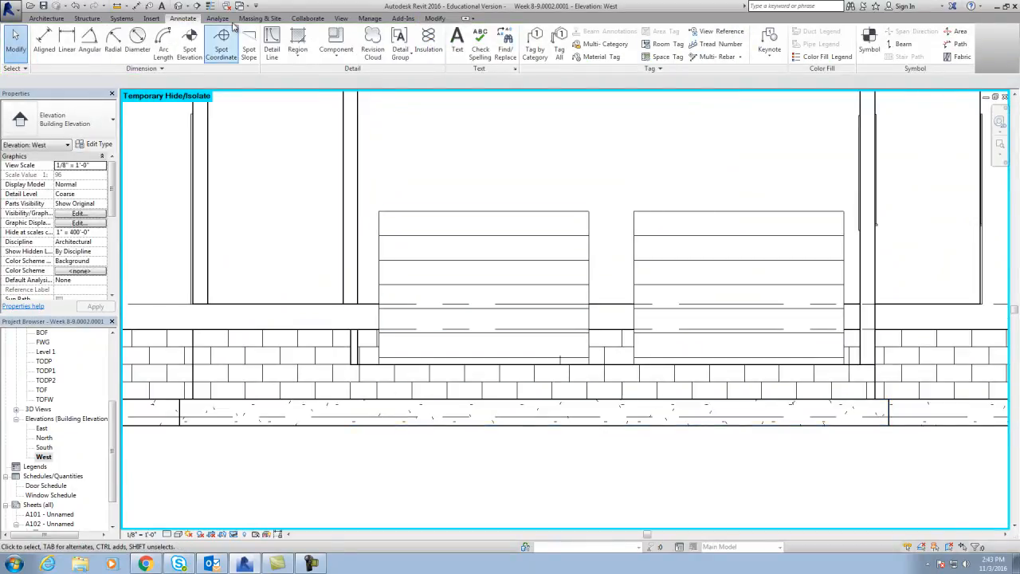
{"action": "left_click", "coordinate": [180, 6]}
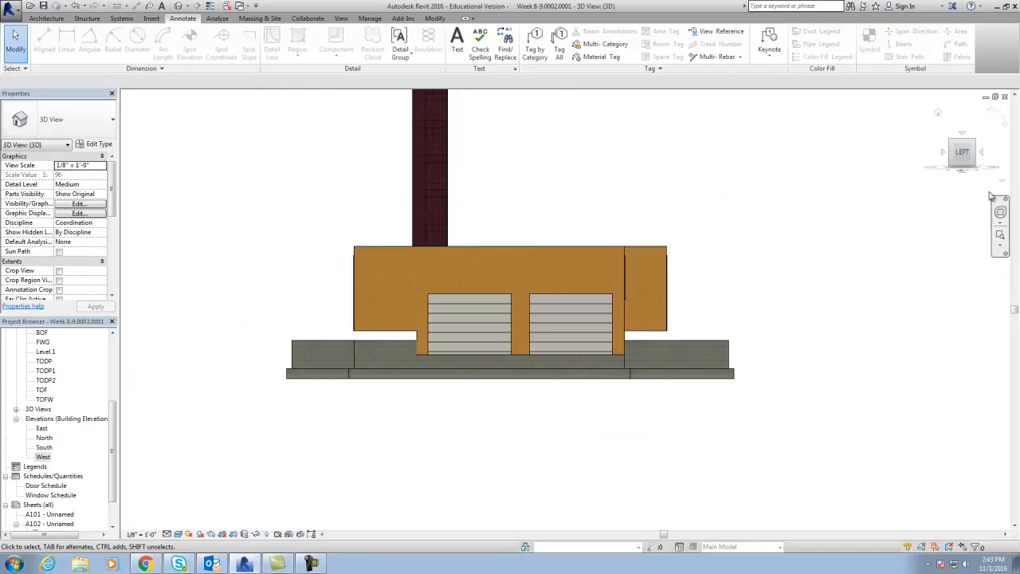
{"action": "left_click", "coordinate": [970, 157]}
{"action": "scroll", "coordinate": [436, 421], "scroll_direction": "up", "scroll_amount": 3}
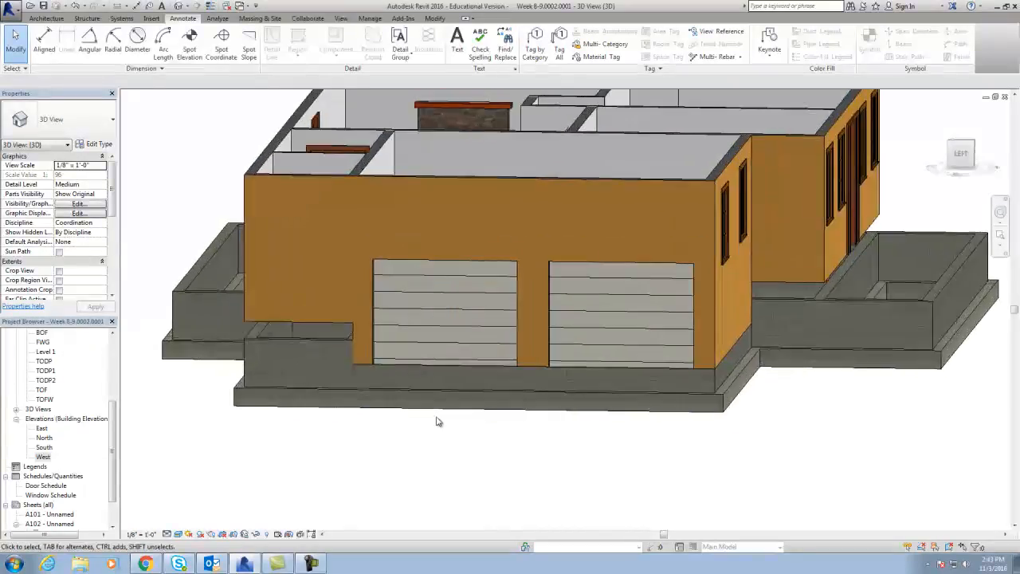
{"action": "left_click", "coordinate": [409, 364]}
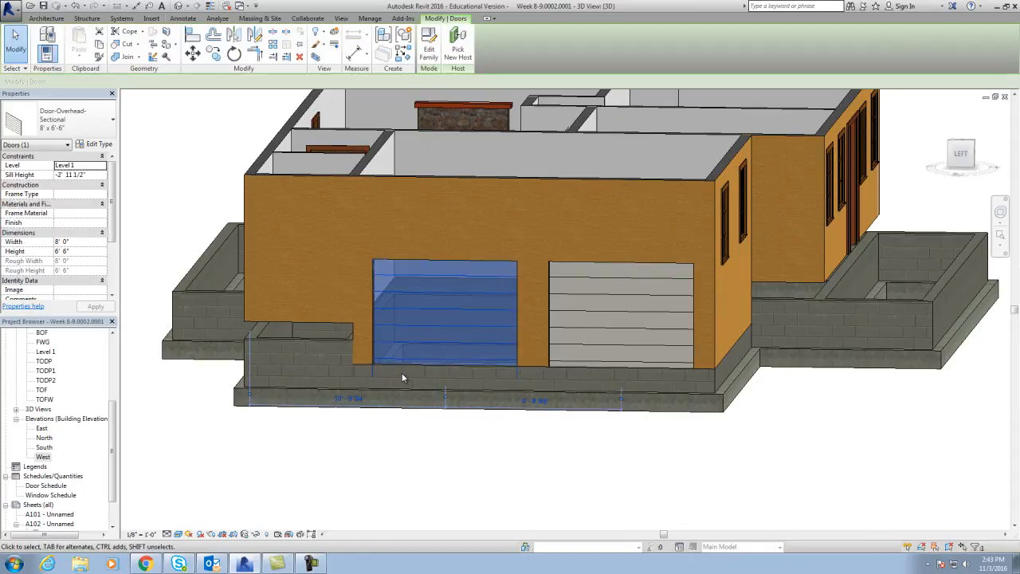
{"action": "scroll", "coordinate": [404, 440], "scroll_direction": "up", "scroll_amount": 2}
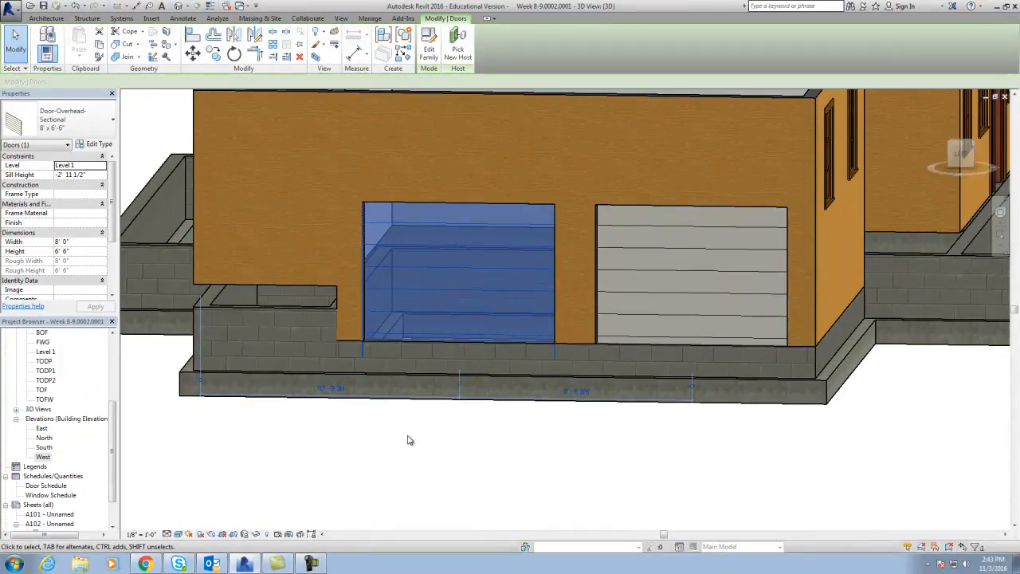
{"action": "left_click", "coordinate": [503, 429]}
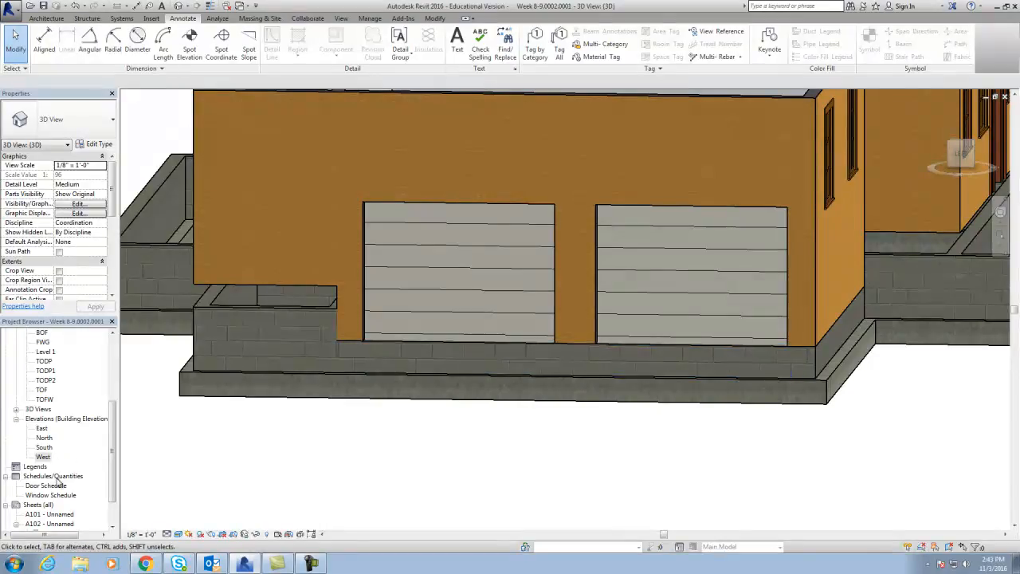
Step: Open the West elevation and start editing the profile of the 8" masonry foundation wall below the garage doors
{"action": "double_click", "coordinate": [45, 456]}
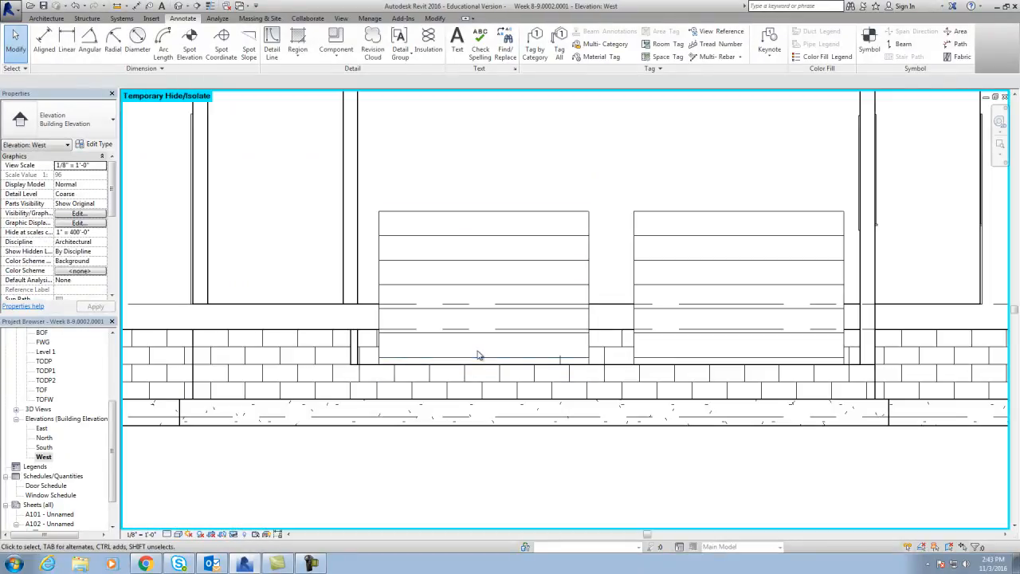
{"action": "scroll", "coordinate": [474, 410], "scroll_direction": "up", "scroll_amount": 1}
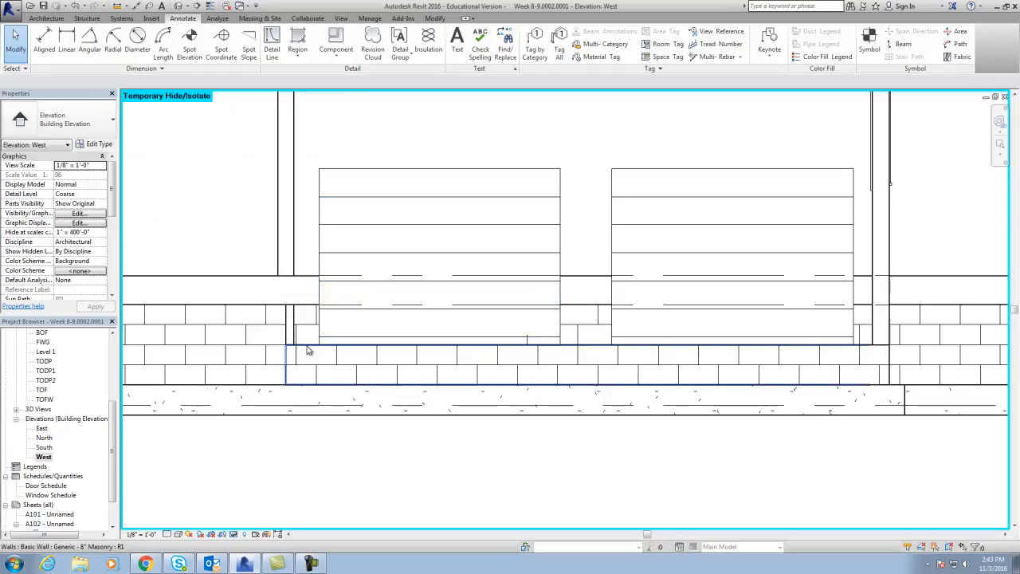
{"action": "left_click", "coordinate": [307, 351]}
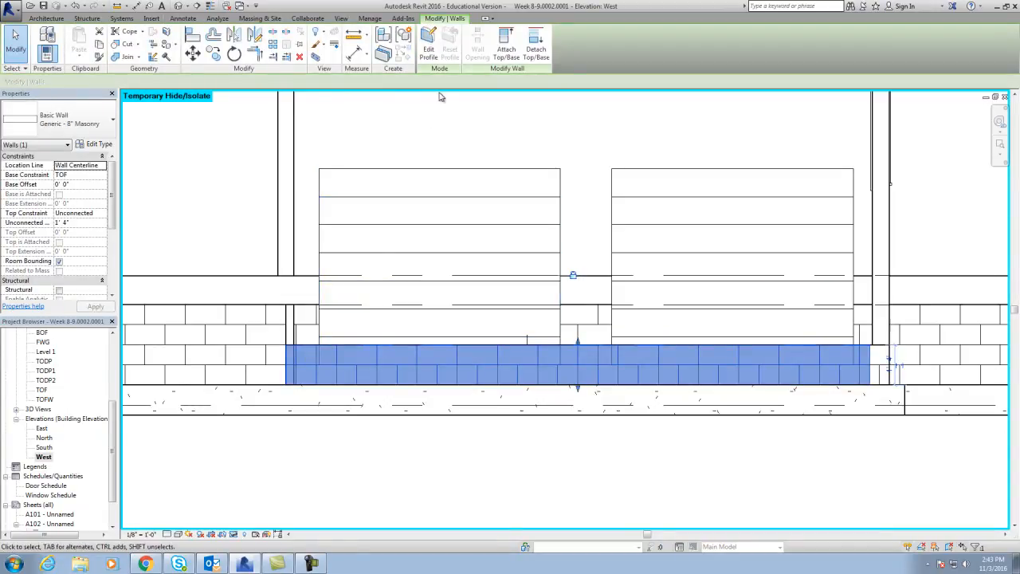
{"action": "left_click", "coordinate": [431, 50]}
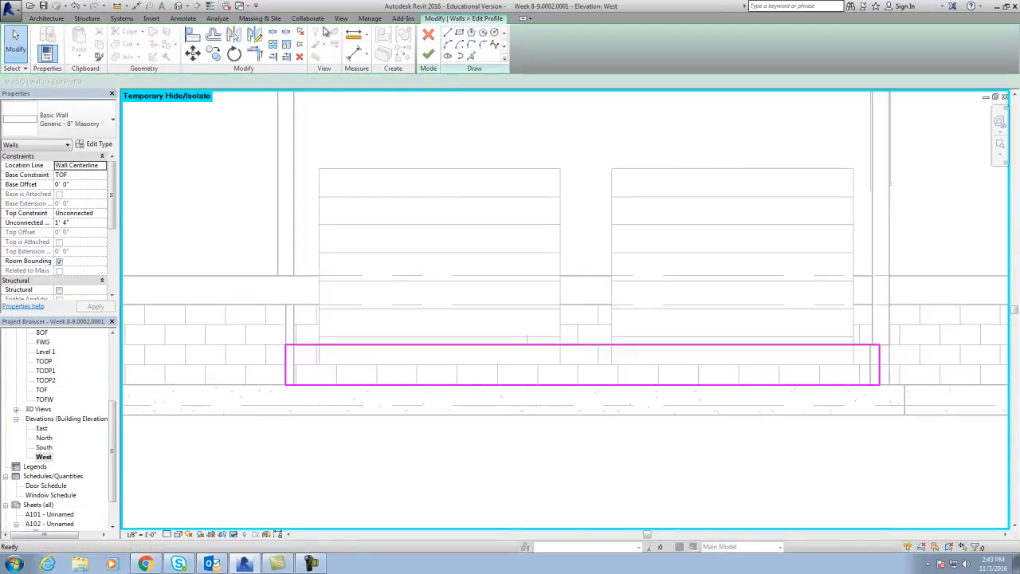
Step: Sketch a door-wide notch one masonry course deep in the top edge of the wall profile under the left-hand garage door
{"action": "left_click", "coordinate": [447, 36]}
{"action": "scroll", "coordinate": [342, 358], "scroll_direction": "up", "scroll_amount": 4}
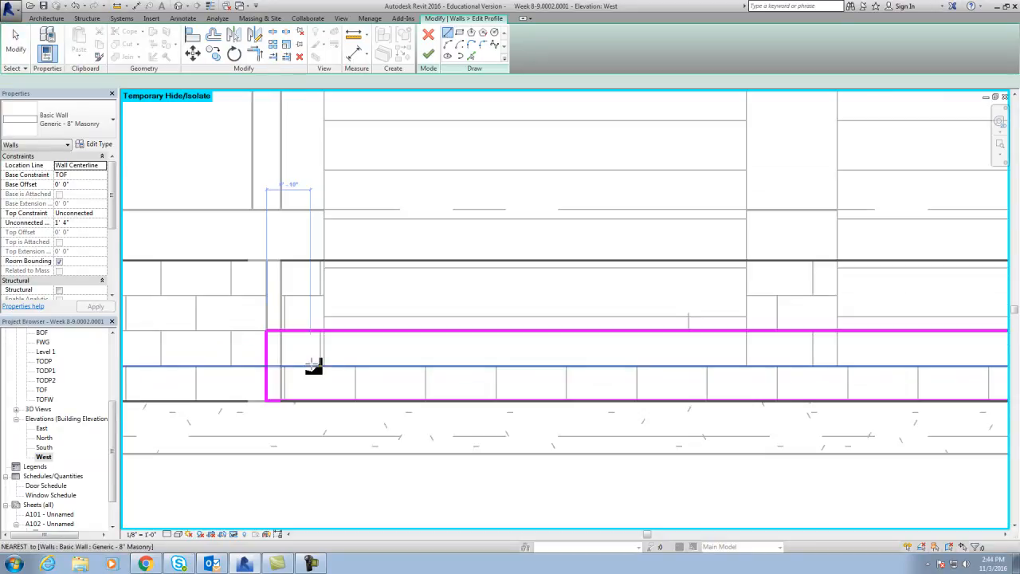
{"action": "left_click", "coordinate": [326, 317]}
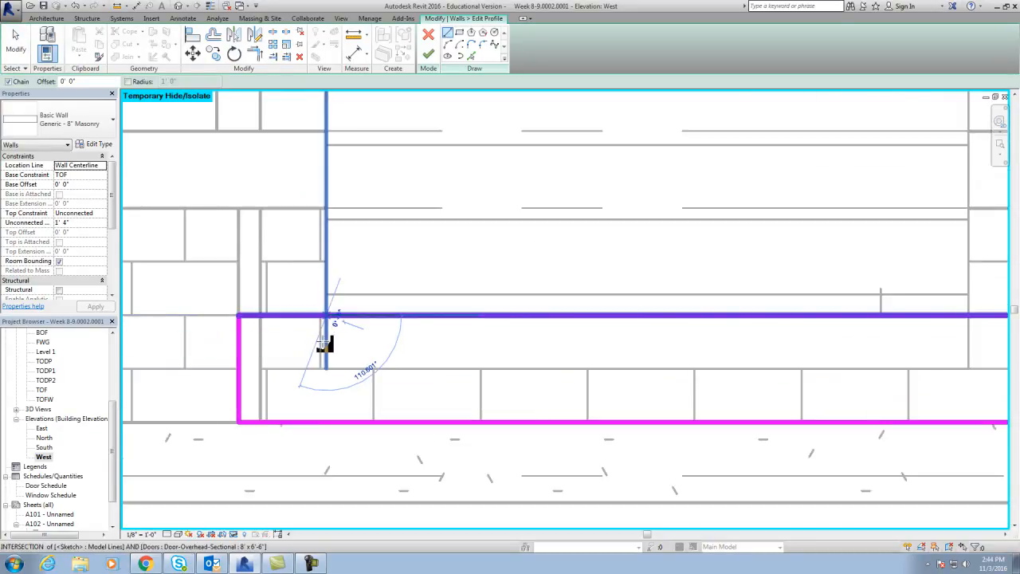
{"action": "left_click", "coordinate": [326, 370]}
{"action": "scroll", "coordinate": [364, 372], "scroll_direction": "down", "scroll_amount": 3}
{"action": "left_click", "coordinate": [711, 370]}
{"action": "left_click", "coordinate": [710, 338]}
Step: Sketch a matching 8" deep notch in the wall profile across the full width of the right-hand garage door
{"action": "middle_click_drag", "start_coordinate": [699, 362], "coordinate": [544, 368]}
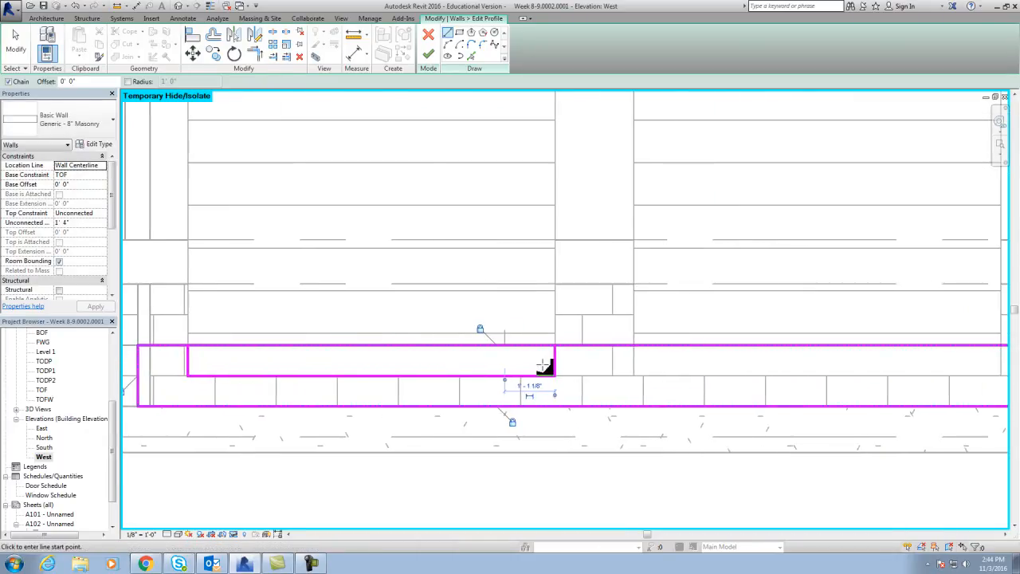
{"action": "left_click", "coordinate": [635, 346]}
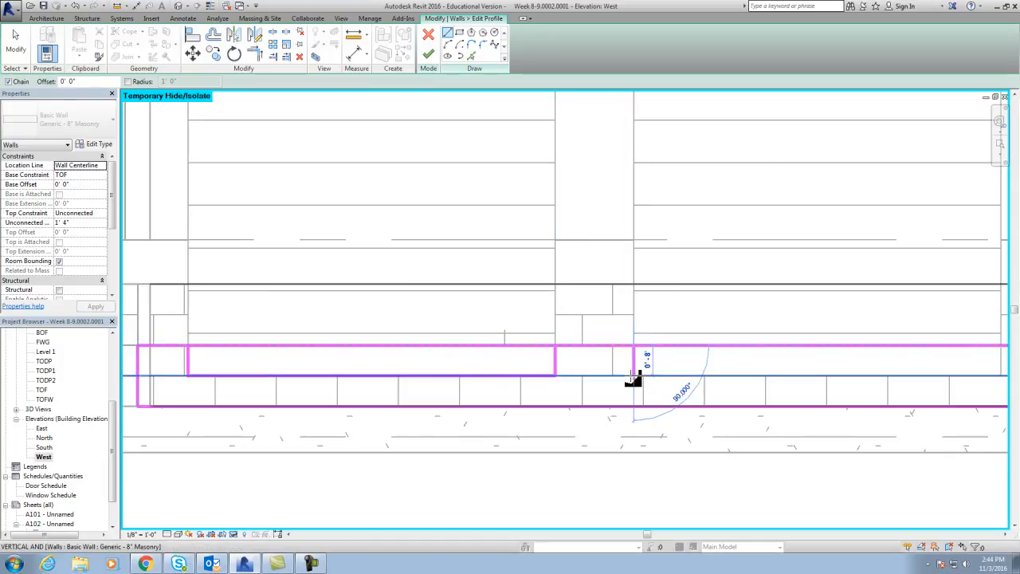
{"action": "left_click", "coordinate": [635, 374]}
{"action": "scroll", "coordinate": [634, 377], "scroll_direction": "down", "scroll_amount": 3}
{"action": "middle_click_drag", "start_coordinate": [768, 370], "coordinate": [637, 375]}
{"action": "scroll", "coordinate": [753, 381], "scroll_direction": "up", "scroll_amount": 4}
{"action": "left_click", "coordinate": [735, 378]}
{"action": "left_click", "coordinate": [735, 345]}
{"action": "key", "text": "Escape"}
{"action": "key", "text": "Escape"}
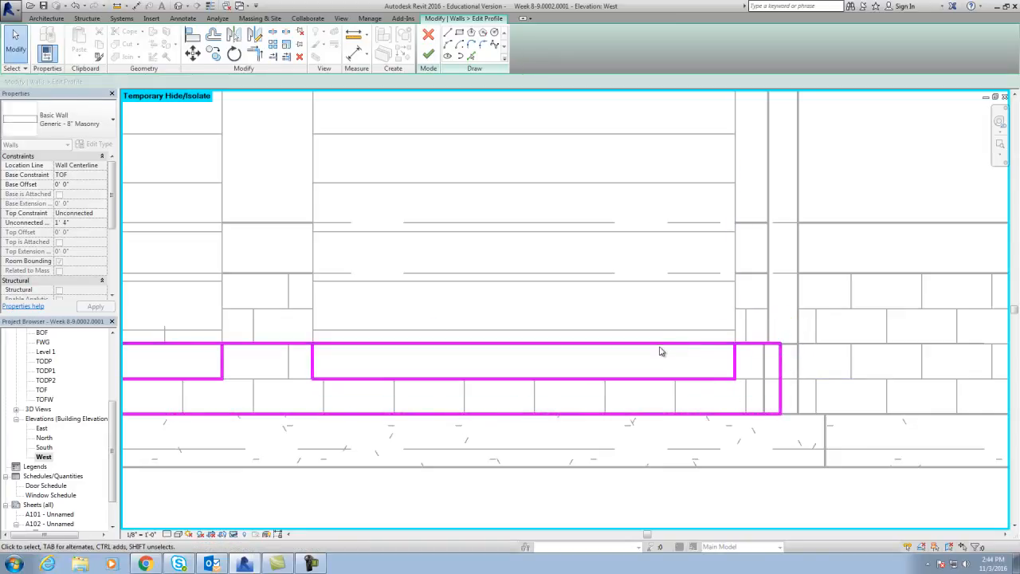
Step: Shorten the wall profile's top line to the short piece beyond the right-hand door notch, unjoining the conflicting elements
{"action": "left_click", "coordinate": [662, 347]}
{"action": "scroll", "coordinate": [662, 348], "scroll_direction": "down", "scroll_amount": 2}
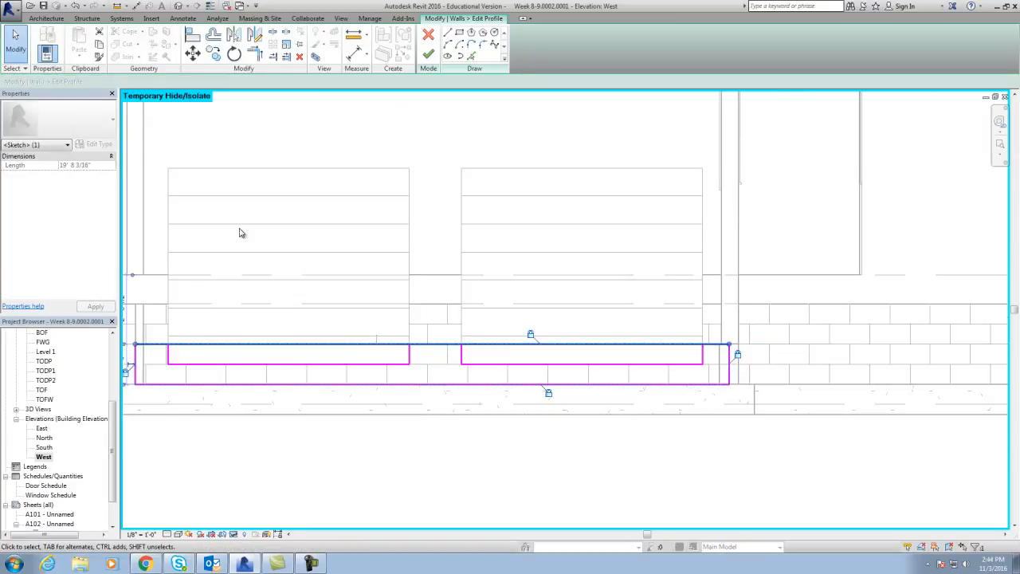
{"action": "left_click_drag", "start_coordinate": [136, 347], "coordinate": [699, 343]}
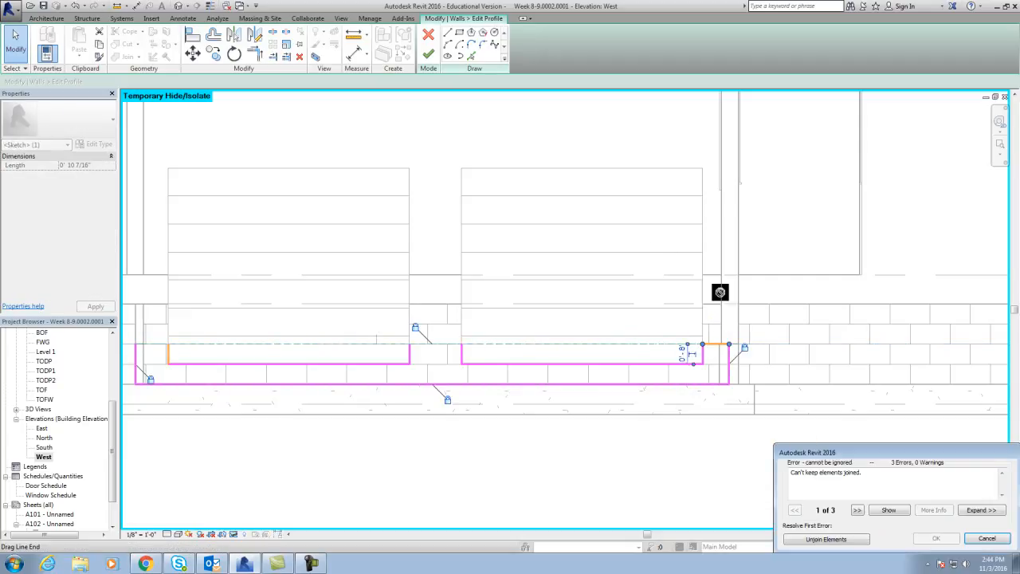
{"action": "left_click", "coordinate": [829, 540]}
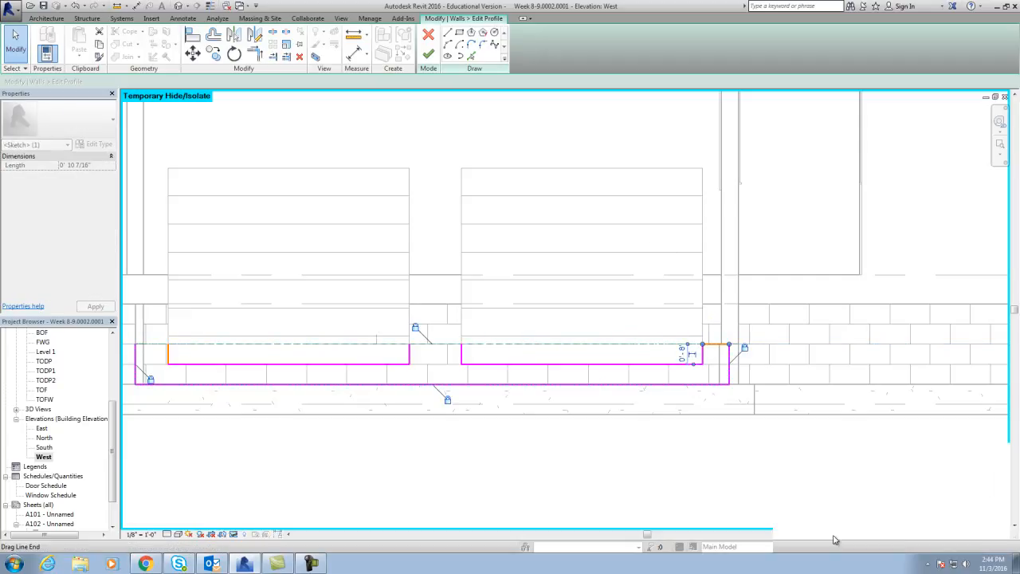
Step: Draw the missing top edge segments between the two notches and at the profile's left end, and finish the wall profile
{"action": "left_click", "coordinate": [447, 33]}
{"action": "left_click", "coordinate": [463, 348]}
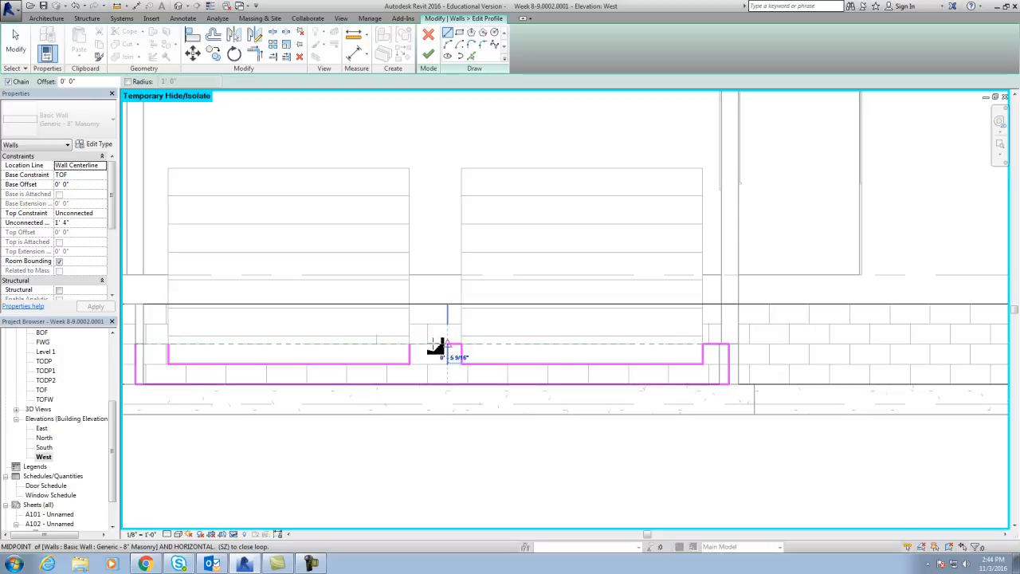
{"action": "left_click", "coordinate": [410, 348]}
{"action": "left_click", "coordinate": [168, 345]}
{"action": "left_click", "coordinate": [135, 345]}
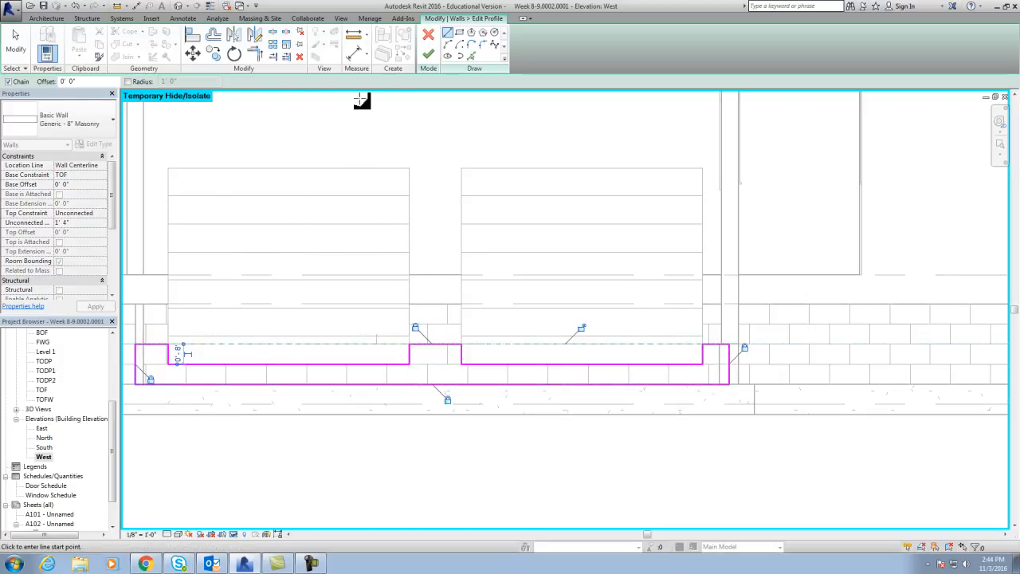
{"action": "left_click", "coordinate": [429, 54]}
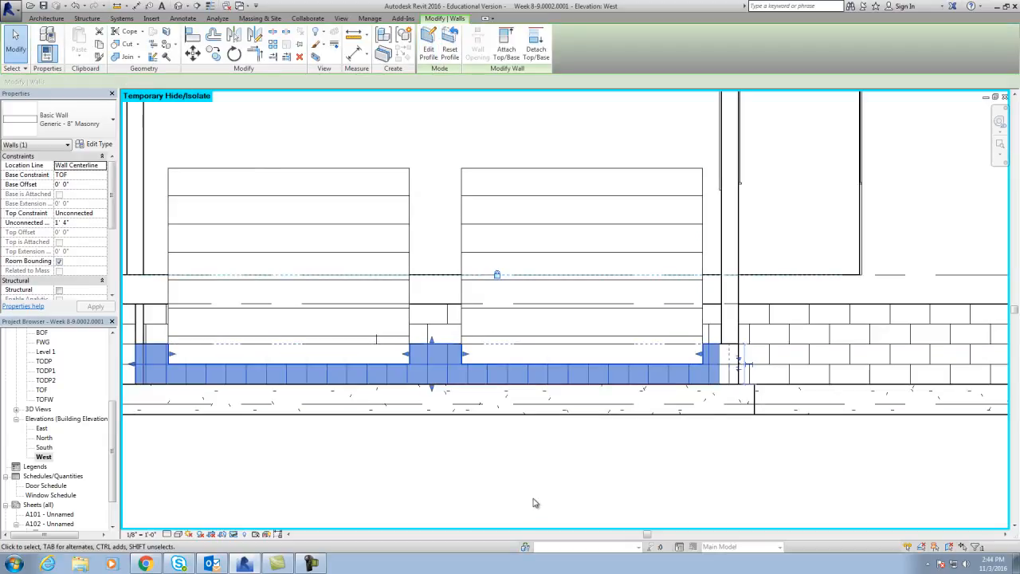
{"action": "left_click", "coordinate": [519, 489]}
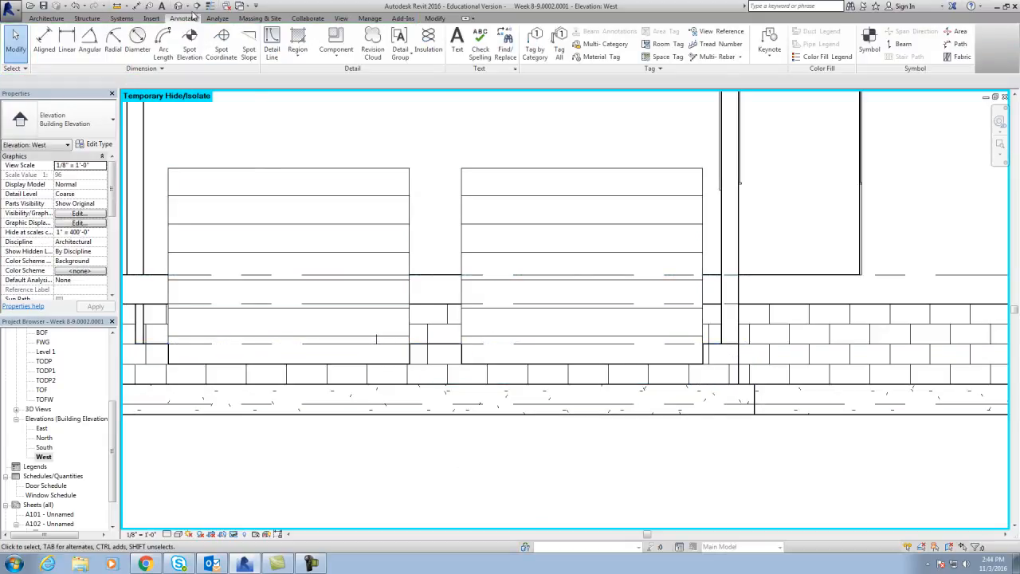
Step: Switch to the 3D view and inspect the notched foundation wall beneath both garage doors
{"action": "left_click", "coordinate": [182, 7]}
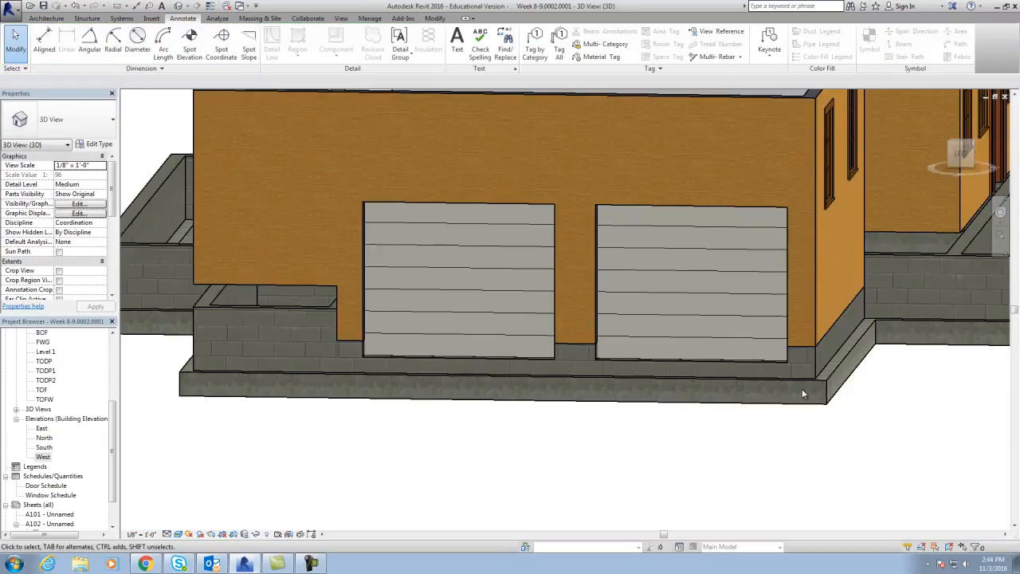
{"action": "left_click_drag", "start_coordinate": [963, 157], "coordinate": [956, 155]}
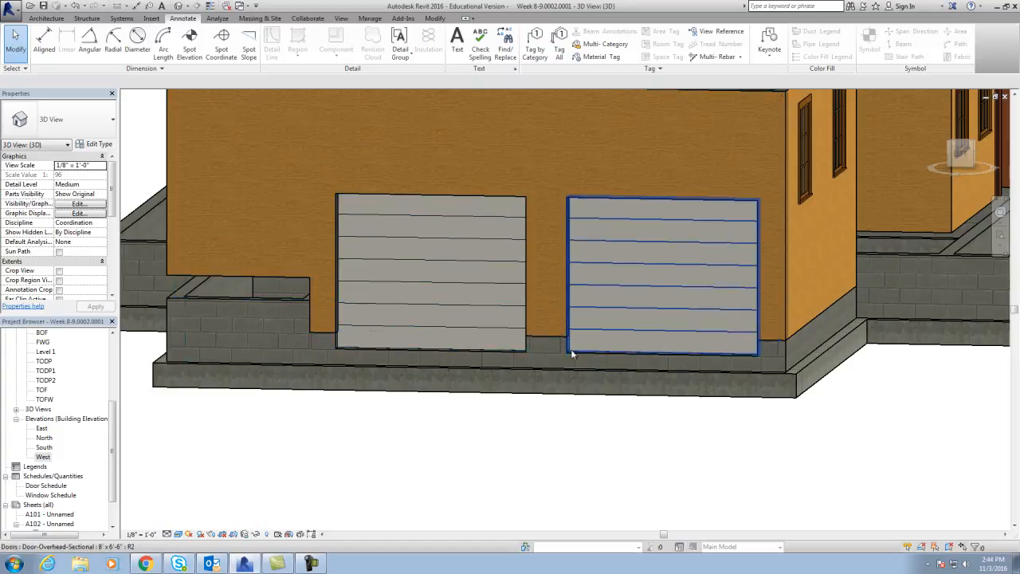
{"action": "scroll", "coordinate": [526, 347], "scroll_direction": "up", "scroll_amount": 5}
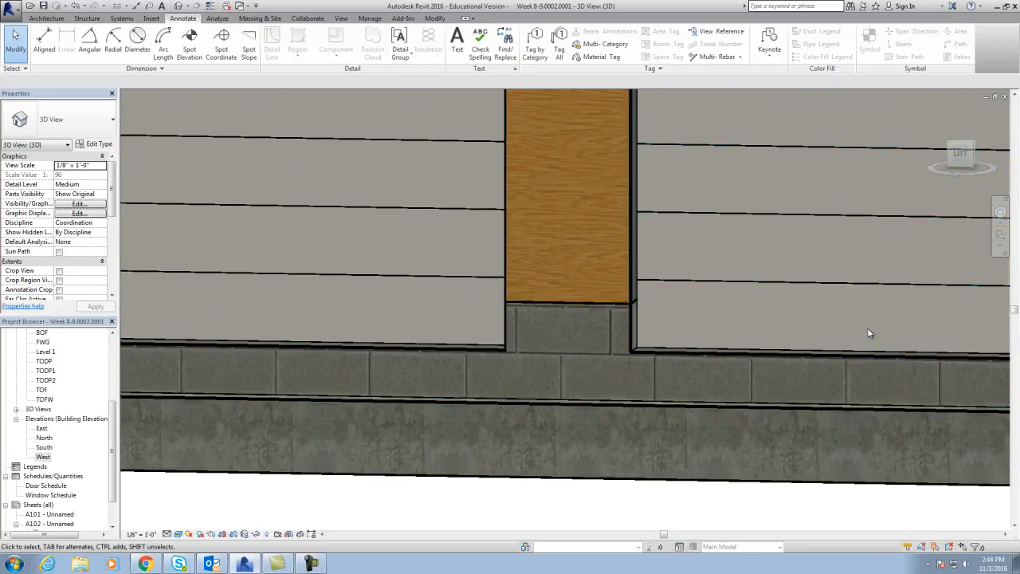
{"action": "scroll", "coordinate": [616, 344], "scroll_direction": "down", "scroll_amount": 5}
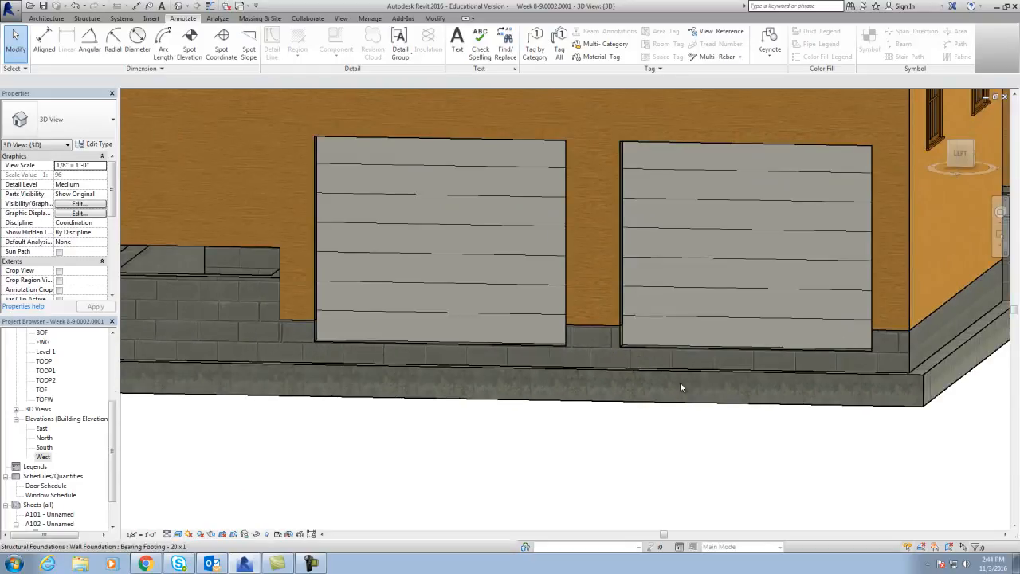
{"action": "scroll", "coordinate": [608, 410], "scroll_direction": "down", "scroll_amount": 2}
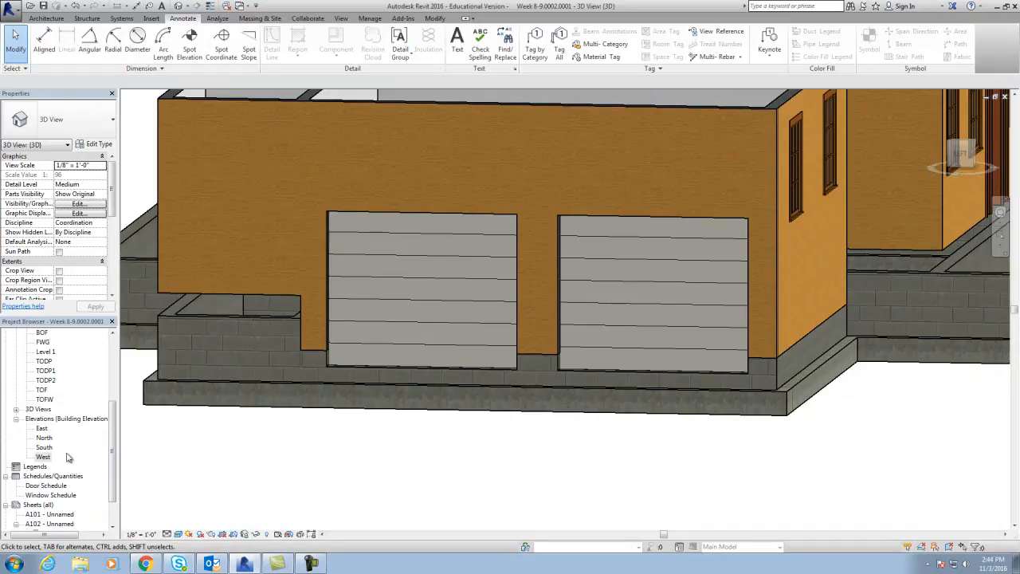
Step: Open the BOF floor plan and examine the footings and foundation walls around the garage
{"action": "scroll", "coordinate": [112, 450], "scroll_direction": "up", "scroll_amount": 3}
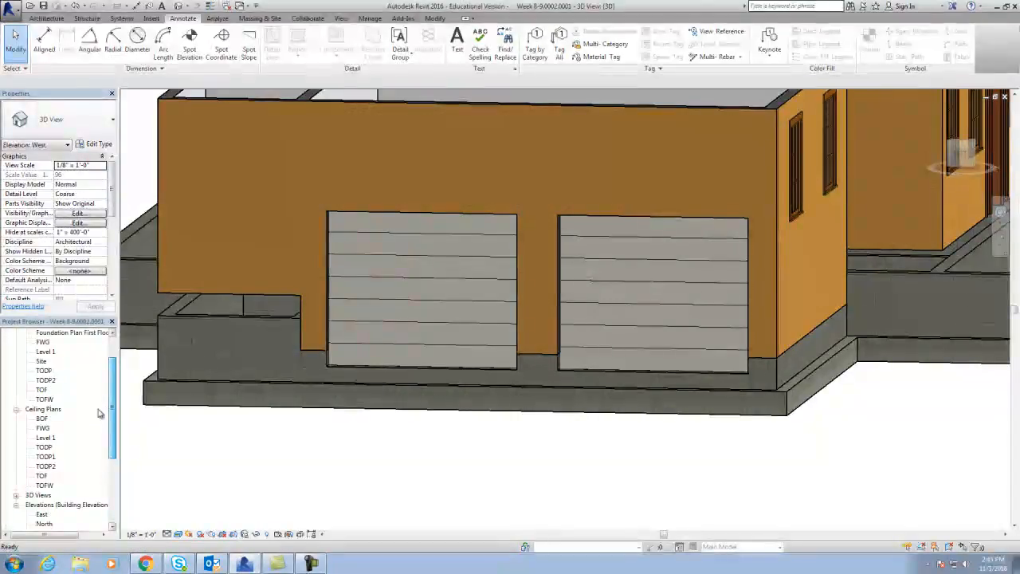
{"action": "scroll", "coordinate": [111, 407], "scroll_direction": "up", "scroll_amount": 2}
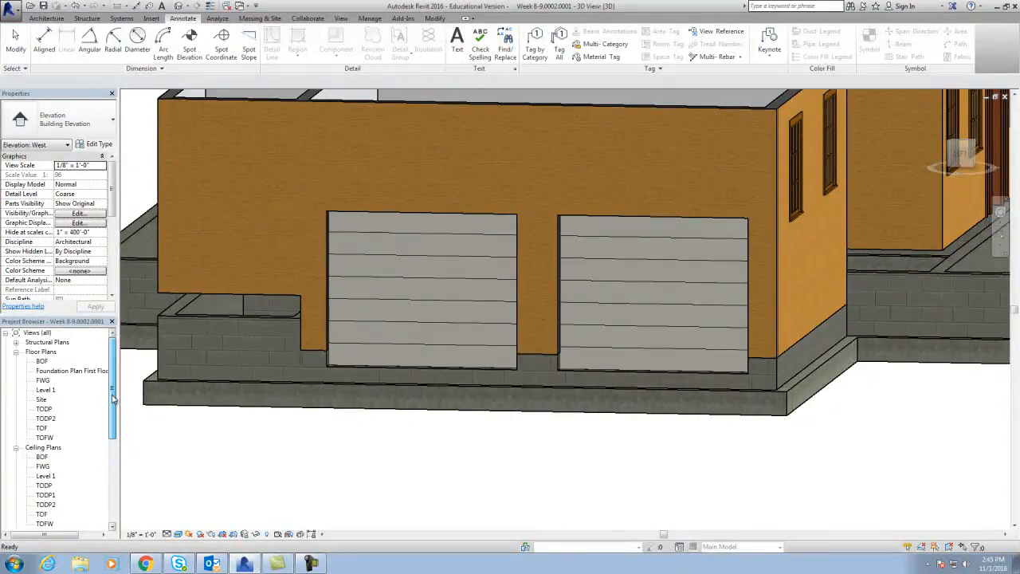
{"action": "double_click", "coordinate": [43, 361]}
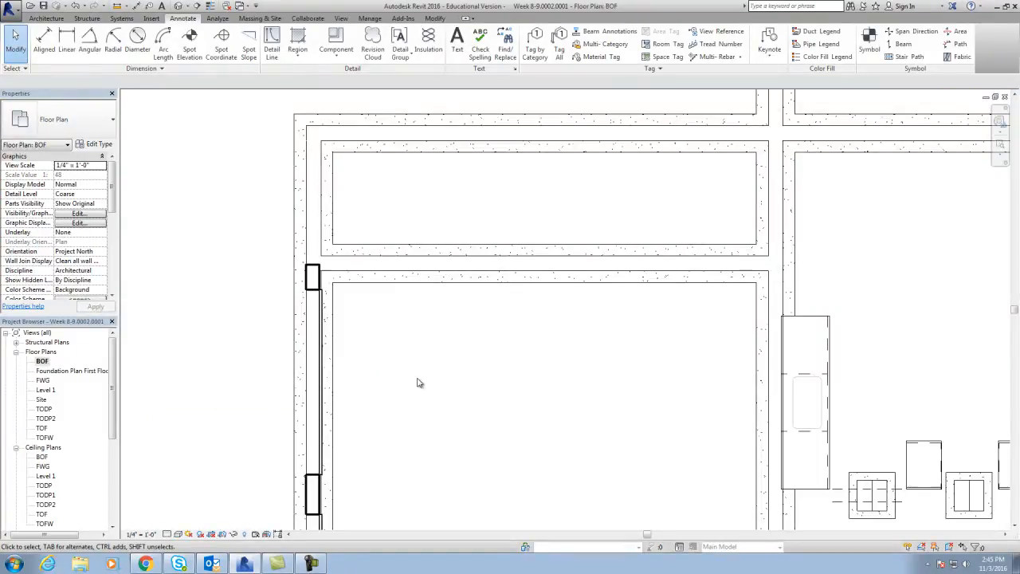
{"action": "scroll", "coordinate": [420, 384], "scroll_direction": "down", "scroll_amount": 2}
{"action": "middle_click_drag", "start_coordinate": [444, 423], "coordinate": [422, 318]}
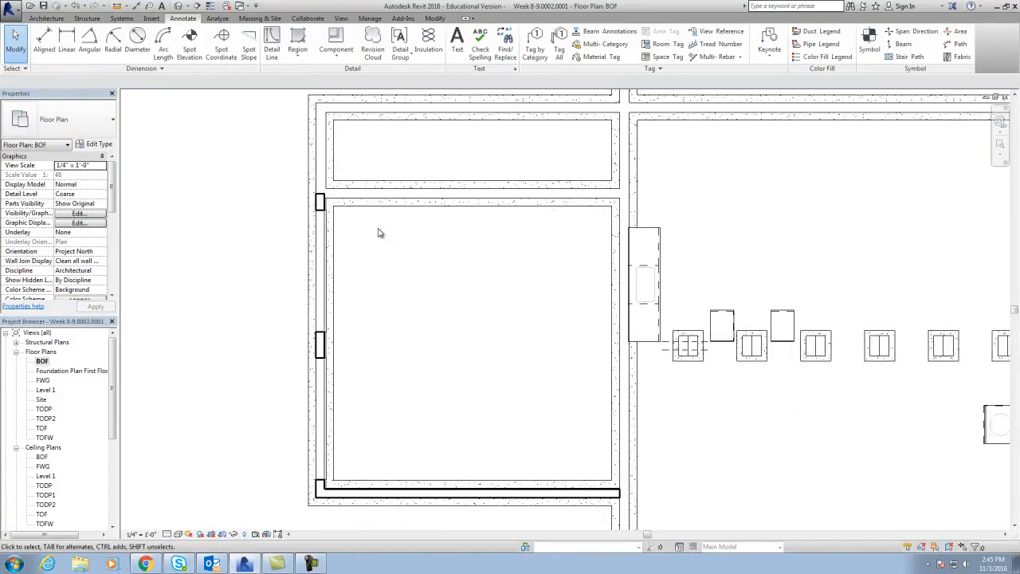
{"action": "scroll", "coordinate": [358, 230], "scroll_direction": "up", "scroll_amount": 2}
{"action": "scroll", "coordinate": [611, 247], "scroll_direction": "down", "scroll_amount": 1}
{"action": "middle_click_drag", "start_coordinate": [587, 319], "coordinate": [565, 291]}
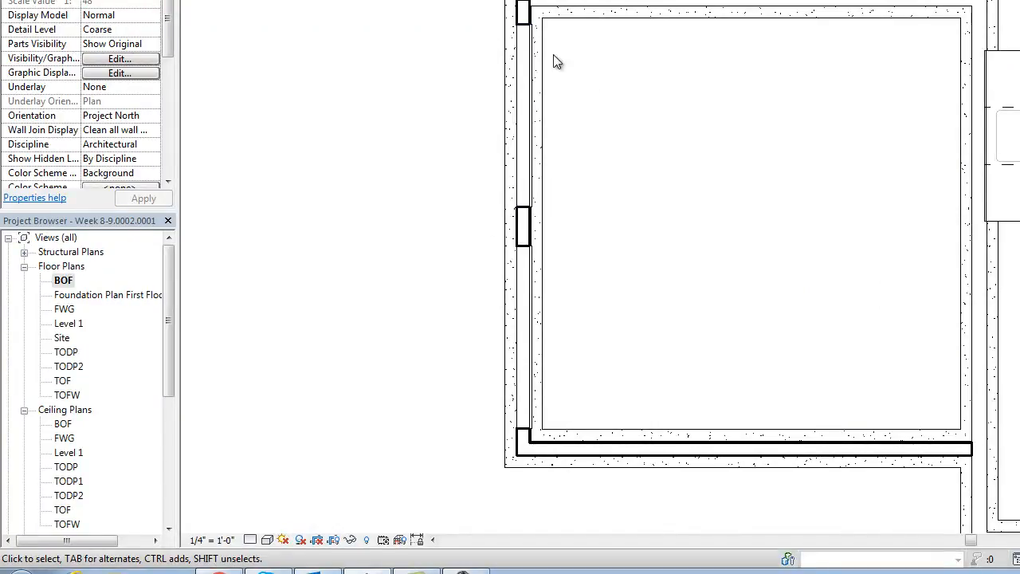
Step: Open the TOF floor plan and start a 6" structural foundation slab with straight boundary lines
{"action": "double_click", "coordinate": [63, 382]}
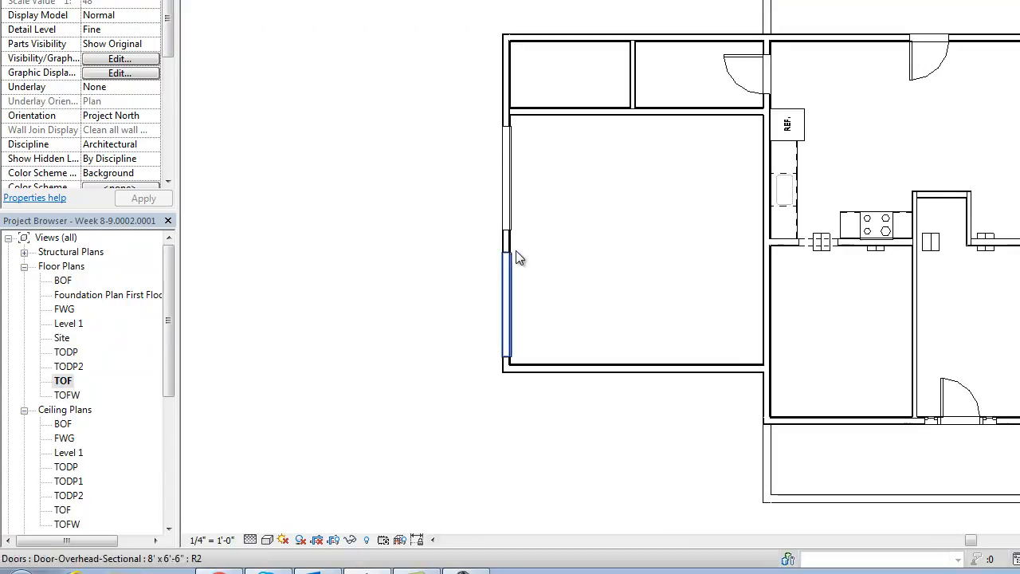
{"action": "scroll", "coordinate": [519, 239], "scroll_direction": "up", "scroll_amount": 2}
{"action": "scroll", "coordinate": [501, 80], "scroll_direction": "up", "scroll_amount": 3}
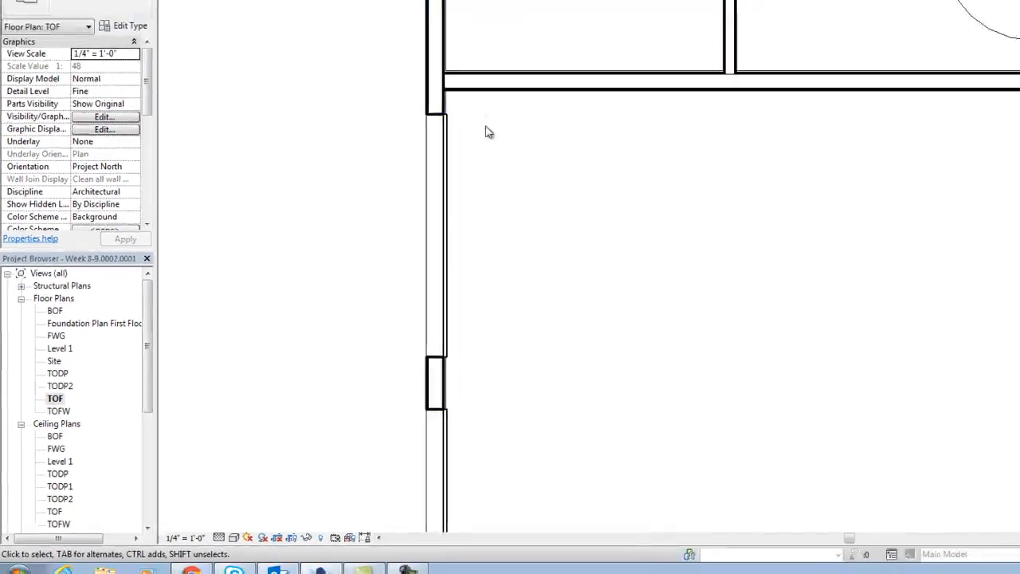
{"action": "scroll", "coordinate": [487, 128], "scroll_direction": "down", "scroll_amount": 1}
{"action": "scroll", "coordinate": [745, 154], "scroll_direction": "down", "scroll_amount": 1}
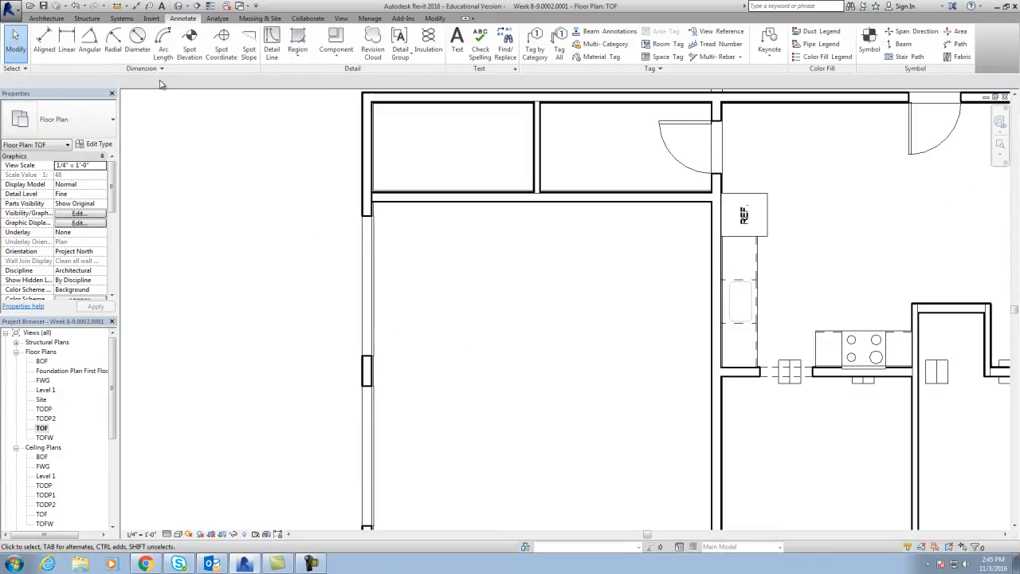
{"action": "left_click", "coordinate": [53, 20]}
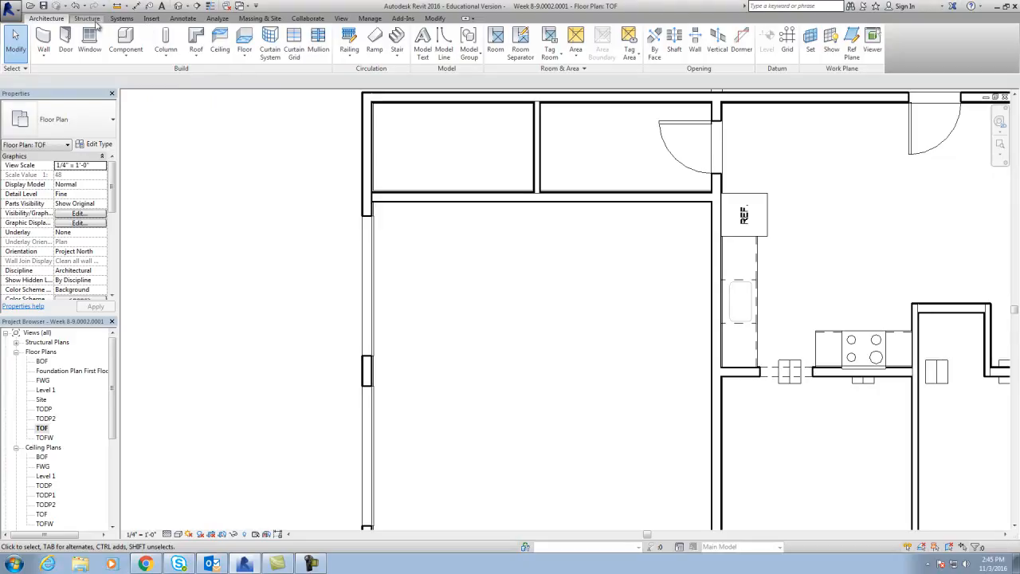
{"action": "left_click", "coordinate": [91, 20]}
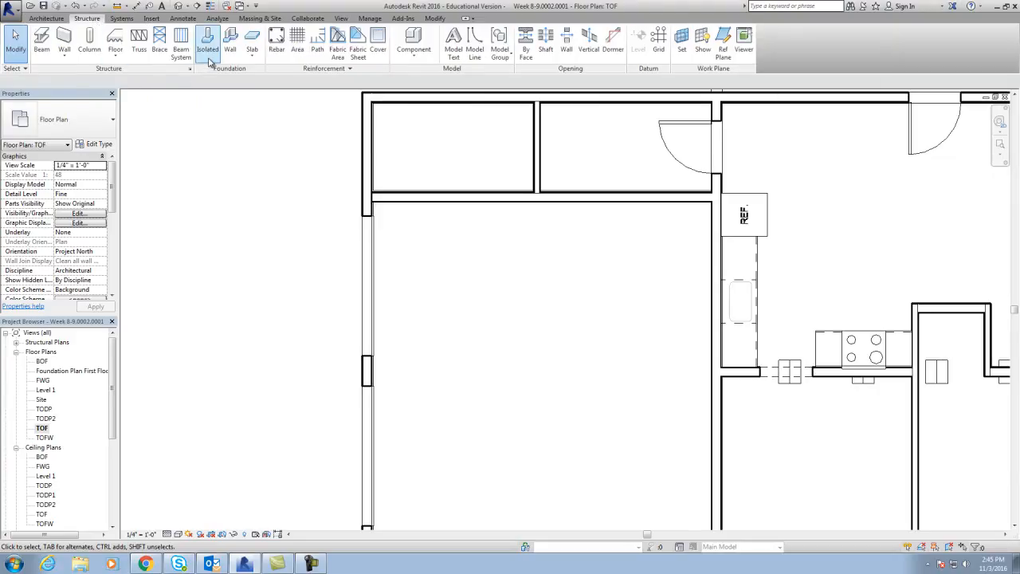
{"action": "left_click", "coordinate": [252, 53]}
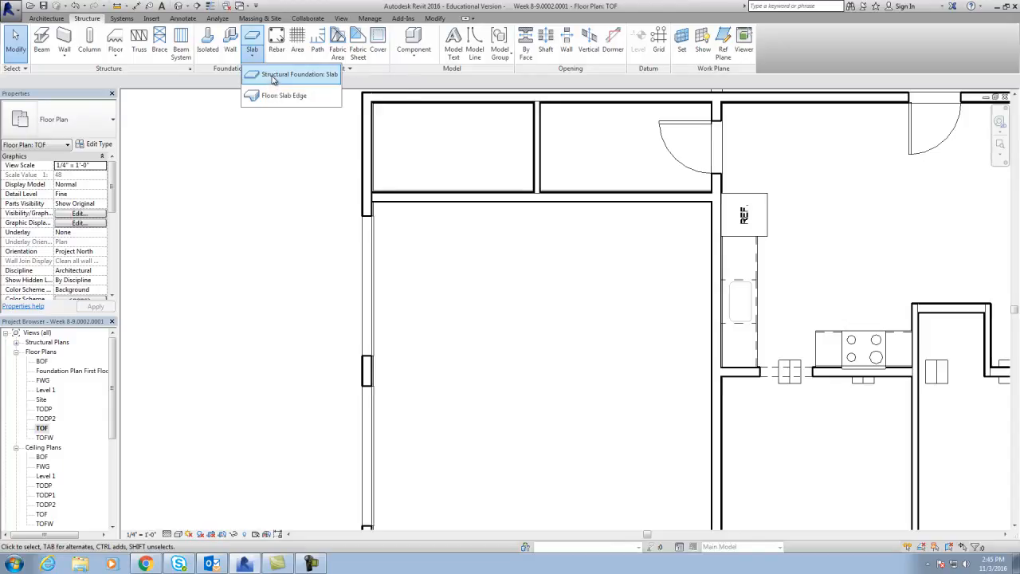
{"action": "left_click", "coordinate": [309, 75]}
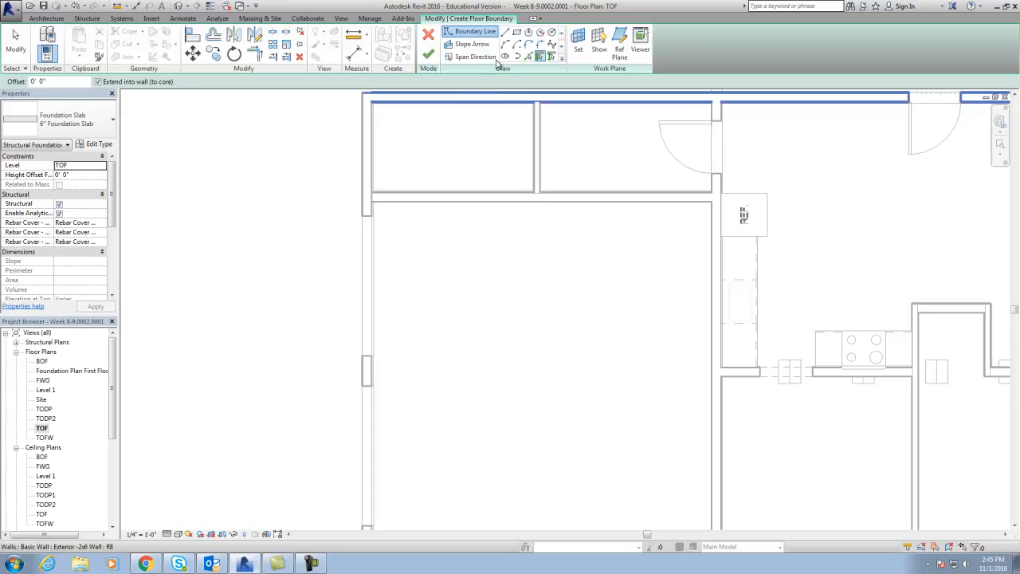
{"action": "left_click", "coordinate": [505, 32]}
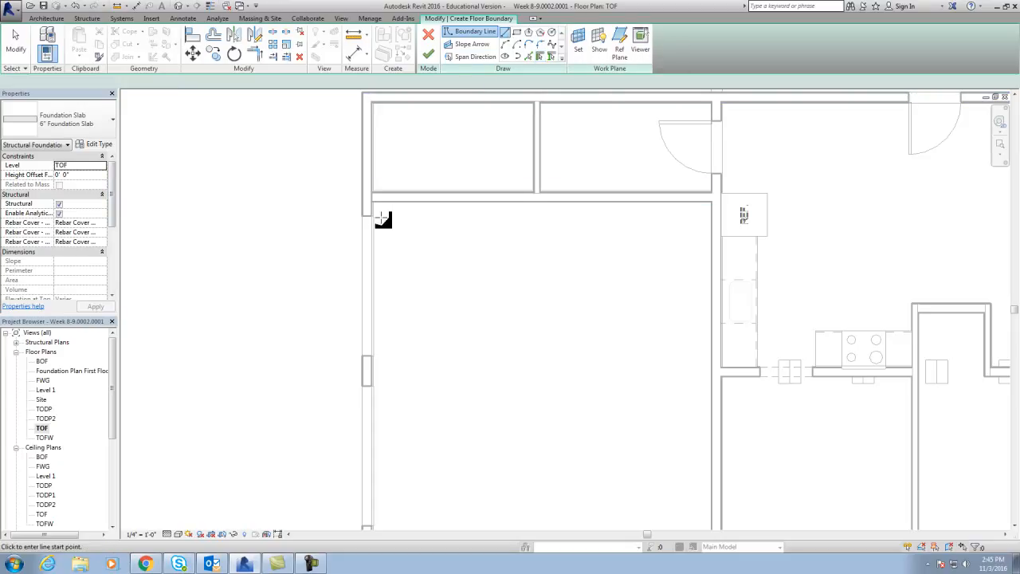
Step: Sketch the slab's upper boundary, about 19' 6" long, along the inner face of the garage's upper wall
{"action": "scroll", "coordinate": [383, 216], "scroll_direction": "up", "scroll_amount": 3}
{"action": "scroll", "coordinate": [383, 220], "scroll_direction": "up", "scroll_amount": 3}
{"action": "left_click", "coordinate": [356, 165]}
{"action": "scroll", "coordinate": [367, 177], "scroll_direction": "down", "scroll_amount": 4}
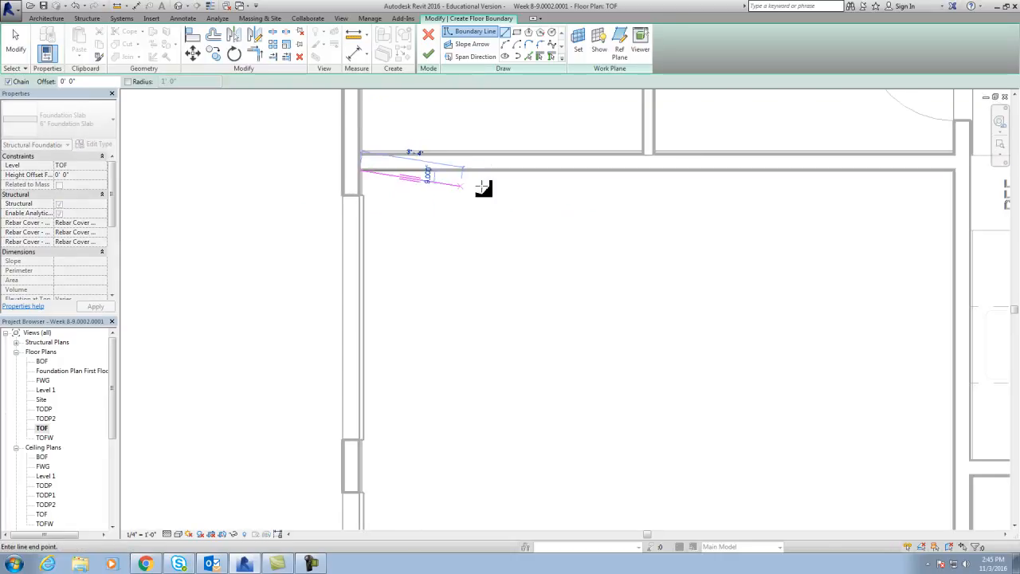
{"action": "scroll", "coordinate": [797, 209], "scroll_direction": "down", "scroll_amount": 1}
{"action": "scroll", "coordinate": [861, 199], "scroll_direction": "up", "scroll_amount": 3}
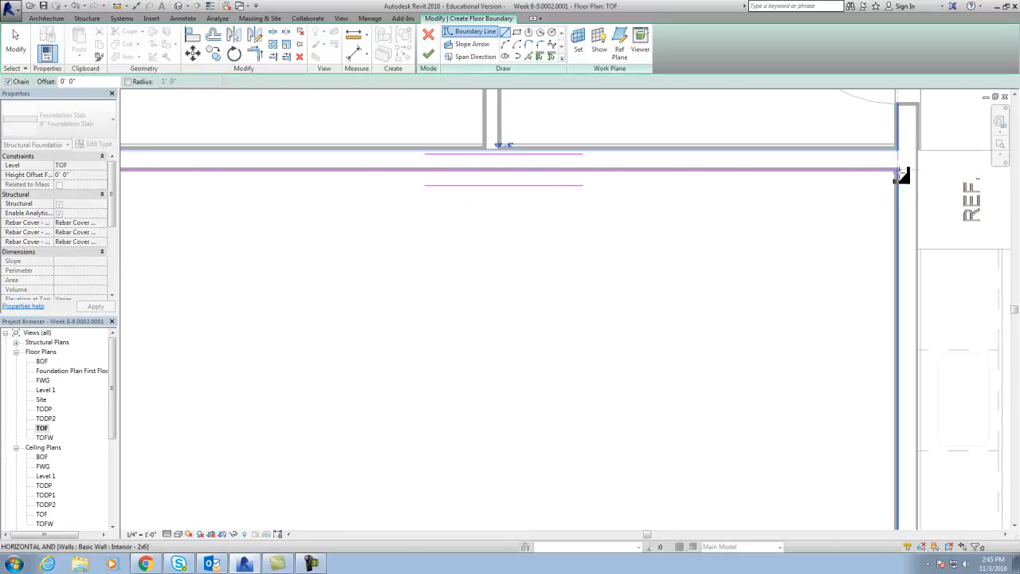
{"action": "left_click", "coordinate": [893, 180]}
Step: Continue the slab boundary about 19' 1 1/8" down the garage's right-hand wall to its lower inside corner
{"action": "scroll", "coordinate": [888, 257], "scroll_direction": "down", "scroll_amount": 4}
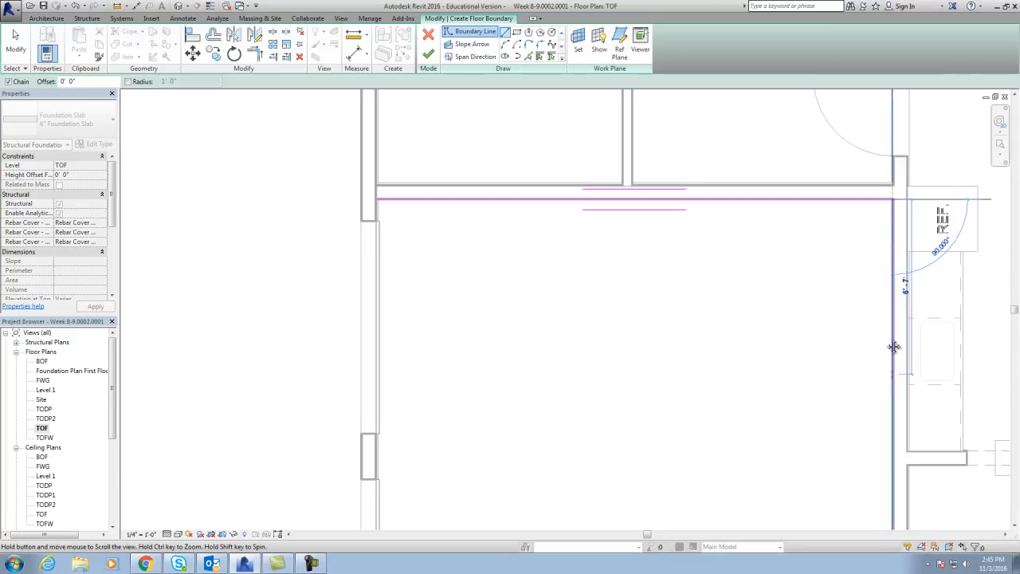
{"action": "scroll", "coordinate": [860, 438], "scroll_direction": "up", "scroll_amount": 5}
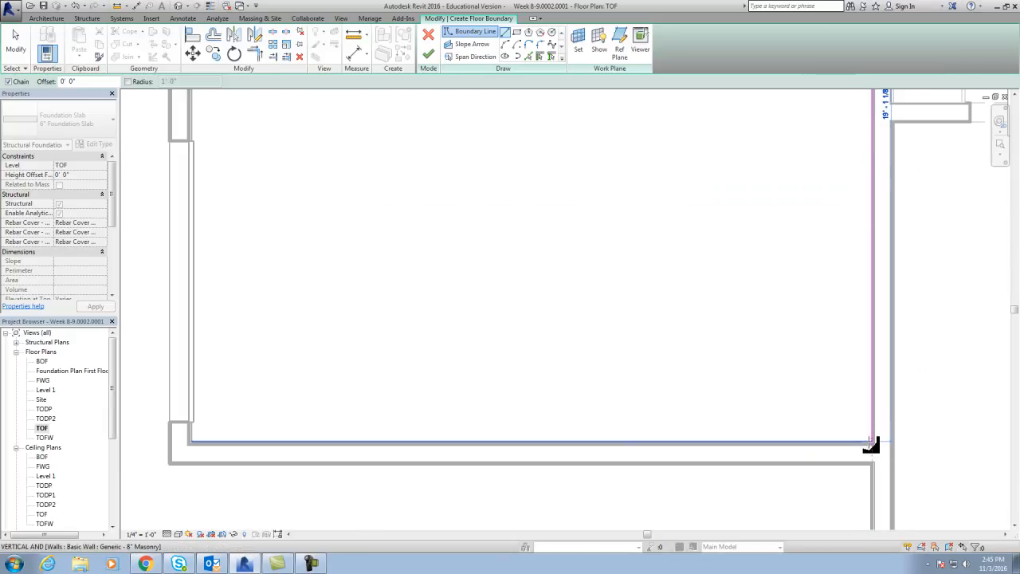
{"action": "left_click", "coordinate": [873, 446]}
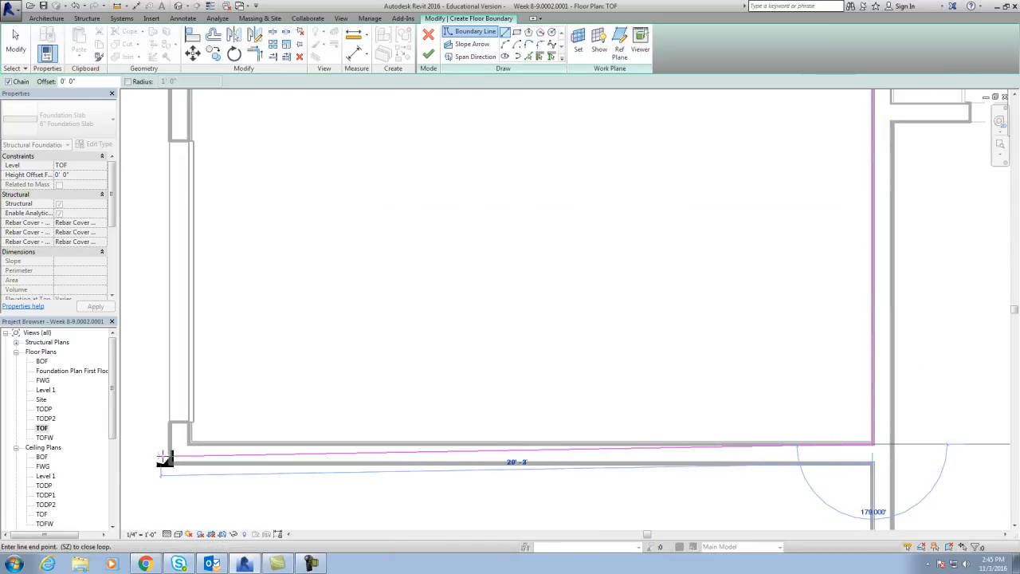
{"action": "scroll", "coordinate": [194, 444], "scroll_direction": "up", "scroll_amount": 4}
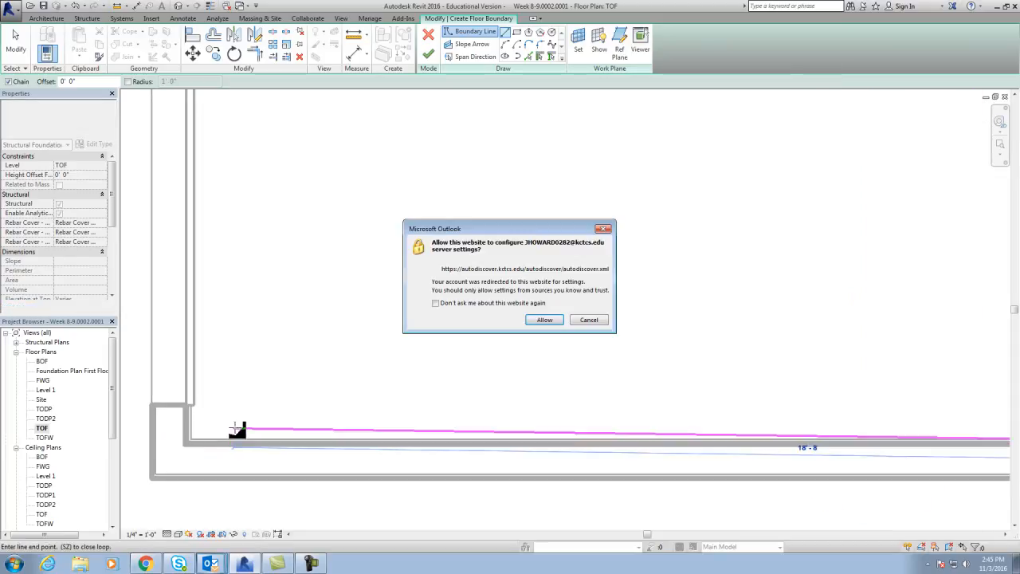
{"action": "scroll", "coordinate": [234, 429], "scroll_direction": "down", "scroll_amount": 6}
{"action": "middle_click_drag", "start_coordinate": [582, 388], "coordinate": [582, 537]}
{"action": "key", "text": "Escape"}
{"action": "middle_click_drag", "start_coordinate": [735, 287], "coordinate": [736, 497]}
{"action": "scroll", "coordinate": [786, 290], "scroll_direction": "up", "scroll_amount": 3}
{"action": "scroll", "coordinate": [765, 220], "scroll_direction": "up", "scroll_amount": 3}
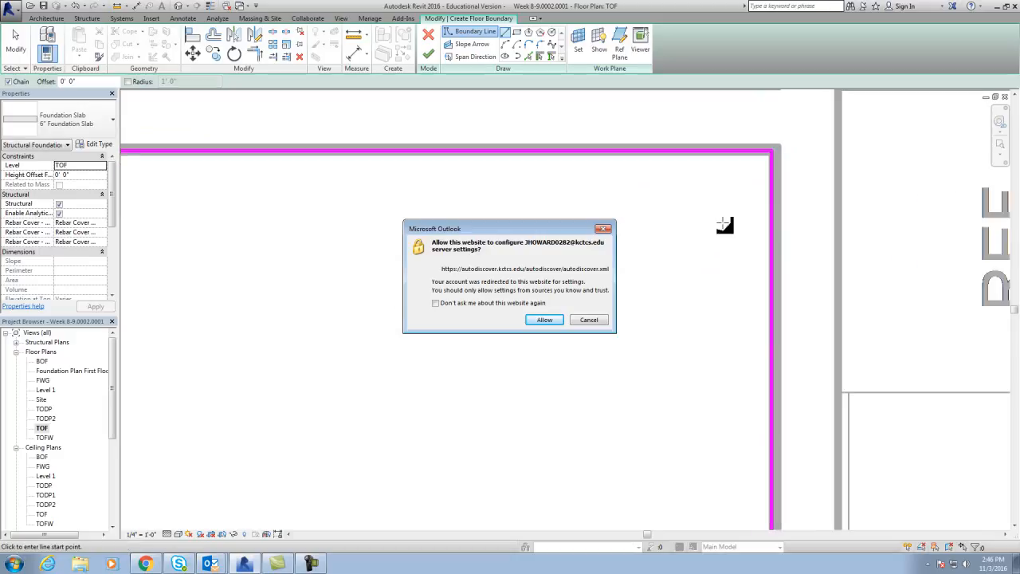
{"action": "key", "text": "Escape"}
{"action": "scroll", "coordinate": [716, 245], "scroll_direction": "down", "scroll_amount": 4}
{"action": "middle_click_drag", "start_coordinate": [690, 328], "coordinate": [728, 192]}
{"action": "scroll", "coordinate": [726, 188], "scroll_direction": "down", "scroll_amount": 1}
{"action": "middle_click_drag", "start_coordinate": [697, 335], "coordinate": [720, 138]}
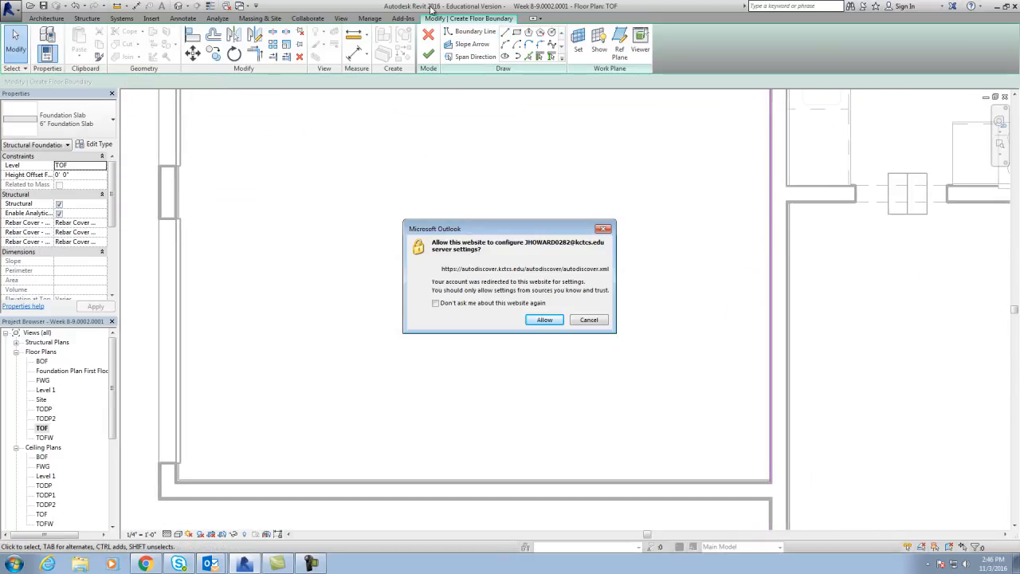
Step: Continue the slab boundary along the inner face of the garage's lower wall to its lower-left inside corner
{"action": "left_click", "coordinate": [505, 33]}
{"action": "scroll", "coordinate": [768, 490], "scroll_direction": "up", "scroll_amount": 4}
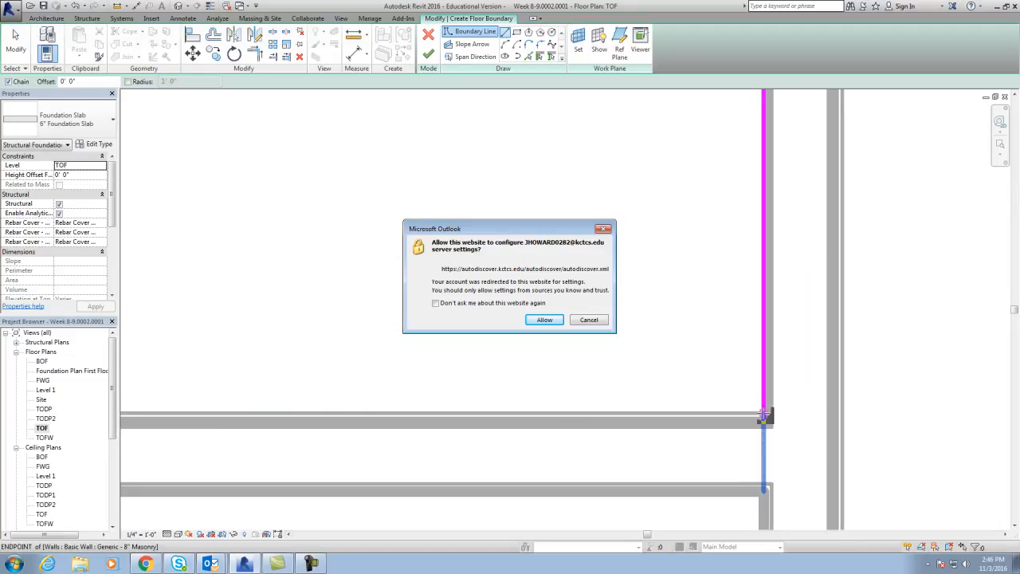
{"action": "scroll", "coordinate": [634, 412], "scroll_direction": "down", "scroll_amount": 4}
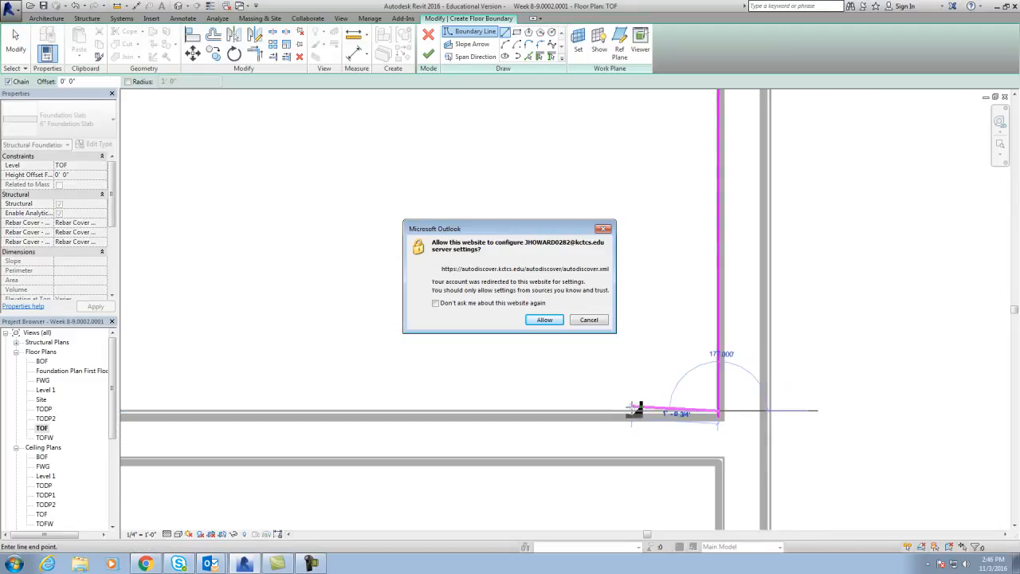
{"action": "middle_click_drag", "start_coordinate": [637, 412], "coordinate": [894, 419]}
{"action": "scroll", "coordinate": [887, 419], "scroll_direction": "down", "scroll_amount": 2}
{"action": "scroll", "coordinate": [403, 422], "scroll_direction": "up", "scroll_amount": 5}
{"action": "scroll", "coordinate": [407, 420], "scroll_direction": "up", "scroll_amount": 1}
{"action": "left_click", "coordinate": [403, 399]}
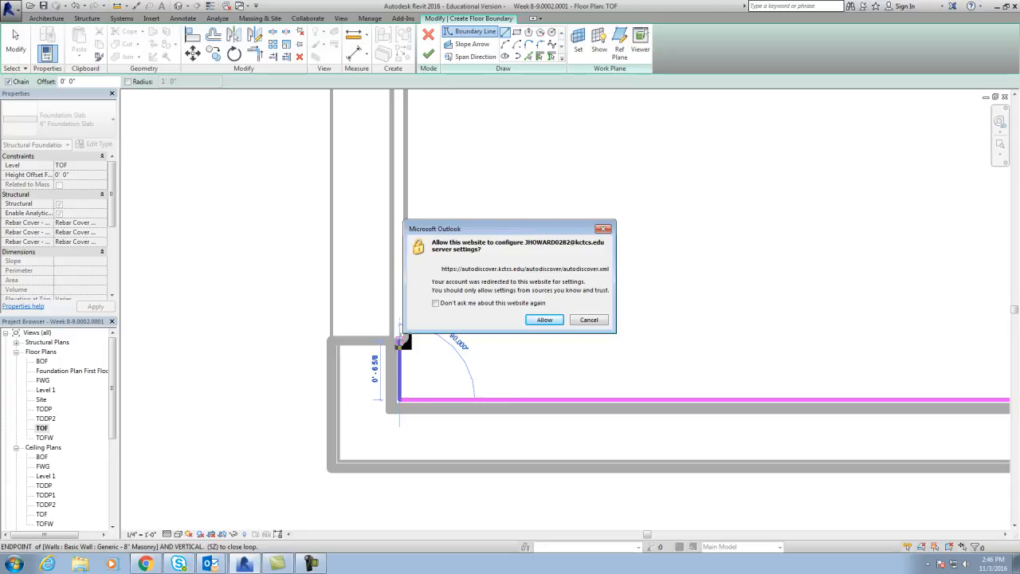
Step: Run the boundary about 6 5/8" up the lower corner pier and out along the outer edge of the lower garage door opening
{"action": "left_click", "coordinate": [403, 341]}
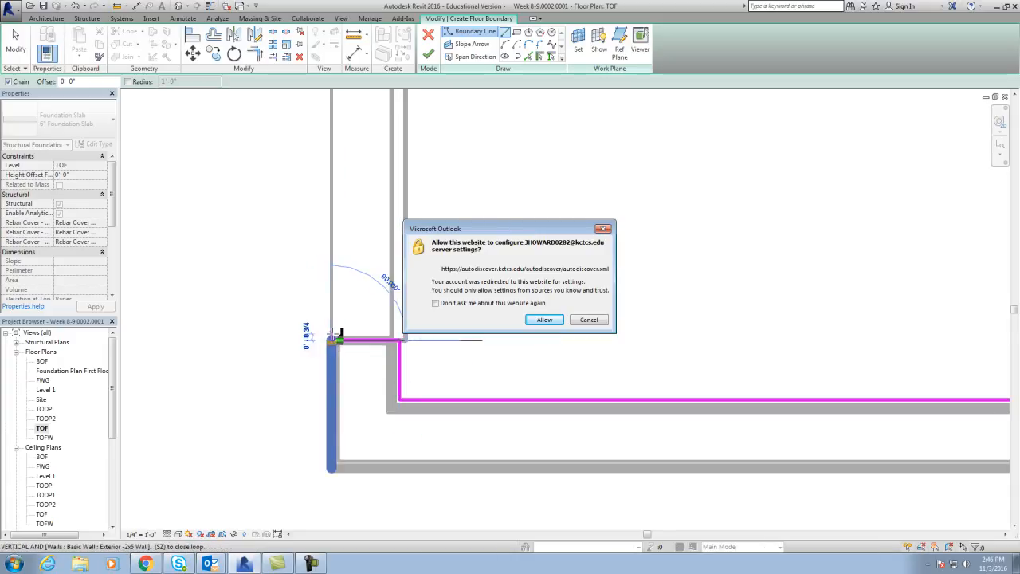
{"action": "scroll", "coordinate": [333, 335], "scroll_direction": "down", "scroll_amount": 2}
{"action": "middle_click_drag", "start_coordinate": [336, 281], "coordinate": [328, 460]}
{"action": "scroll", "coordinate": [328, 460], "scroll_direction": "down", "scroll_amount": 2}
{"action": "scroll", "coordinate": [322, 249], "scroll_direction": "up", "scroll_amount": 2}
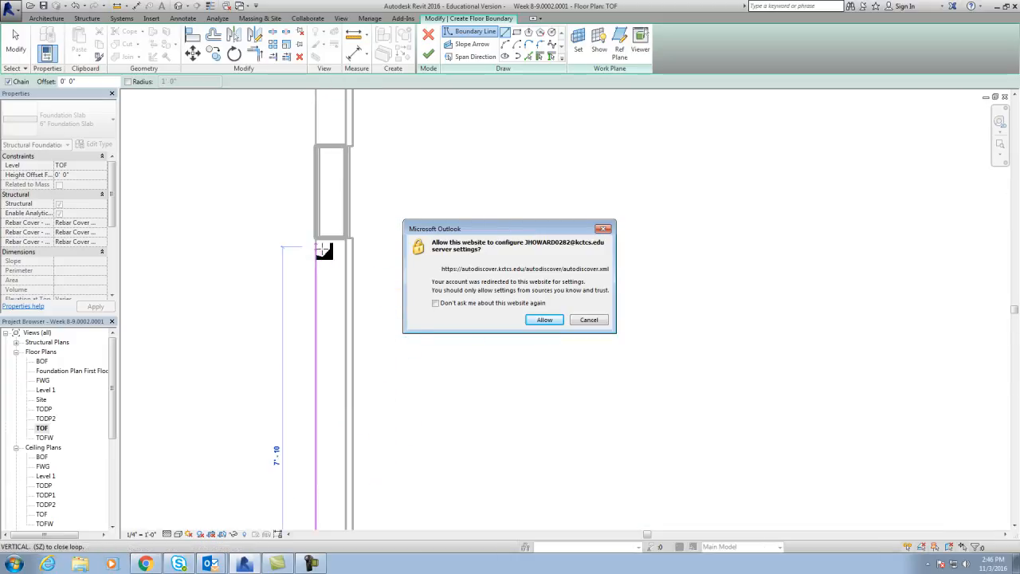
{"action": "left_click", "coordinate": [317, 238]}
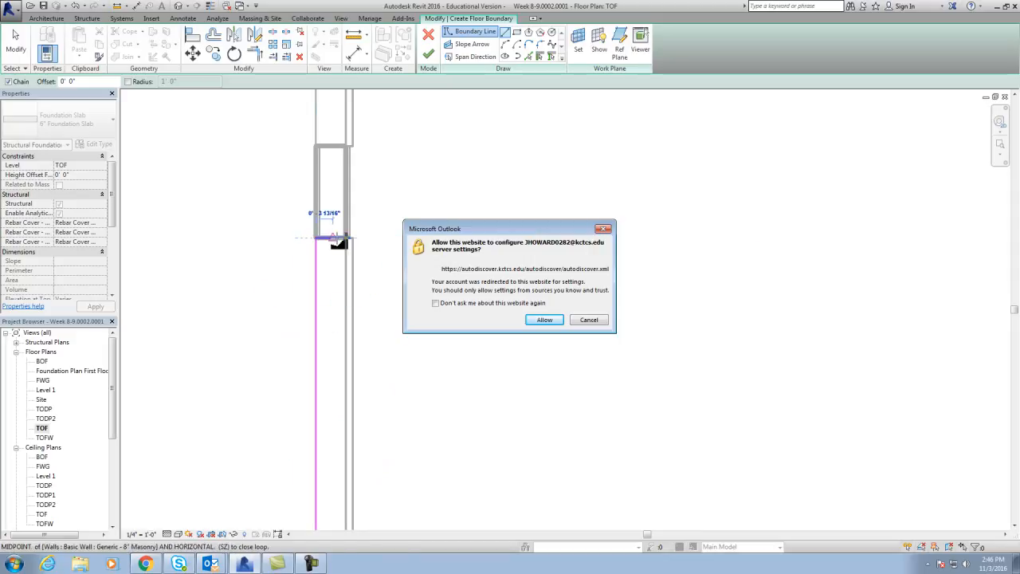
Step: Wrap the boundary around the inner side of the pier between the doors, about 7 5/8" deep and 1' 8 5/8" long
{"action": "scroll", "coordinate": [351, 239], "scroll_direction": "up", "scroll_amount": 2}
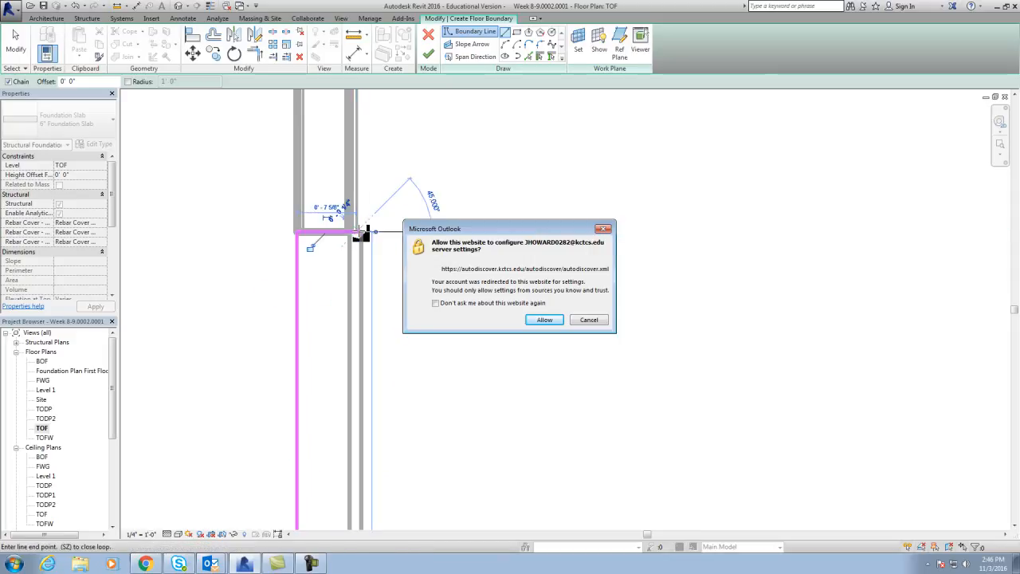
{"action": "scroll", "coordinate": [361, 233], "scroll_direction": "down", "scroll_amount": 1}
{"action": "middle_click_drag", "start_coordinate": [358, 155], "coordinate": [370, 269]}
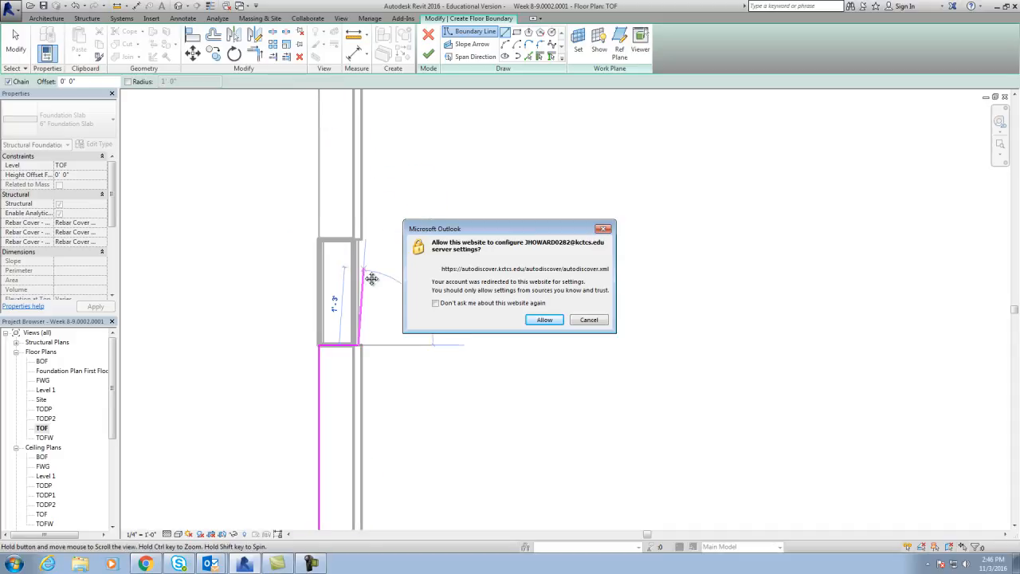
{"action": "scroll", "coordinate": [363, 248], "scroll_direction": "up", "scroll_amount": 2}
{"action": "left_click", "coordinate": [358, 231]}
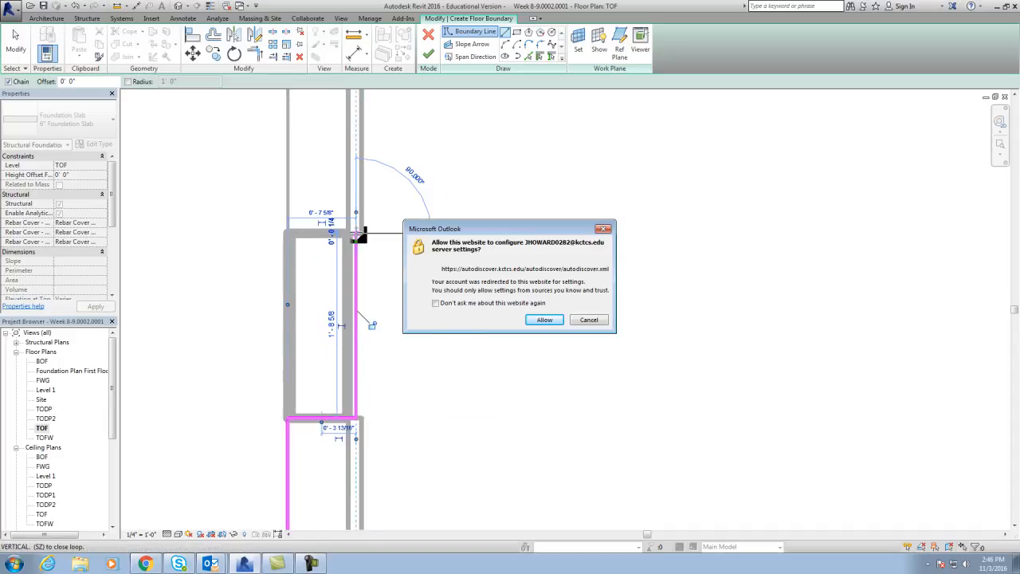
{"action": "left_click", "coordinate": [289, 234]}
Step: Continue the slab boundary along the outer edge of the upper garage door opening to the upper corner pier
{"action": "middle_click_drag", "start_coordinate": [291, 234], "coordinate": [299, 380]}
{"action": "scroll", "coordinate": [299, 379], "scroll_direction": "down", "scroll_amount": 2}
{"action": "scroll", "coordinate": [302, 380], "scroll_direction": "down", "scroll_amount": 2}
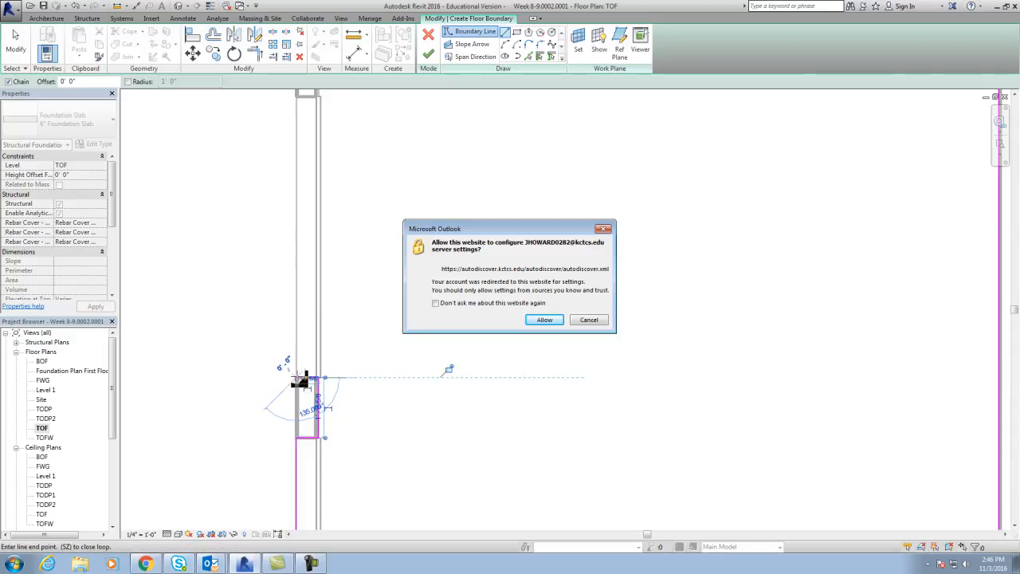
{"action": "middle_click_drag", "start_coordinate": [305, 227], "coordinate": [324, 401]}
{"action": "scroll", "coordinate": [306, 271], "scroll_direction": "up", "scroll_amount": 4}
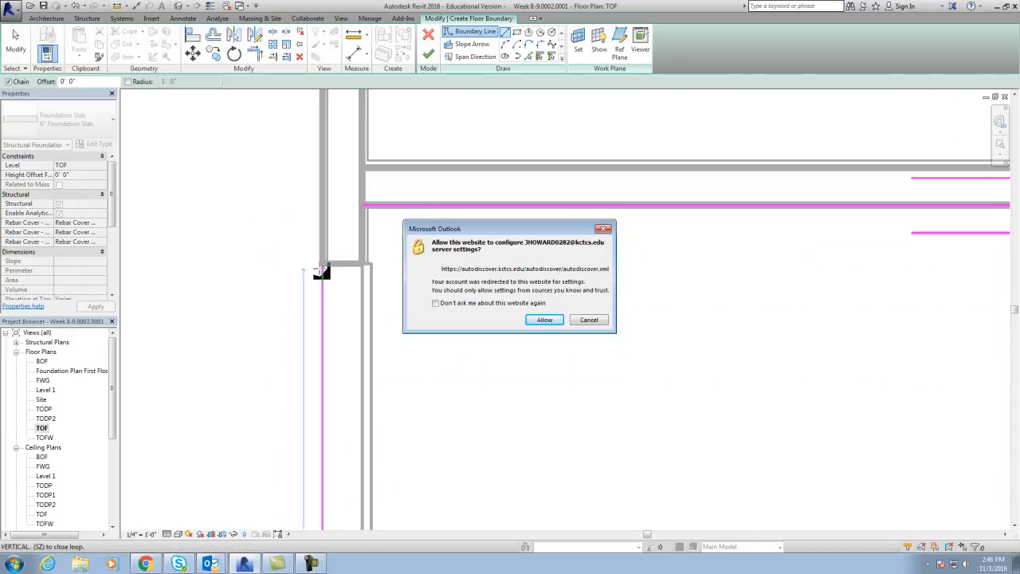
{"action": "left_click", "coordinate": [325, 267]}
Step: Close the boundary with 7 5/8" and 9 7/8" segments around the upper corner pier, pulling the upper line's end back to the corner
{"action": "scroll", "coordinate": [342, 268], "scroll_direction": "down", "scroll_amount": 1}
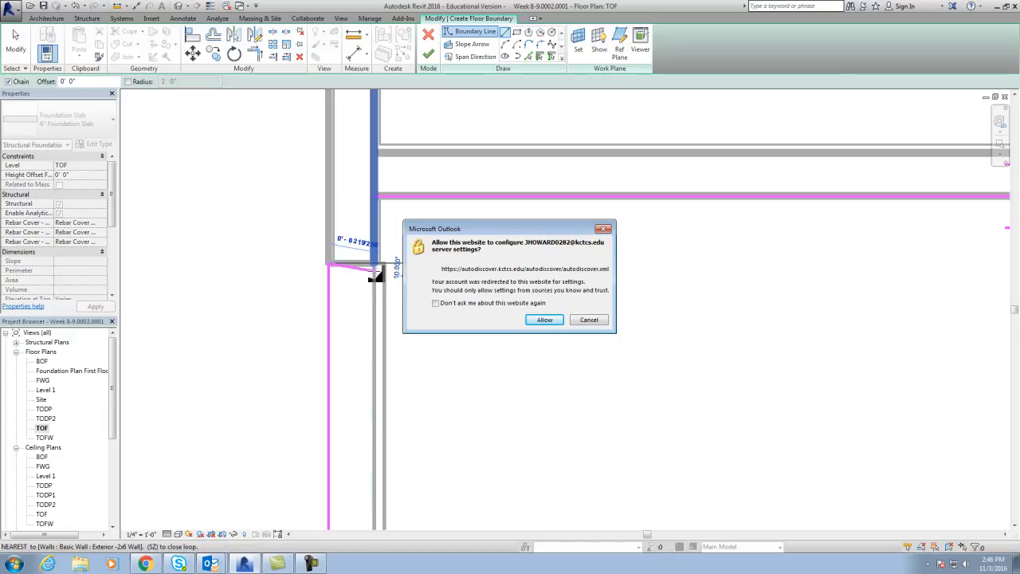
{"action": "left_click", "coordinate": [379, 264]}
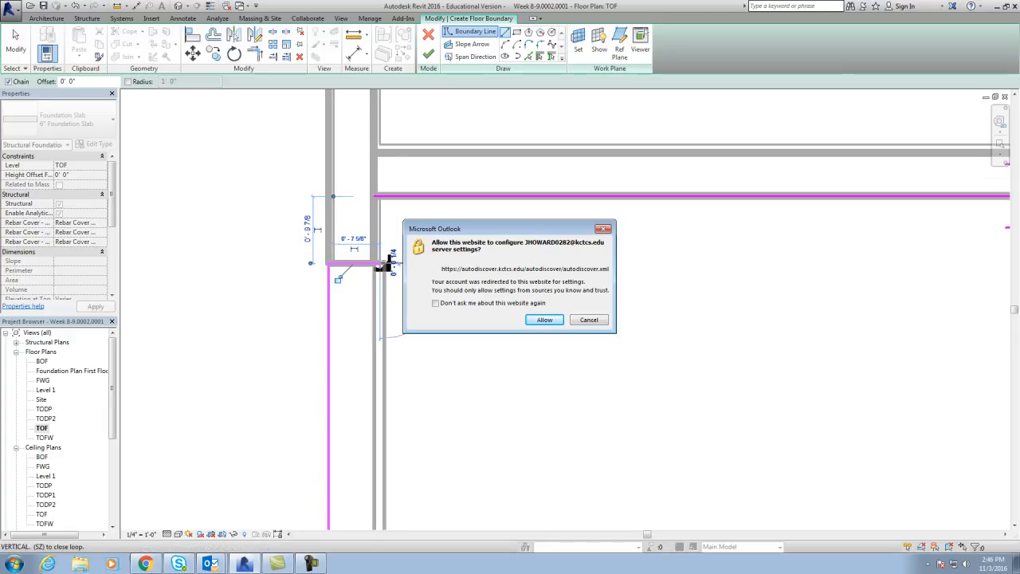
{"action": "left_click", "coordinate": [383, 197]}
{"action": "key", "text": "Escape"}
{"action": "key", "text": "Escape"}
{"action": "scroll", "coordinate": [381, 201], "scroll_direction": "up", "scroll_amount": 3}
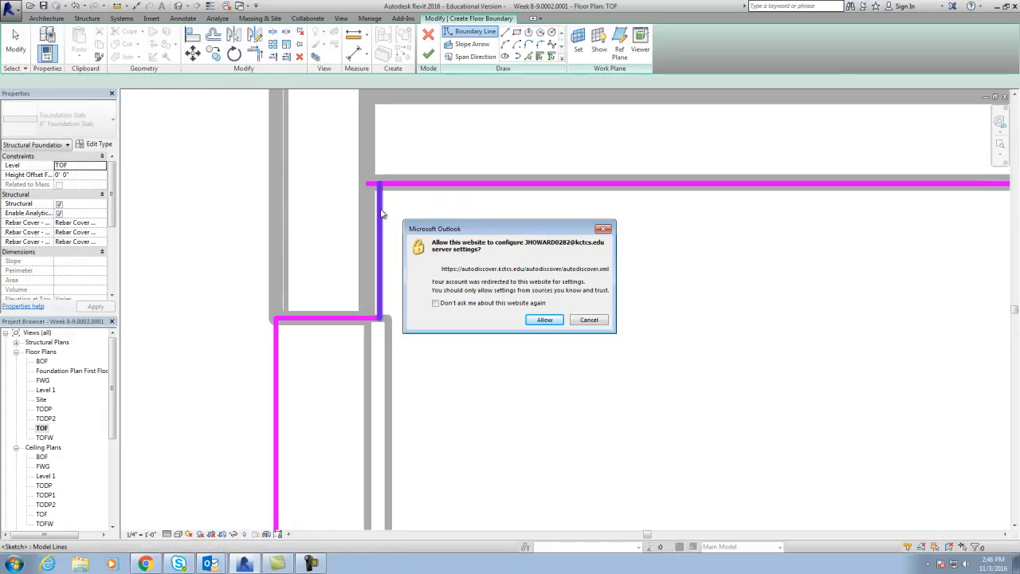
{"action": "left_click", "coordinate": [368, 179]}
{"action": "left_click_drag", "start_coordinate": [364, 175], "coordinate": [379, 176]}
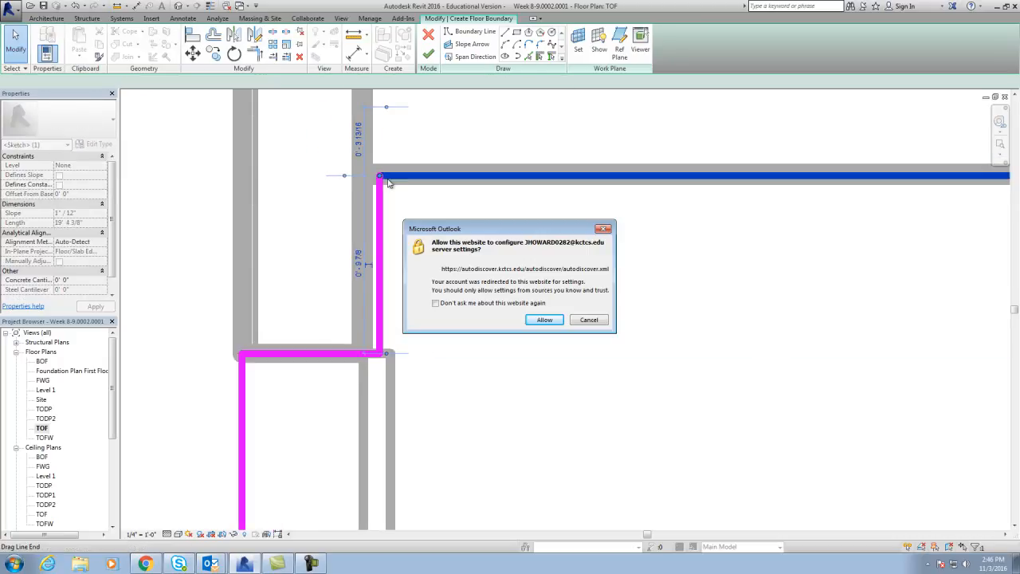
Step: Allow the Outlook server settings request and finish the foundation slab sketch
{"action": "left_click", "coordinate": [604, 229]}
{"action": "scroll", "coordinate": [637, 283], "scroll_direction": "down", "scroll_amount": 6}
{"action": "middle_click_drag", "start_coordinate": [702, 345], "coordinate": [395, 261]}
{"action": "scroll", "coordinate": [598, 300], "scroll_direction": "down", "scroll_amount": 1}
{"action": "scroll", "coordinate": [599, 304], "scroll_direction": "down", "scroll_amount": 1}
{"action": "middle_click_drag", "start_coordinate": [807, 360], "coordinate": [722, 157]}
{"action": "middle_click_drag", "start_coordinate": [712, 416], "coordinate": [734, 261]}
{"action": "middle_click_drag", "start_coordinate": [622, 325], "coordinate": [654, 426]}
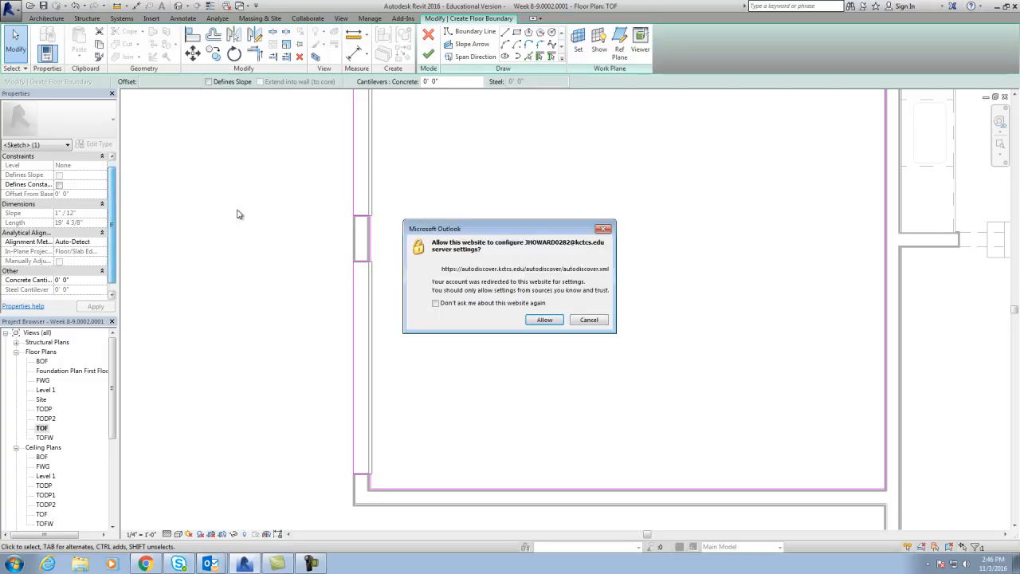
{"action": "left_click", "coordinate": [556, 322]}
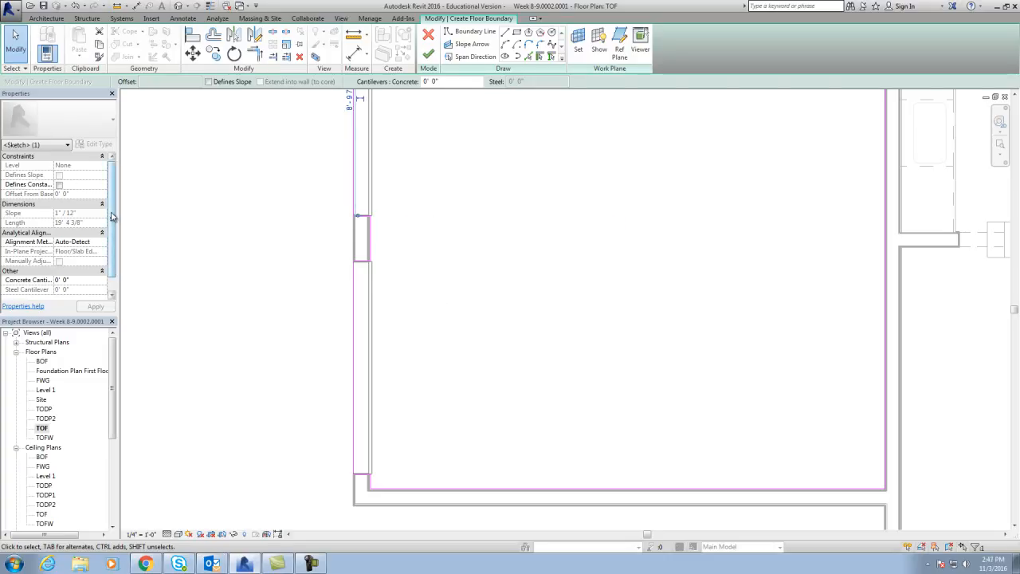
{"action": "left_click", "coordinate": [431, 54]}
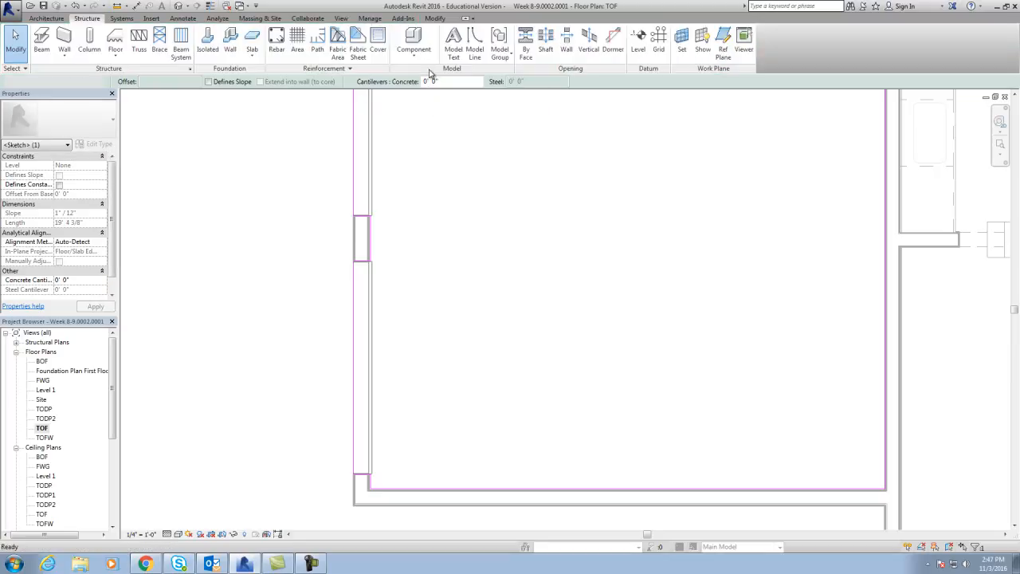
Step: Open the 3D view and temporarily hide the right-hand garage door
{"action": "left_click", "coordinate": [371, 281]}
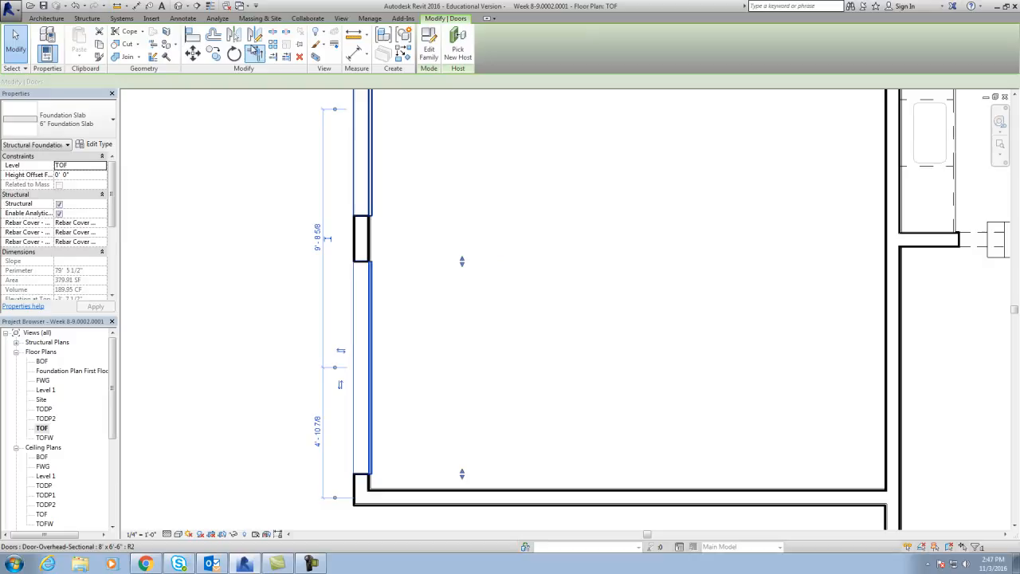
{"action": "left_click", "coordinate": [179, 7]}
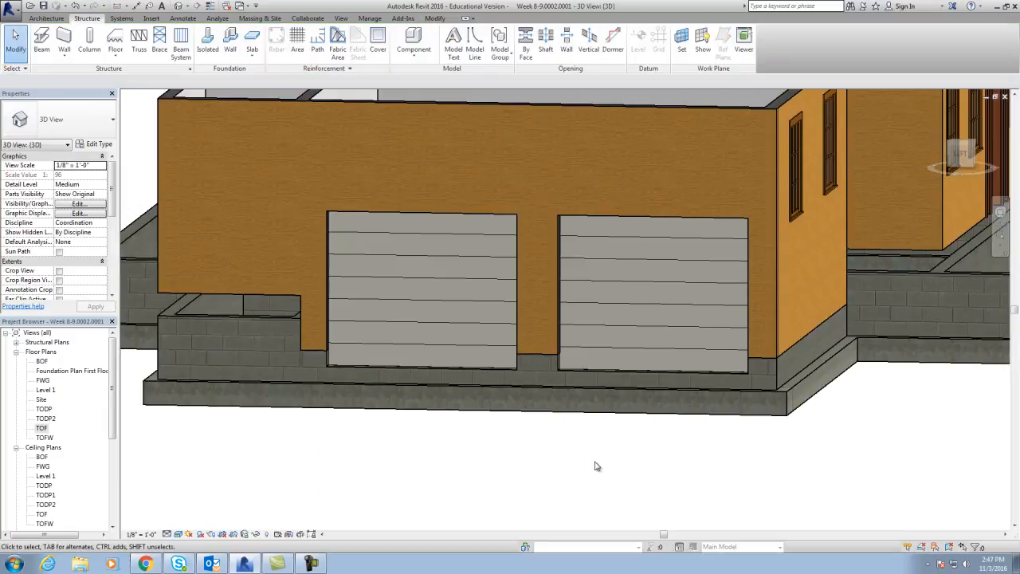
{"action": "scroll", "coordinate": [492, 416], "scroll_direction": "up", "scroll_amount": 3}
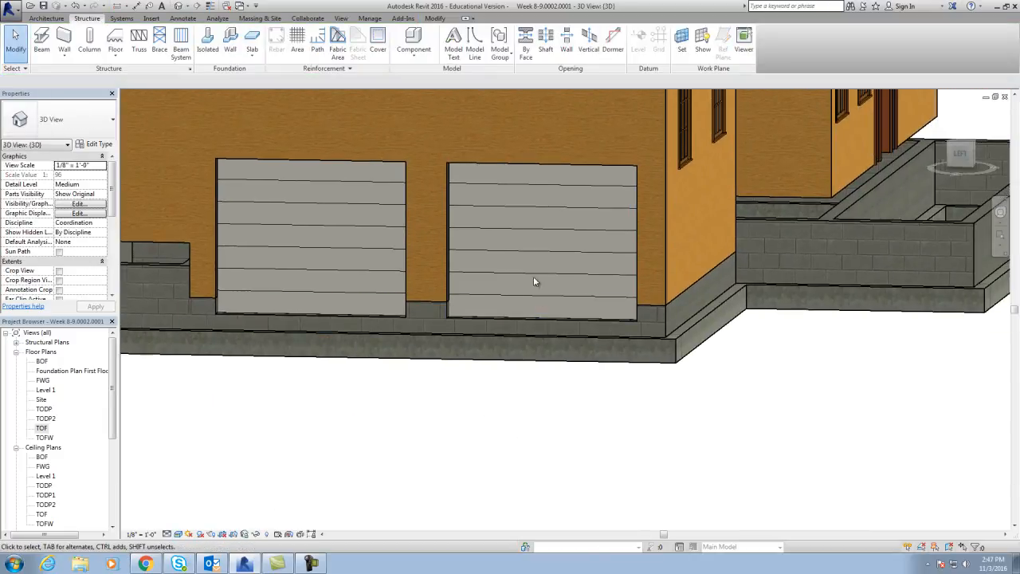
{"action": "left_click", "coordinate": [479, 191]}
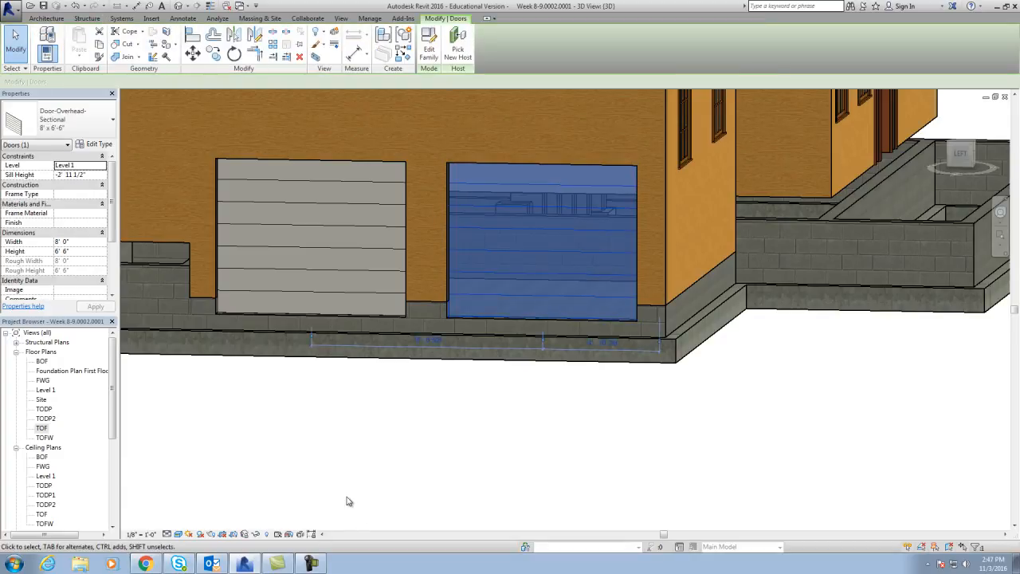
{"action": "left_click", "coordinate": [256, 534]}
{"action": "left_click", "coordinate": [275, 508]}
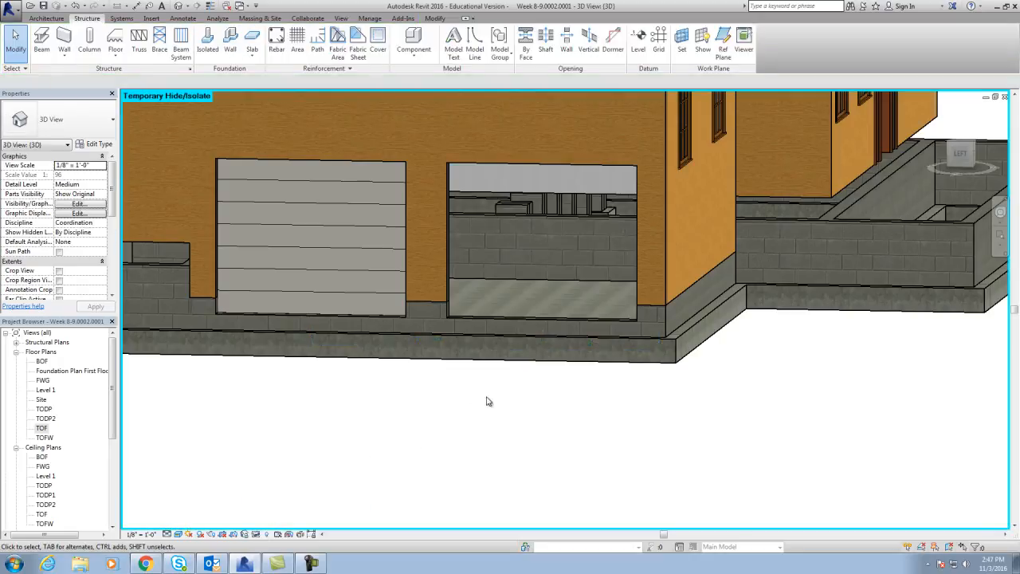
Step: Examine the slab and the notched foundation wall through the open door, from straight on and from above
{"action": "scroll", "coordinate": [582, 325], "scroll_direction": "up", "scroll_amount": 2}
{"action": "scroll", "coordinate": [582, 326], "scroll_direction": "up", "scroll_amount": 2}
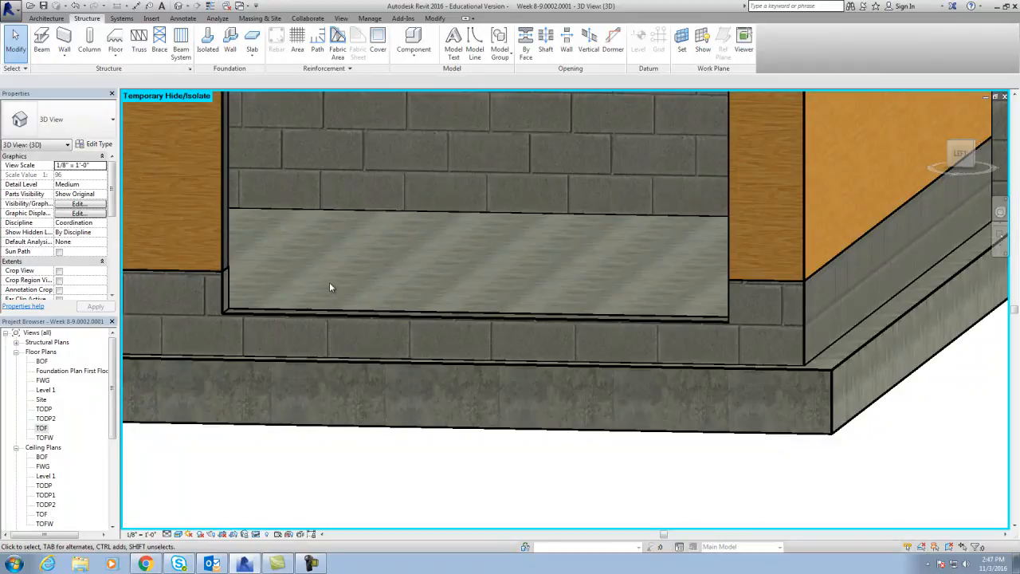
{"action": "left_click", "coordinate": [960, 157]}
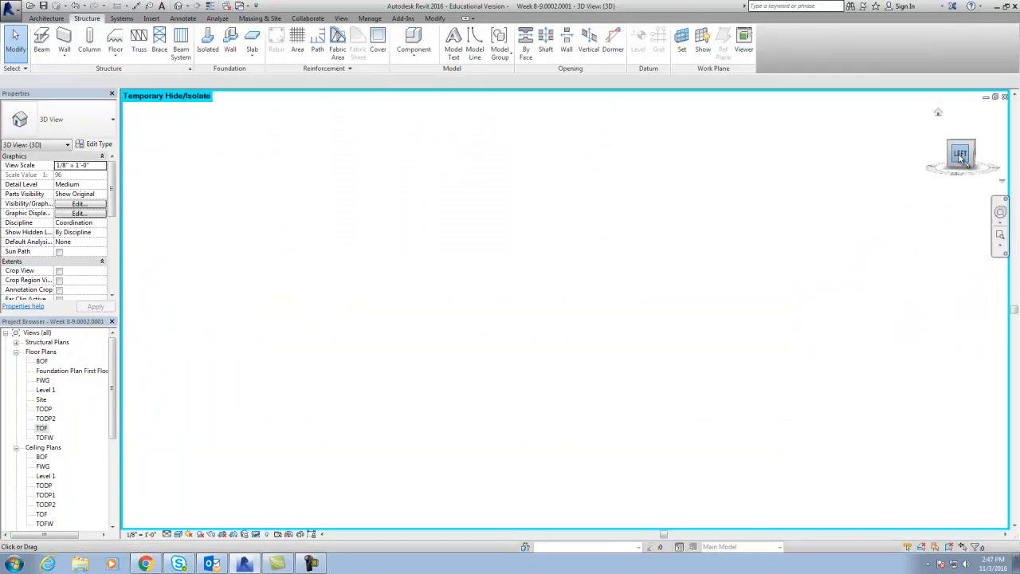
{"action": "scroll", "coordinate": [595, 355], "scroll_direction": "up", "scroll_amount": 4}
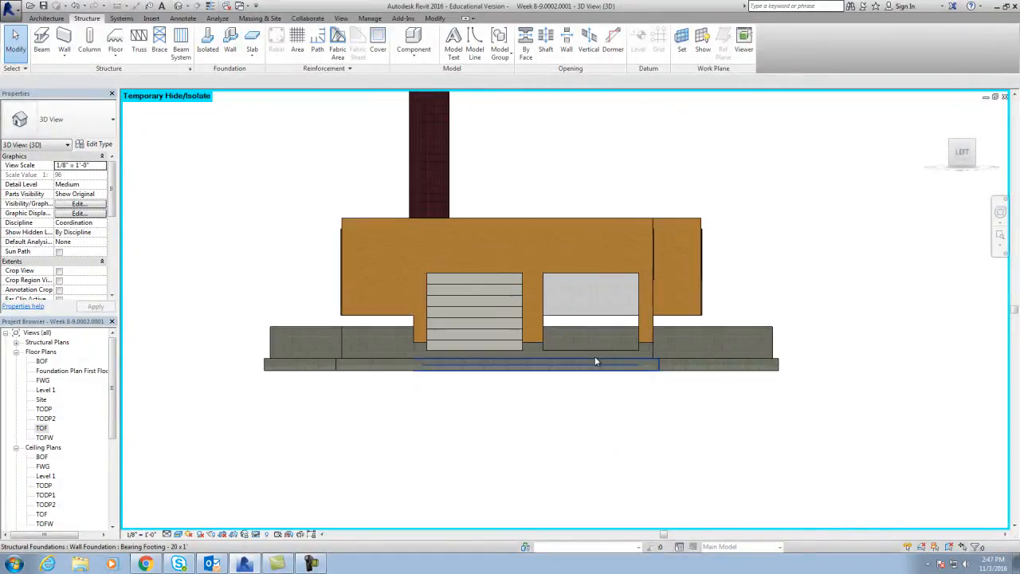
{"action": "scroll", "coordinate": [435, 338], "scroll_direction": "up", "scroll_amount": 3}
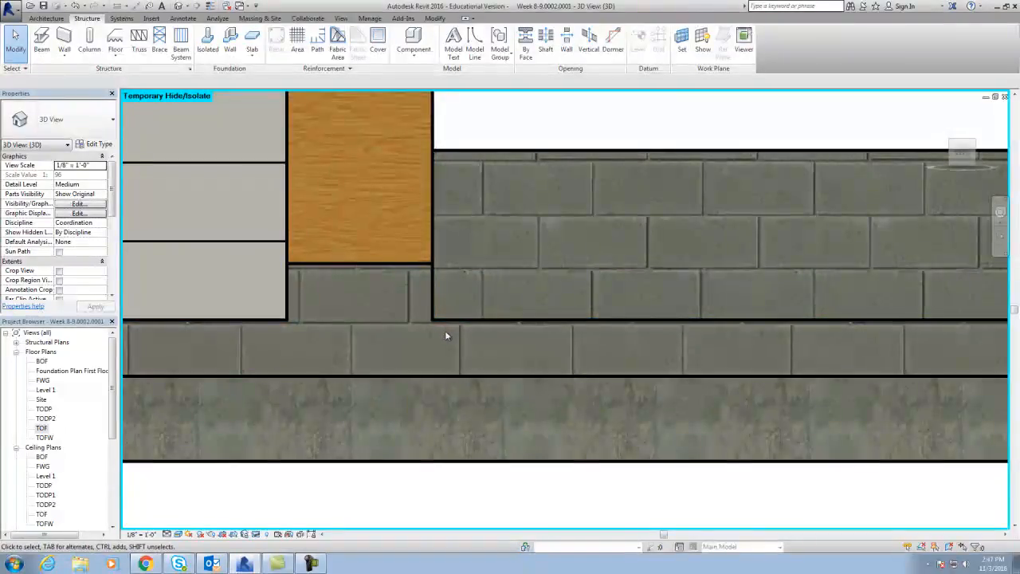
{"action": "left_click", "coordinate": [963, 153]}
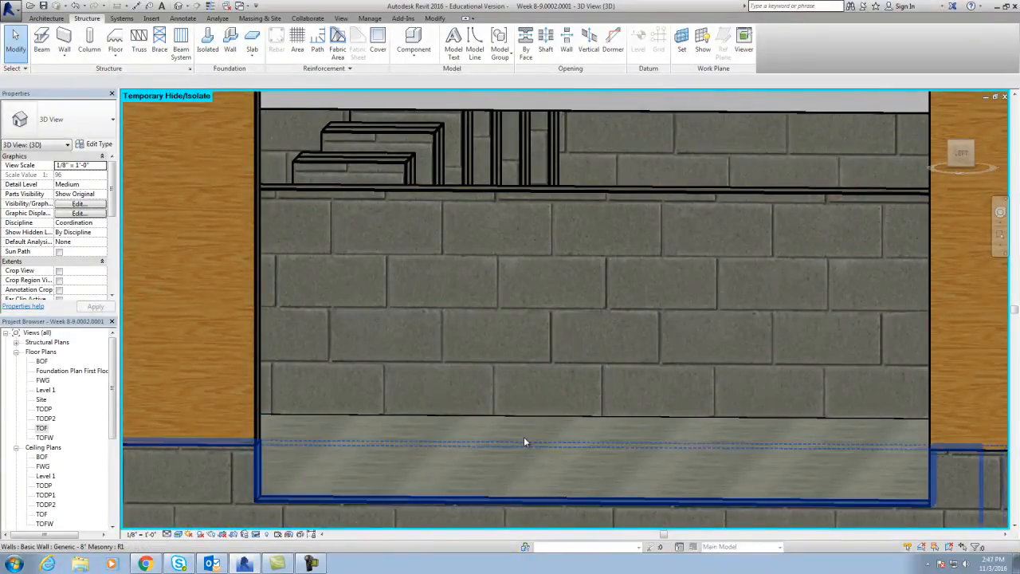
{"action": "scroll", "coordinate": [538, 432], "scroll_direction": "down", "scroll_amount": 5}
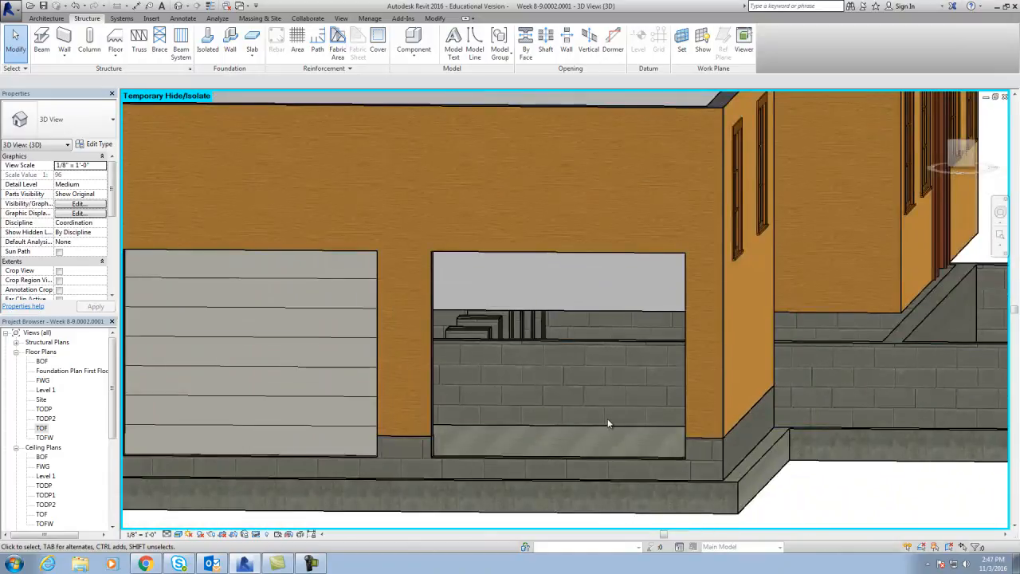
Step: Temporarily hide the 8" masonry foundation wall below the garage doors
{"action": "left_click", "coordinate": [598, 438]}
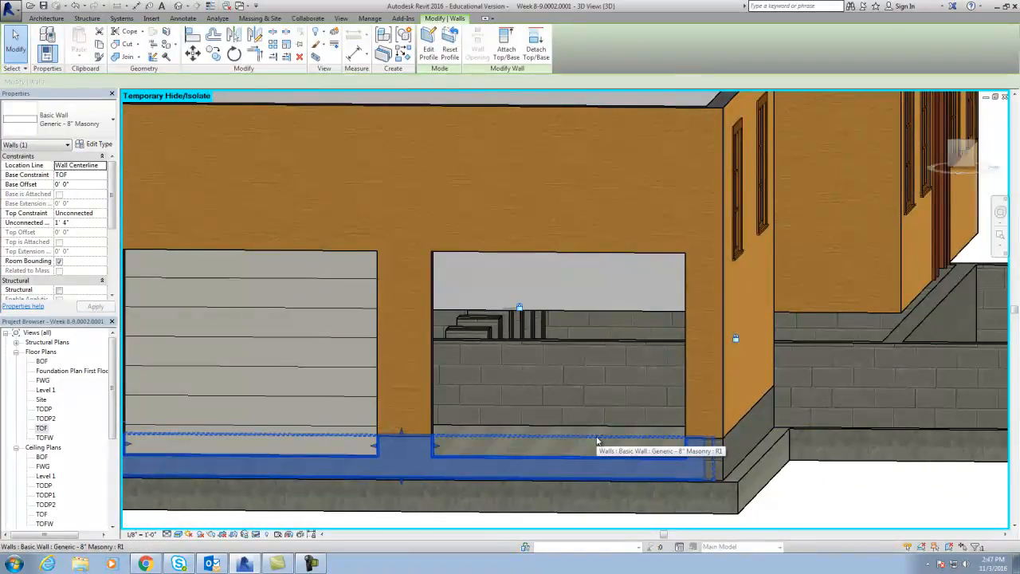
{"action": "key", "text": "Escape"}
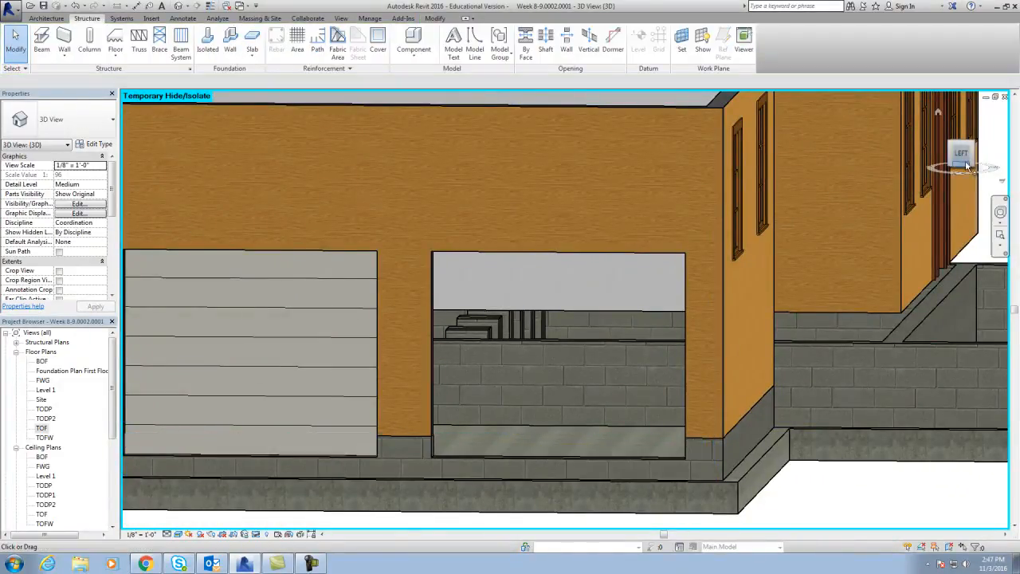
{"action": "left_click", "coordinate": [584, 459]}
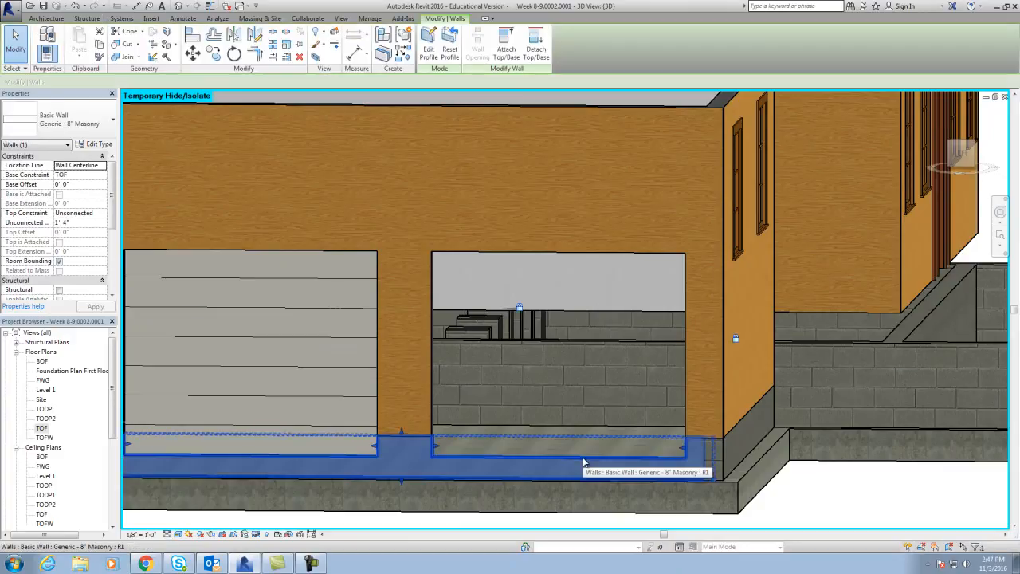
{"action": "left_click", "coordinate": [256, 534]}
{"action": "left_click", "coordinate": [276, 508]}
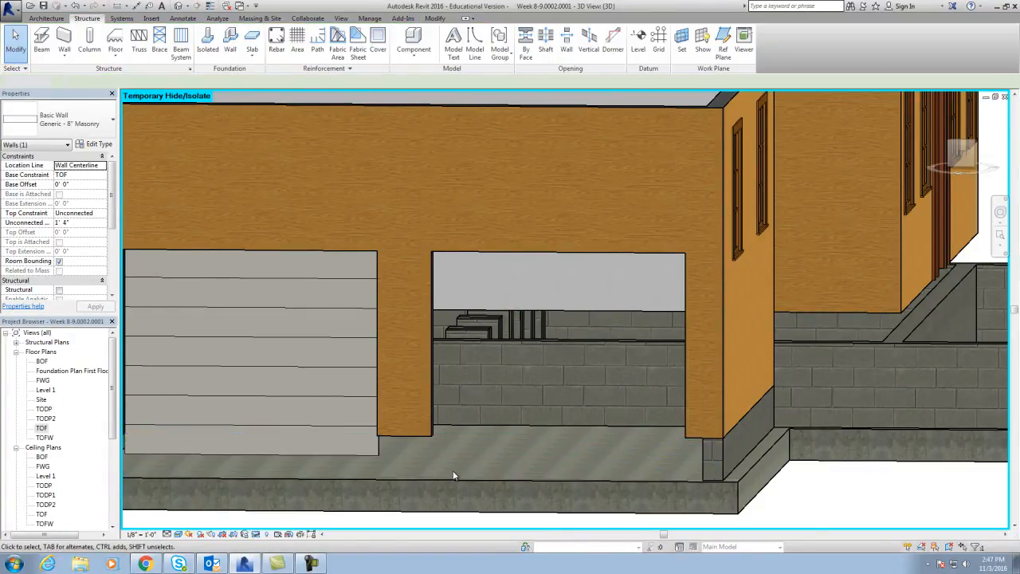
Step: Temporarily hide the bearing footing under the garage door wall
{"action": "scroll", "coordinate": [558, 450], "scroll_direction": "down", "scroll_amount": 2}
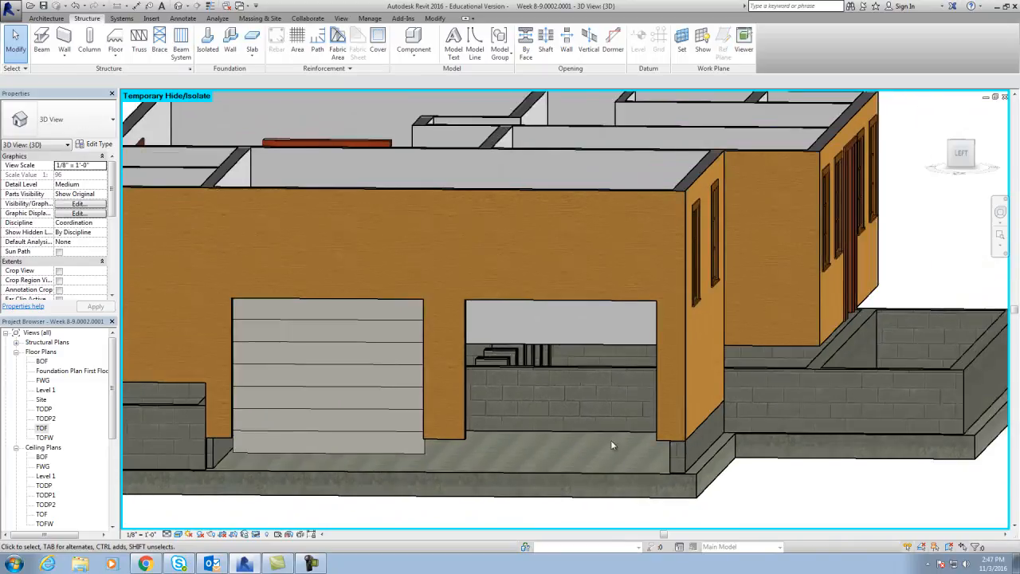
{"action": "left_click", "coordinate": [646, 481]}
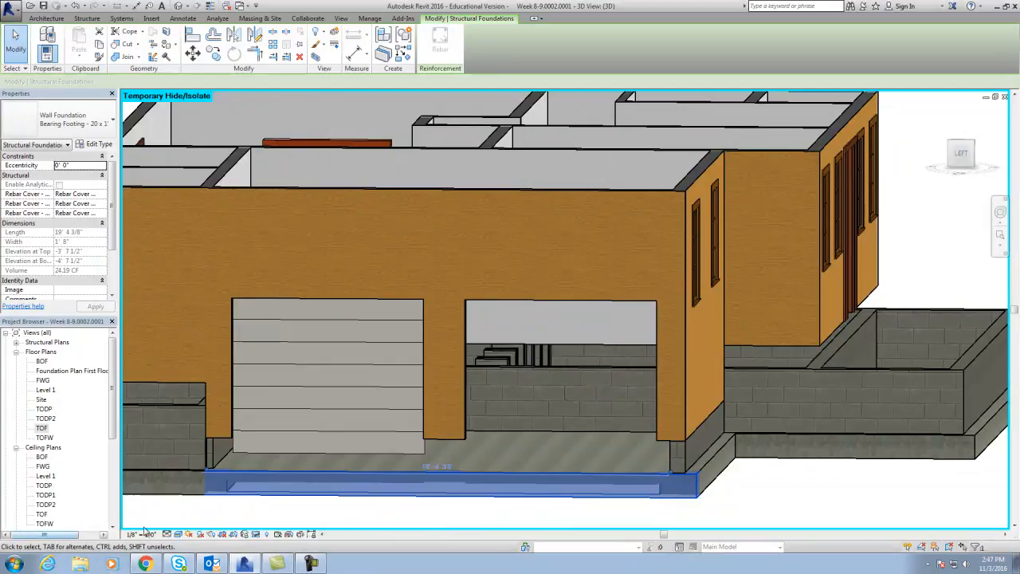
{"action": "left_click", "coordinate": [255, 534]}
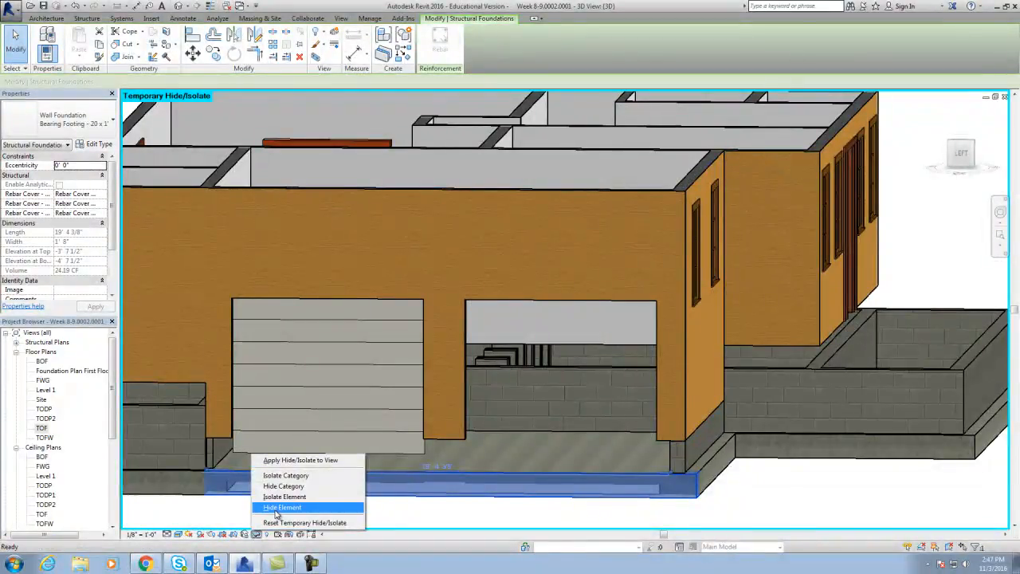
{"action": "left_click", "coordinate": [276, 509]}
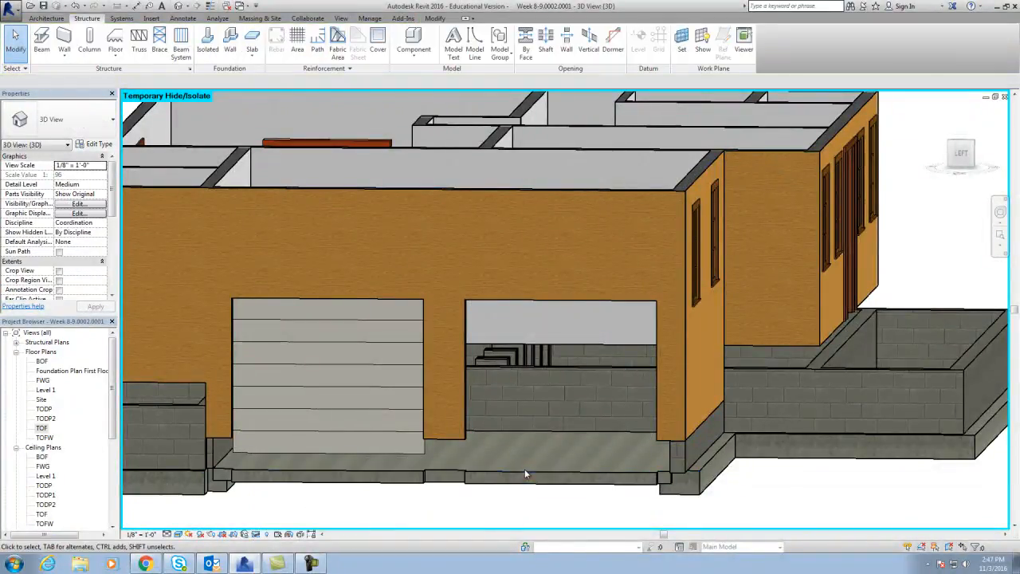
Step: Set the garage foundation slab's height offset from the TOF level to 12", checking it against the door bottoms in the Left view
{"action": "left_click", "coordinate": [525, 472]}
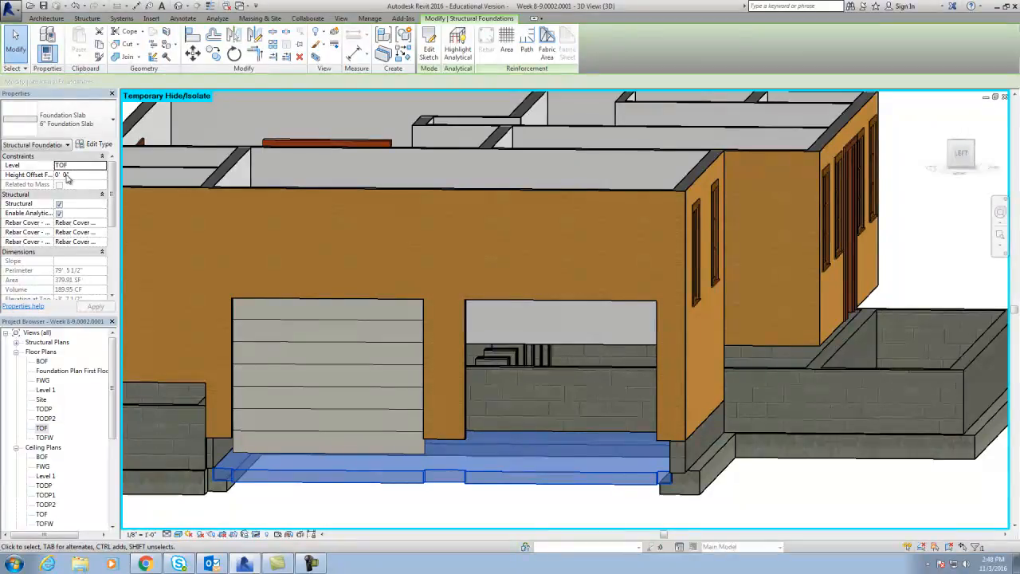
{"action": "left_click", "coordinate": [960, 160]}
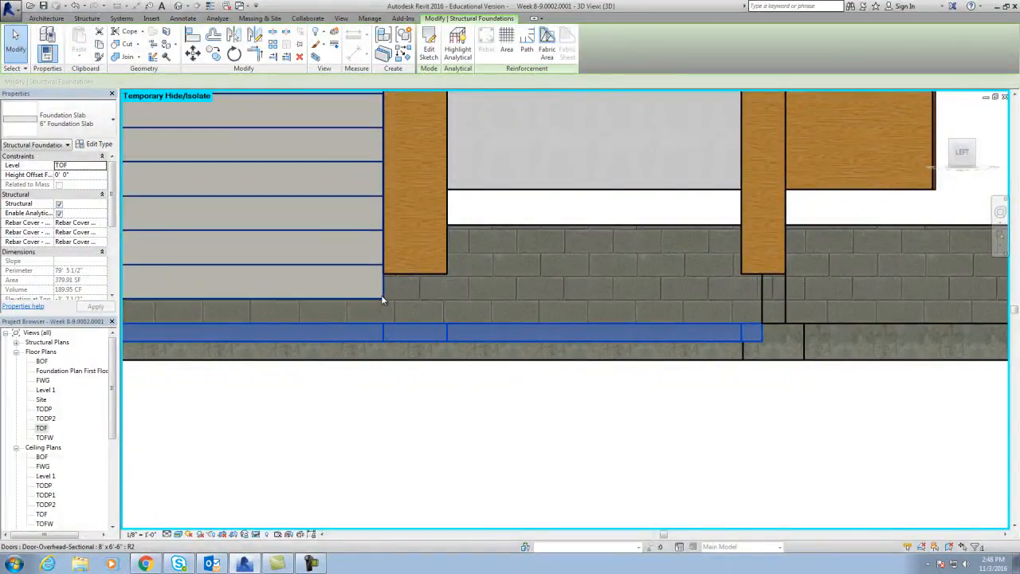
{"action": "left_click", "coordinate": [65, 174]}
{"action": "type", "text": "12"}
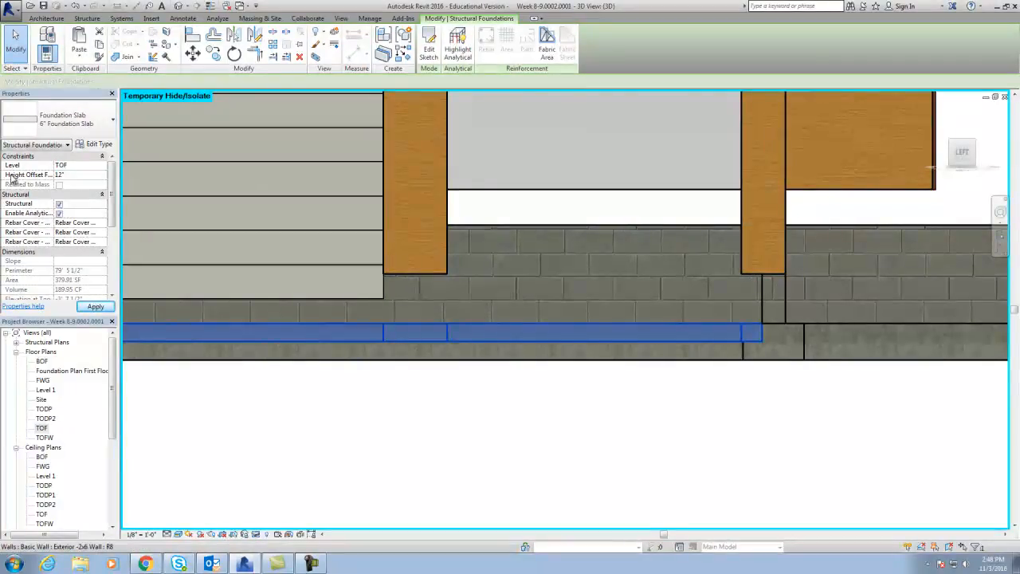
{"action": "left_click", "coordinate": [97, 308]}
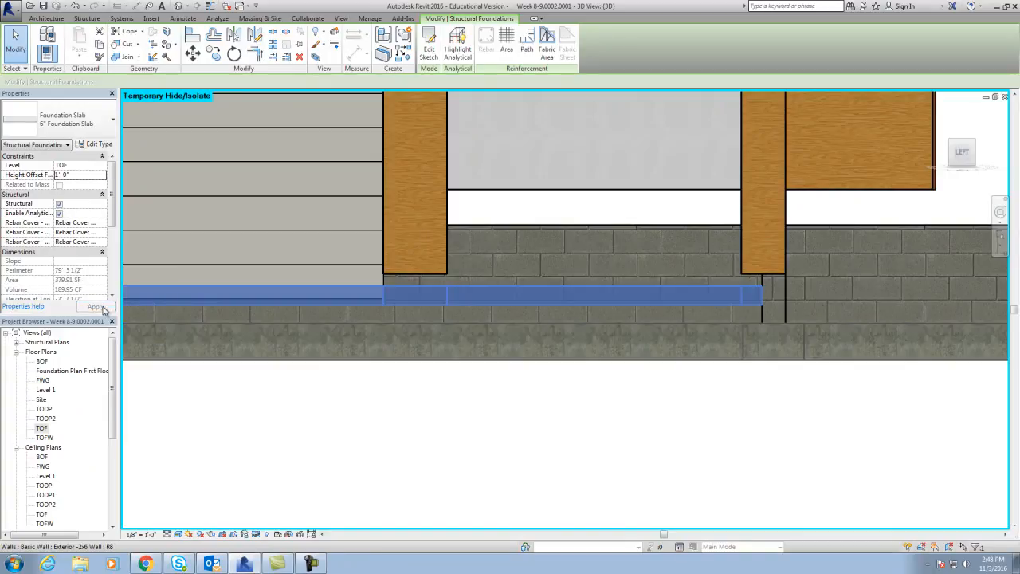
{"action": "scroll", "coordinate": [337, 310], "scroll_direction": "up", "scroll_amount": 2}
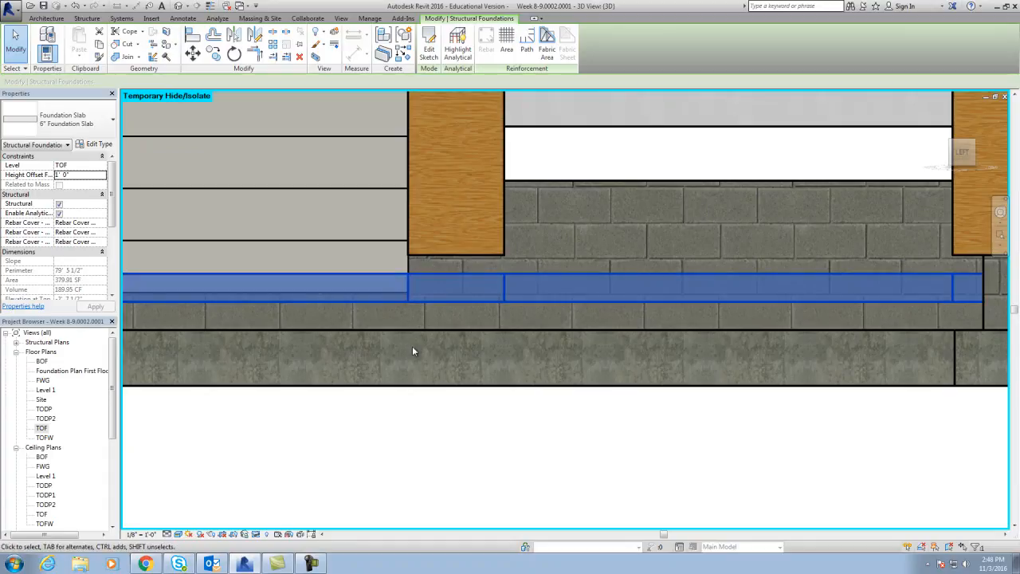
{"action": "left_click", "coordinate": [228, 459]}
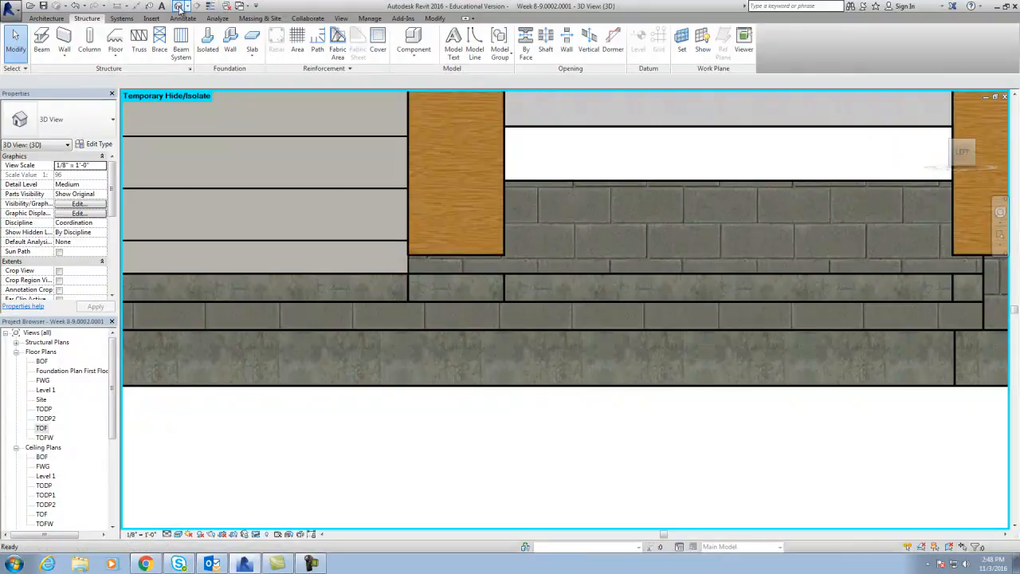
Step: Reset the temporary hide/isolate and examine the raised slab in the notched openings below the garage doors from the corner
{"action": "scroll", "coordinate": [594, 391], "scroll_direction": "down", "scroll_amount": 3}
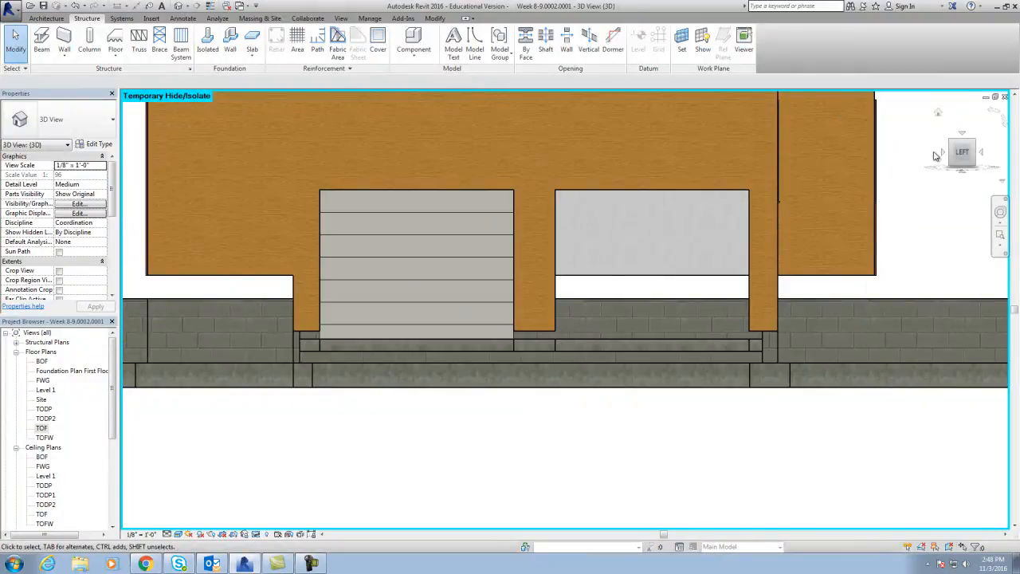
{"action": "mouse_move", "coordinate": [961, 153]}
{"action": "left_mouse_down"}
{"action": "mouse_move", "coordinate": [870, 190]}
{"action": "mouse_move", "coordinate": [885, 183]}
{"action": "left_mouse_up"}
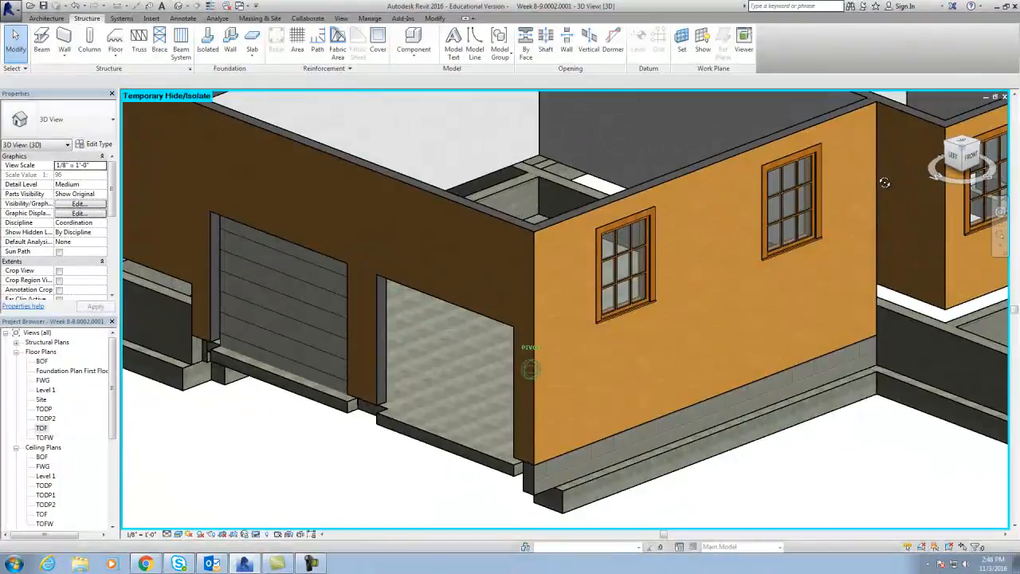
{"action": "left_click", "coordinate": [256, 534]}
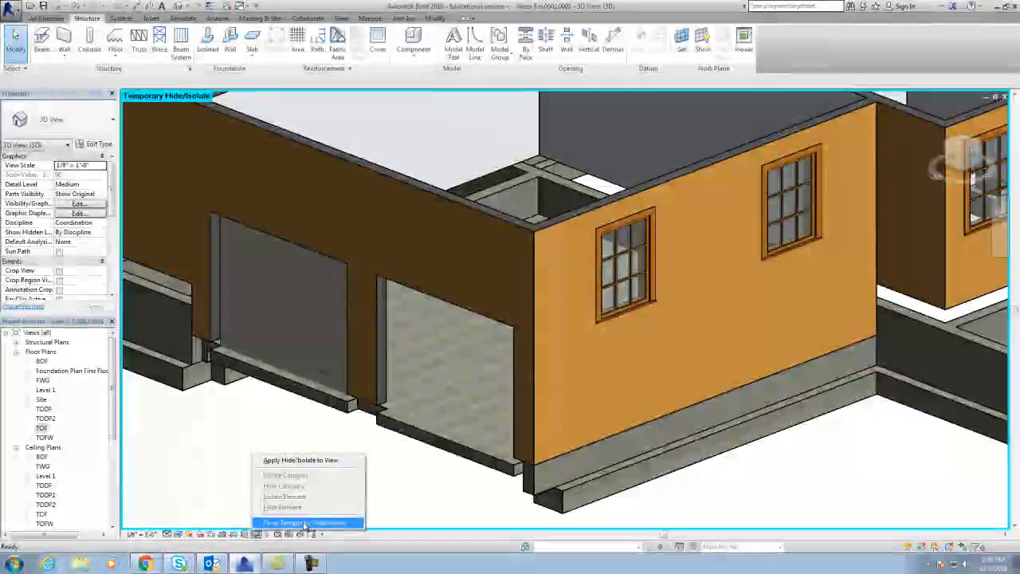
{"action": "left_click", "coordinate": [305, 523]}
{"action": "scroll", "coordinate": [435, 455], "scroll_direction": "up", "scroll_amount": 5}
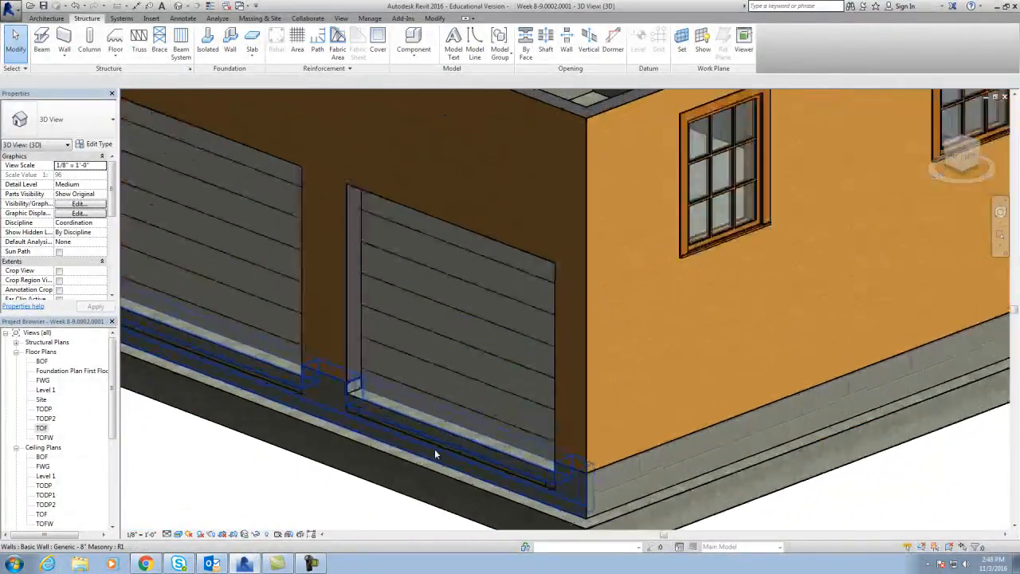
{"action": "scroll", "coordinate": [342, 451], "scroll_direction": "up", "scroll_amount": 1}
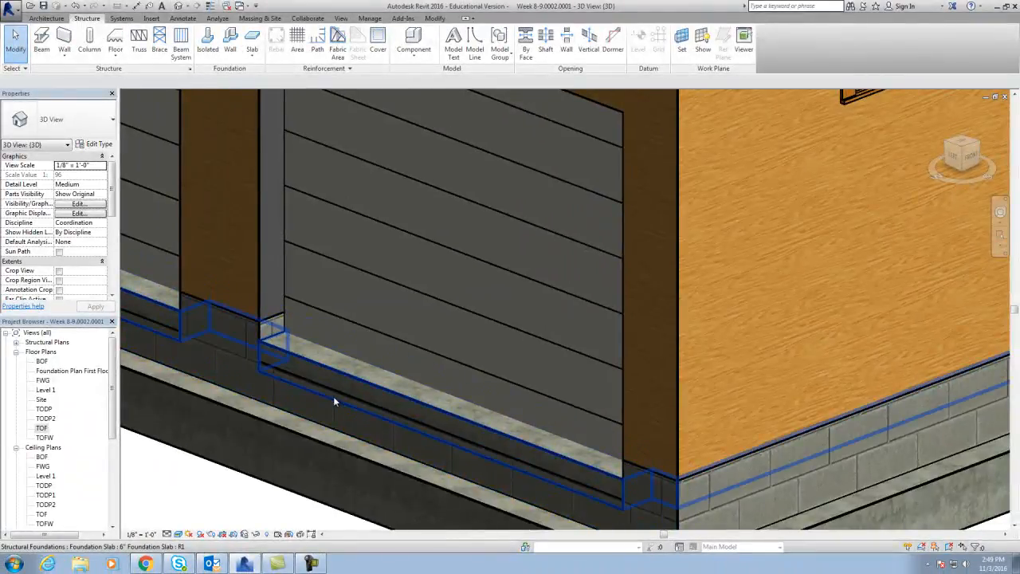
{"action": "scroll", "coordinate": [334, 397], "scroll_direction": "down", "scroll_amount": 6}
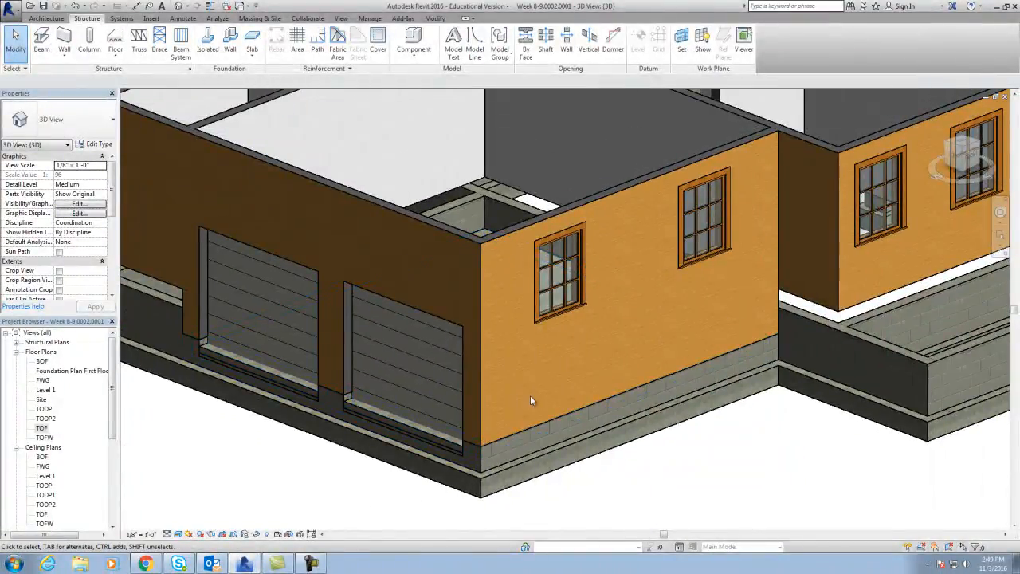
Step: View the model from the top and check the type dimensions of the rectangular pad footing nearest the garage
{"action": "left_click_drag", "start_coordinate": [969, 154], "coordinate": [955, 185]}
{"action": "left_click", "coordinate": [962, 146]}
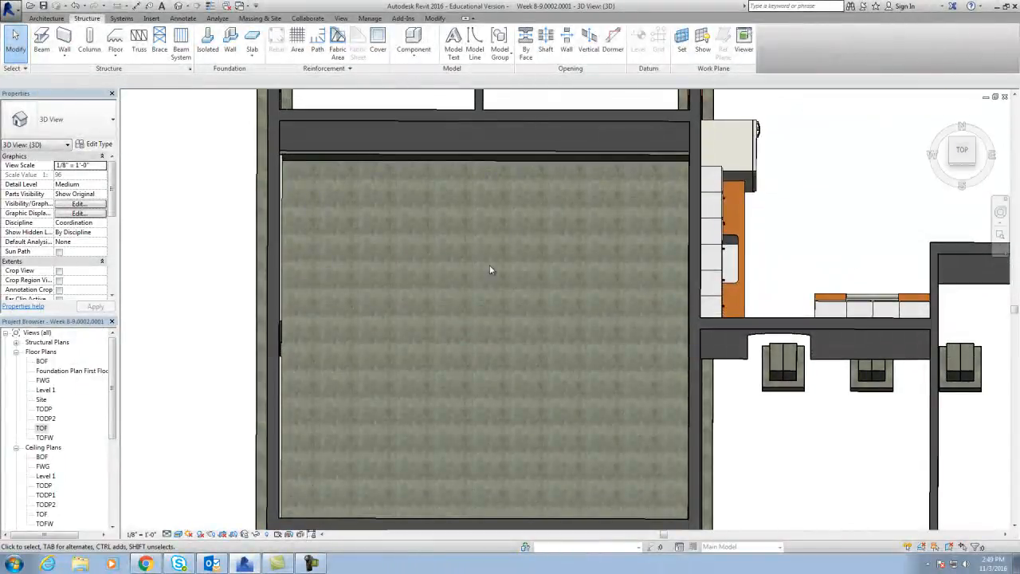
{"action": "left_click", "coordinate": [965, 153]}
{"action": "scroll", "coordinate": [530, 349], "scroll_direction": "up", "scroll_amount": 4}
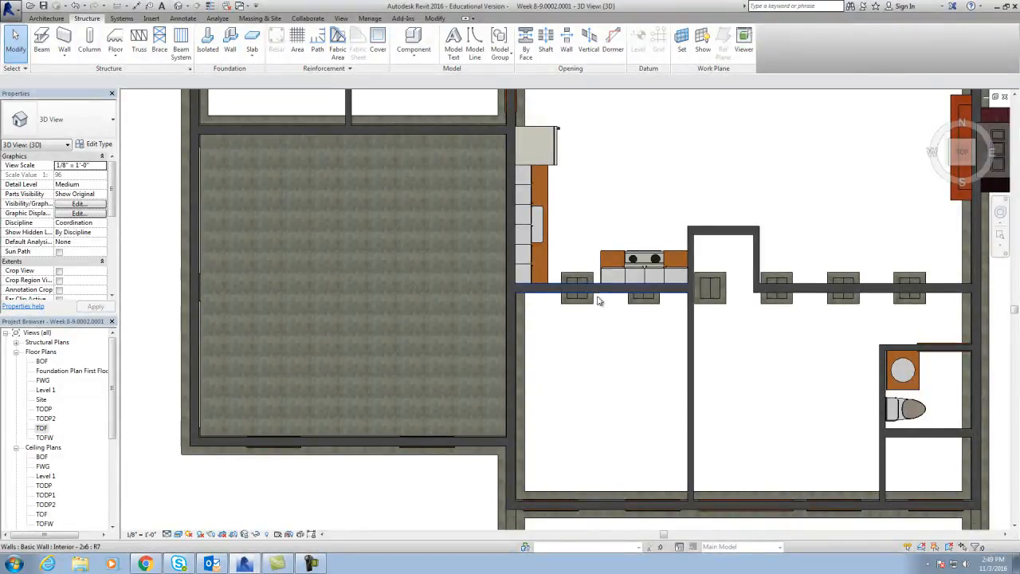
{"action": "middle_click_drag", "start_coordinate": [684, 338], "coordinate": [685, 340]}
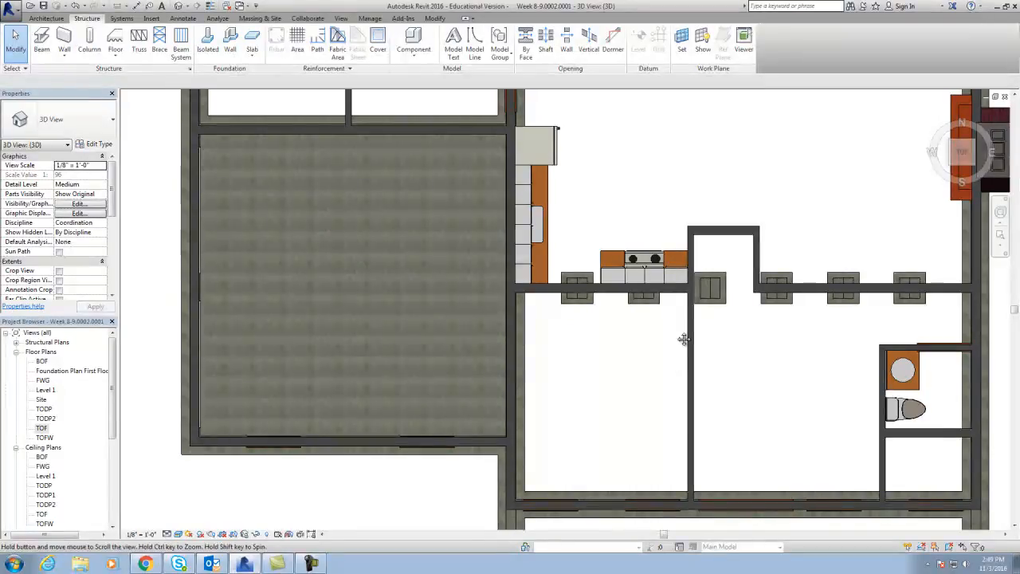
{"action": "scroll", "coordinate": [589, 329], "scroll_direction": "up", "scroll_amount": 3}
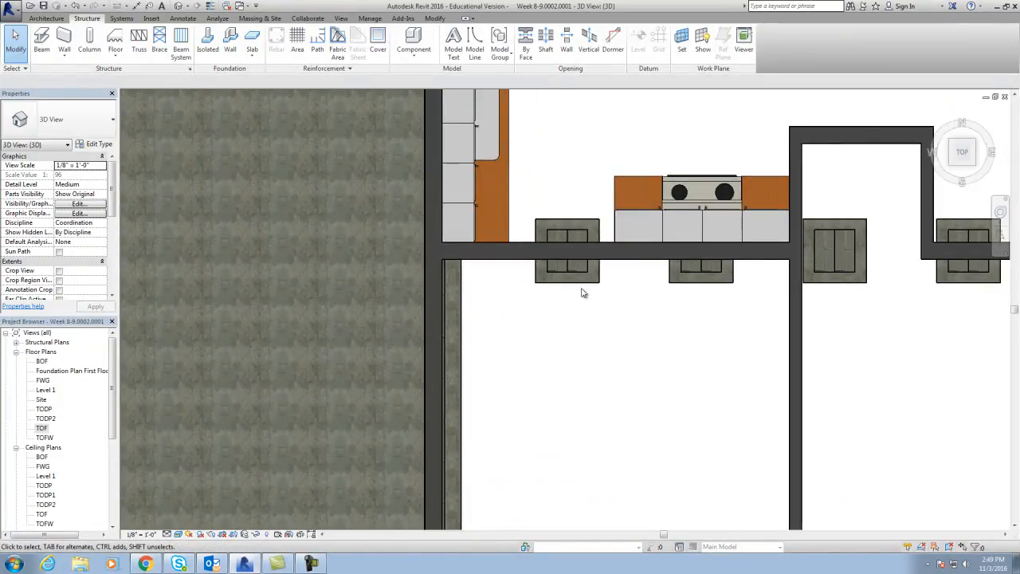
{"action": "left_click", "coordinate": [583, 291]}
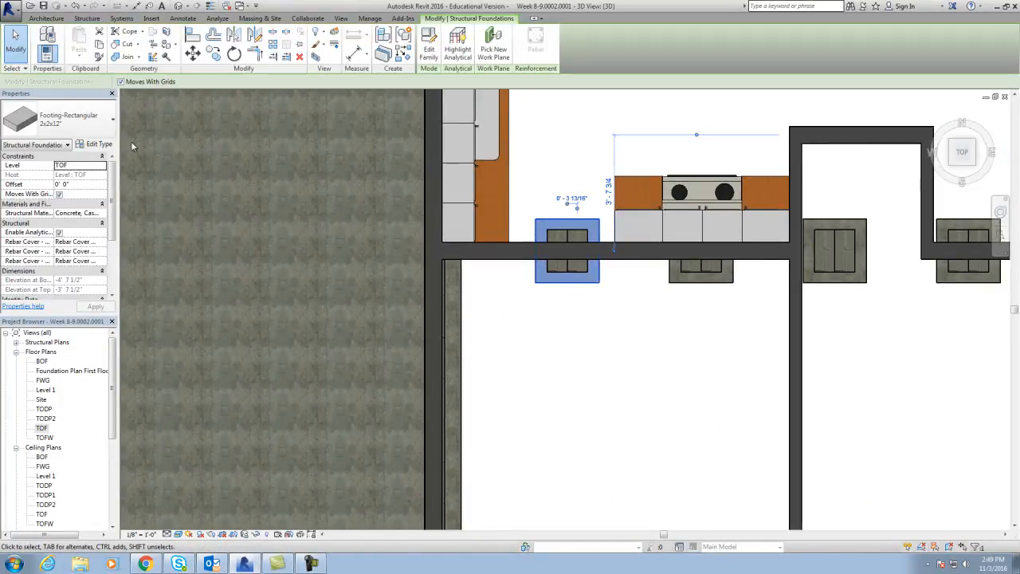
{"action": "left_click", "coordinate": [99, 144]}
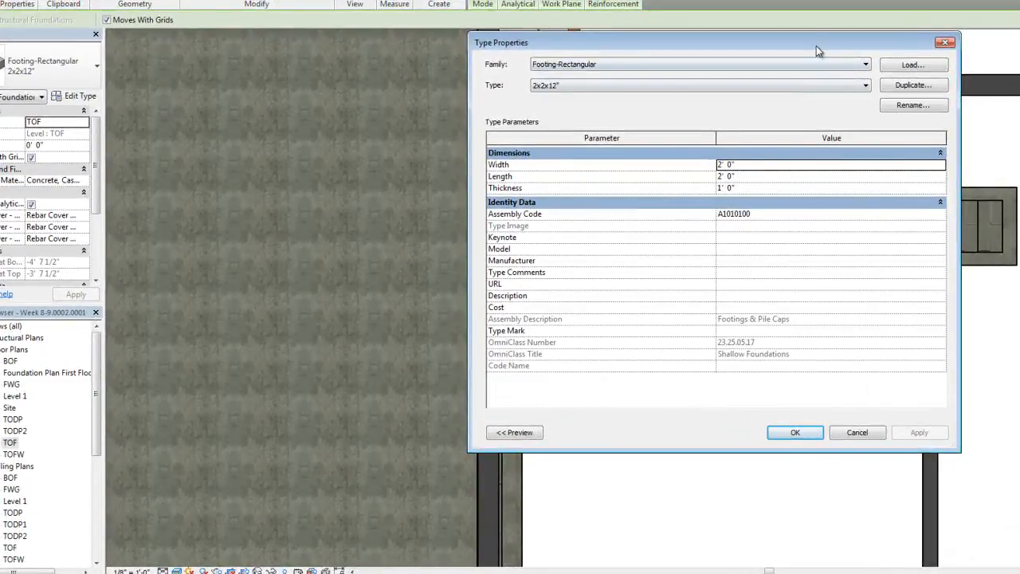
{"action": "left_click_drag", "start_coordinate": [817, 45], "coordinate": [412, 153]}
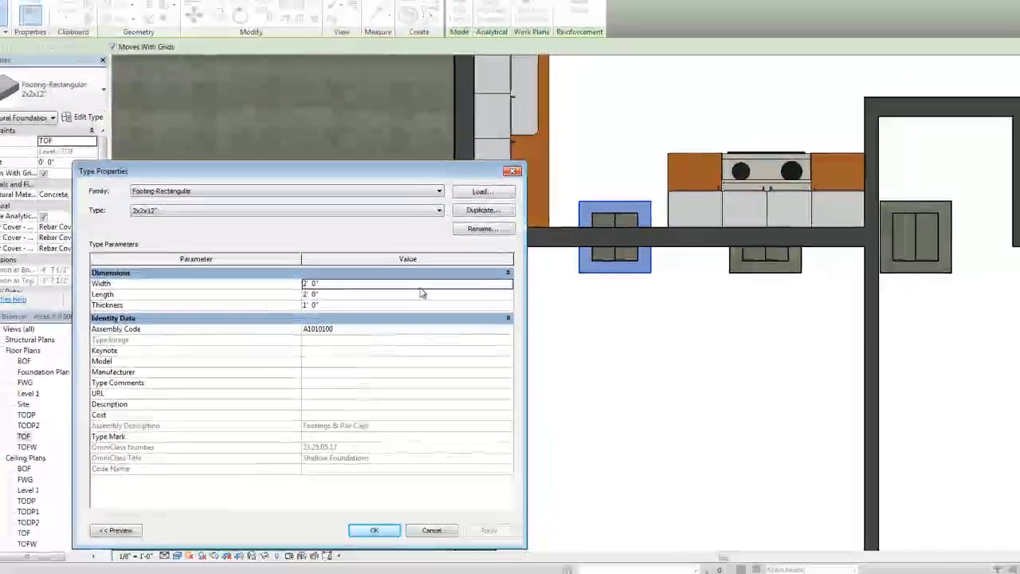
{"action": "left_click", "coordinate": [520, 166]}
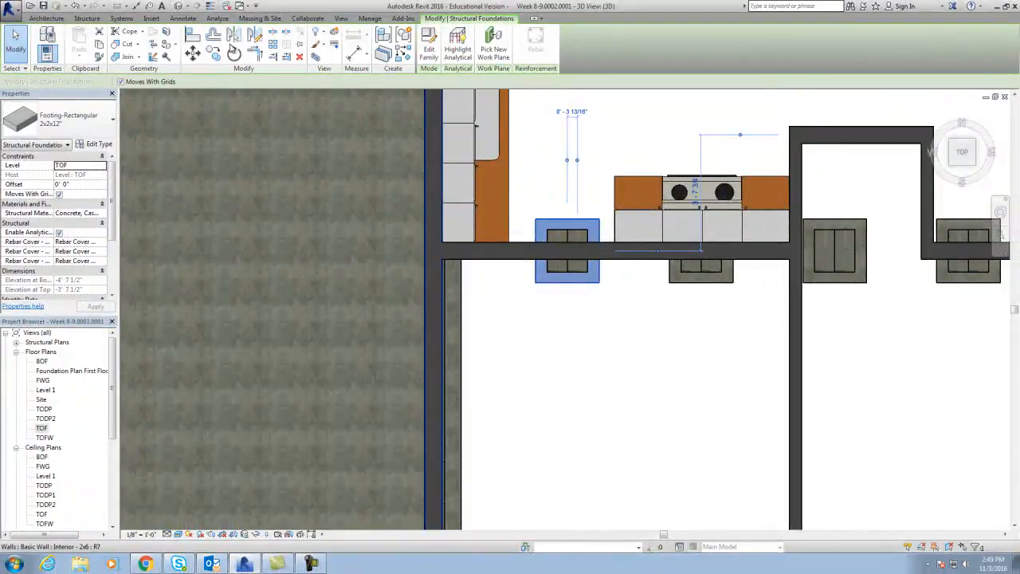
Step: Look for the pad footings beside the garage in the TOF floor plan and the BOF floor plan
{"action": "left_click", "coordinate": [183, 18]}
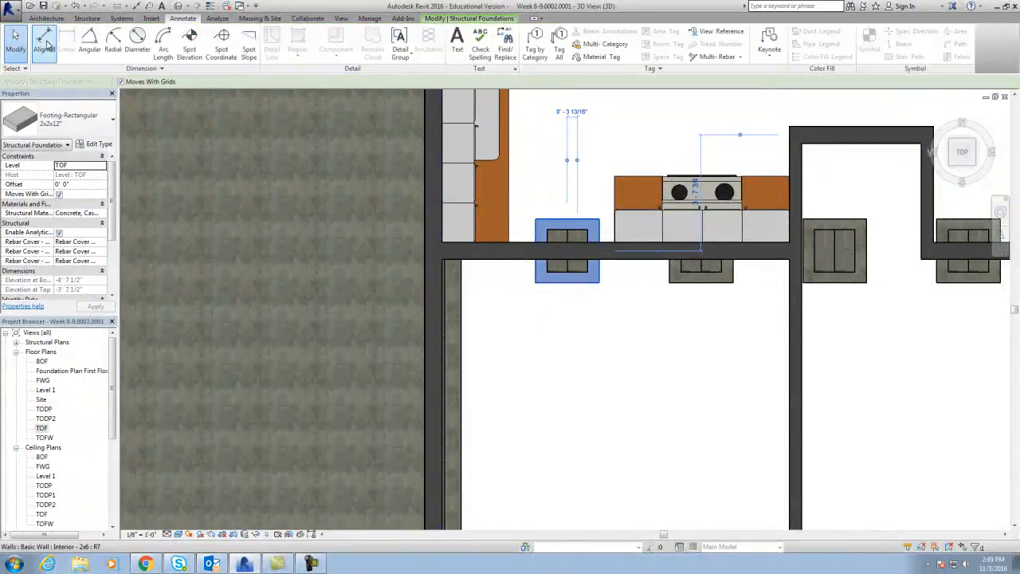
{"action": "left_click", "coordinate": [562, 138]}
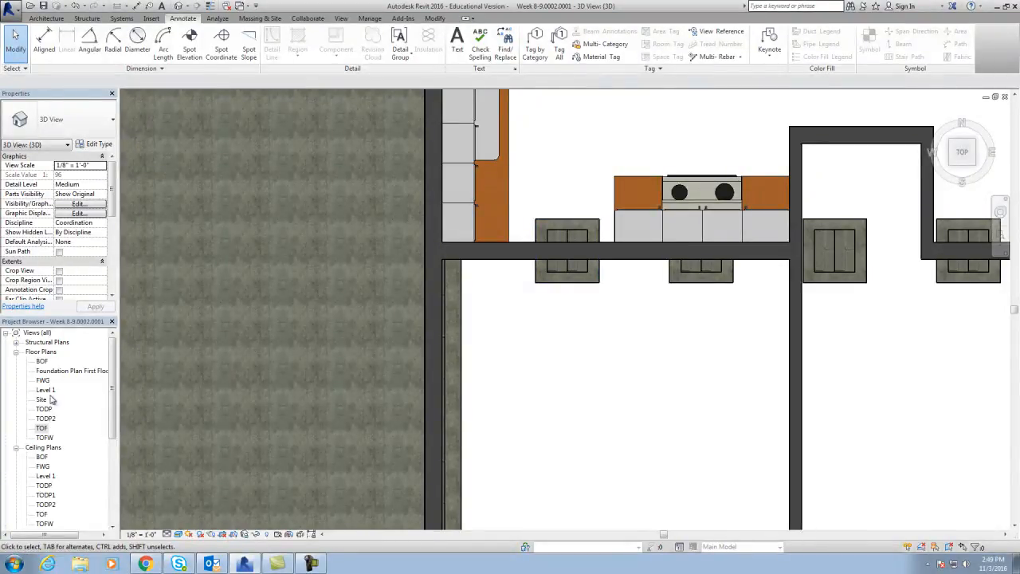
{"action": "double_click", "coordinate": [42, 429]}
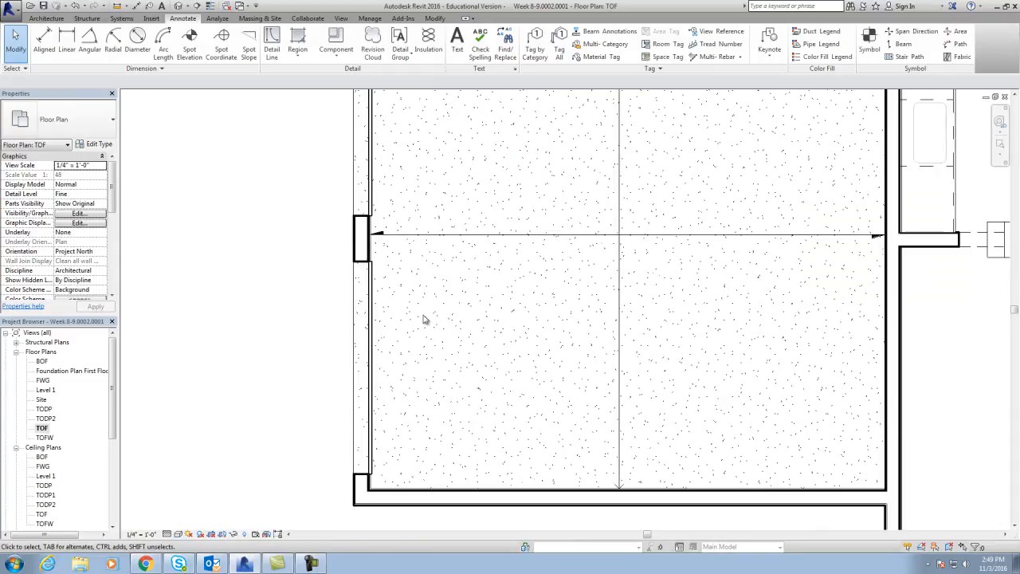
{"action": "scroll", "coordinate": [558, 346], "scroll_direction": "down", "scroll_amount": 5}
{"action": "scroll", "coordinate": [478, 376], "scroll_direction": "up", "scroll_amount": 10}
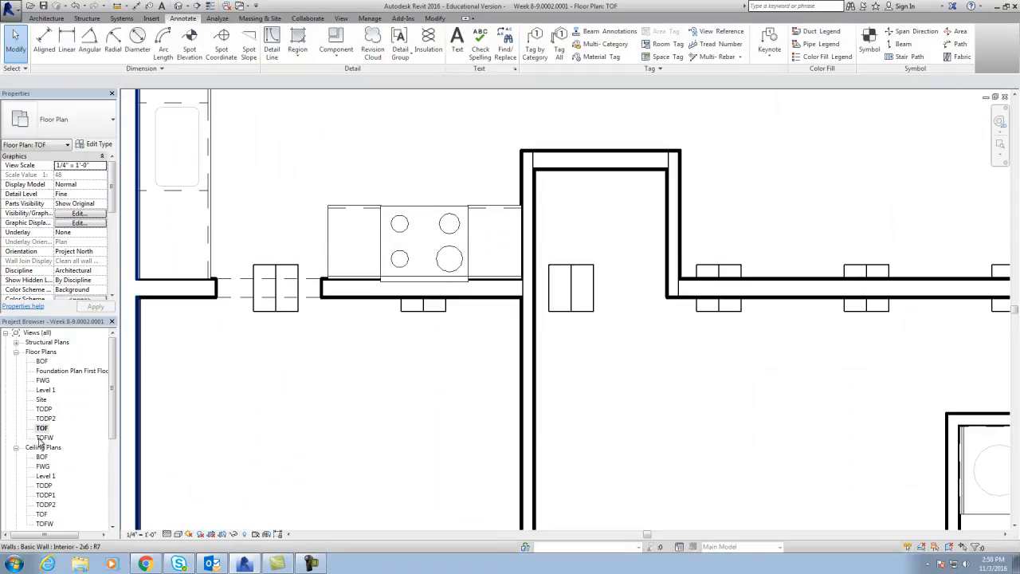
{"action": "double_click", "coordinate": [41, 361]}
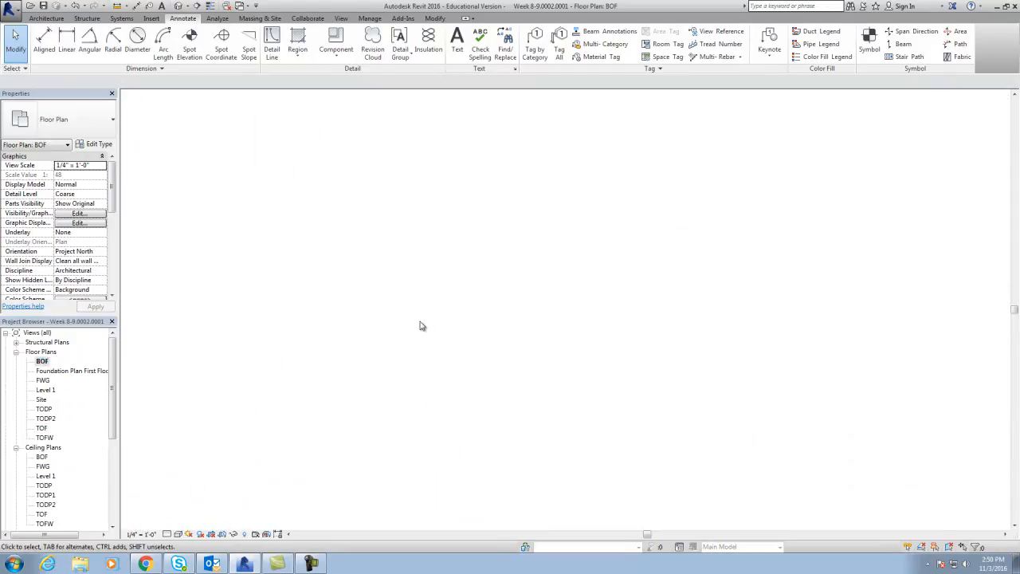
{"action": "scroll", "coordinate": [782, 335], "scroll_direction": "up", "scroll_amount": 4}
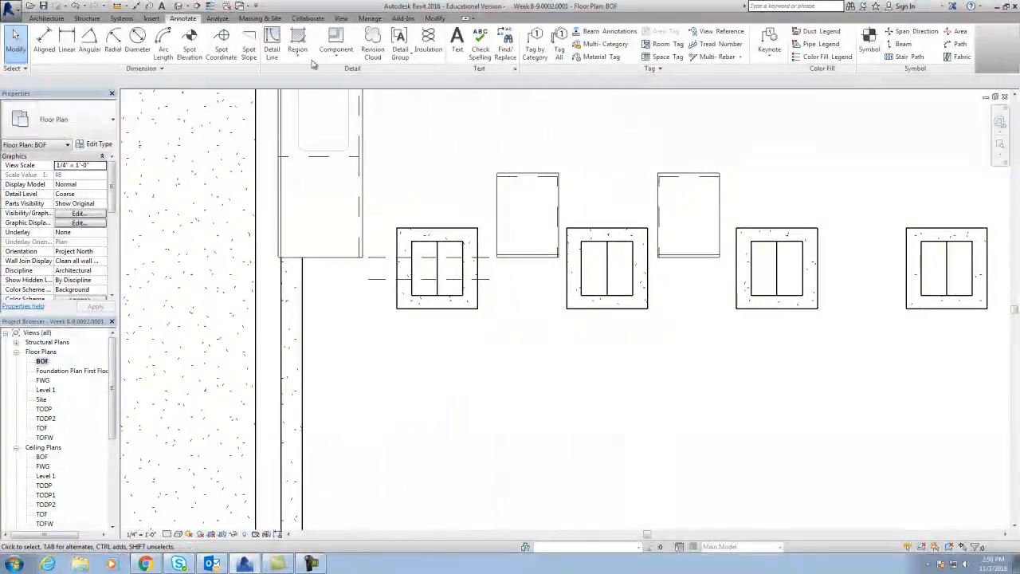
Step: Try to place an aligned dimension from the first masonry pier to the outer edge of its pad footing
{"action": "left_click", "coordinate": [44, 40]}
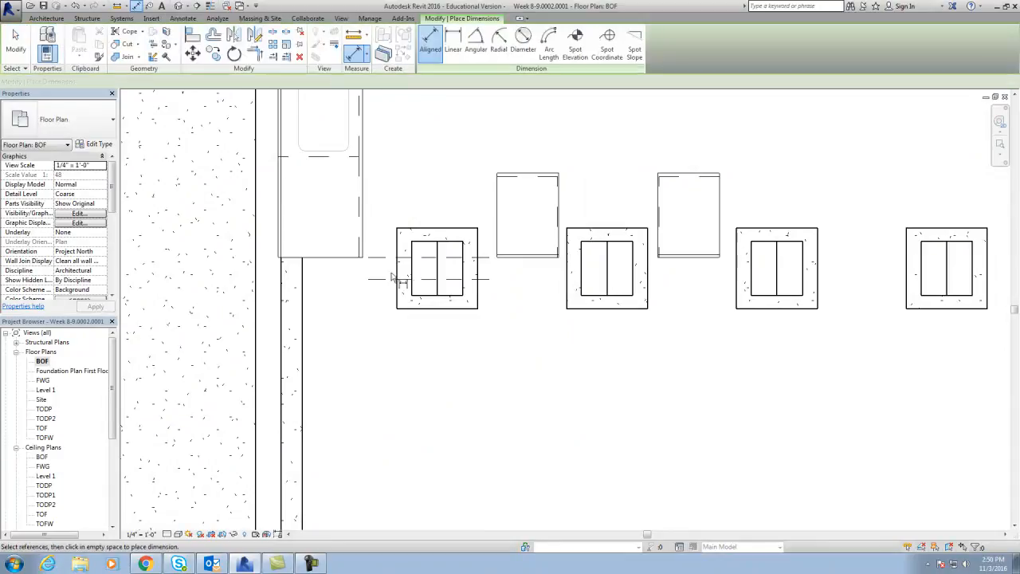
{"action": "left_click", "coordinate": [450, 290]}
{"action": "left_click", "coordinate": [478, 295]}
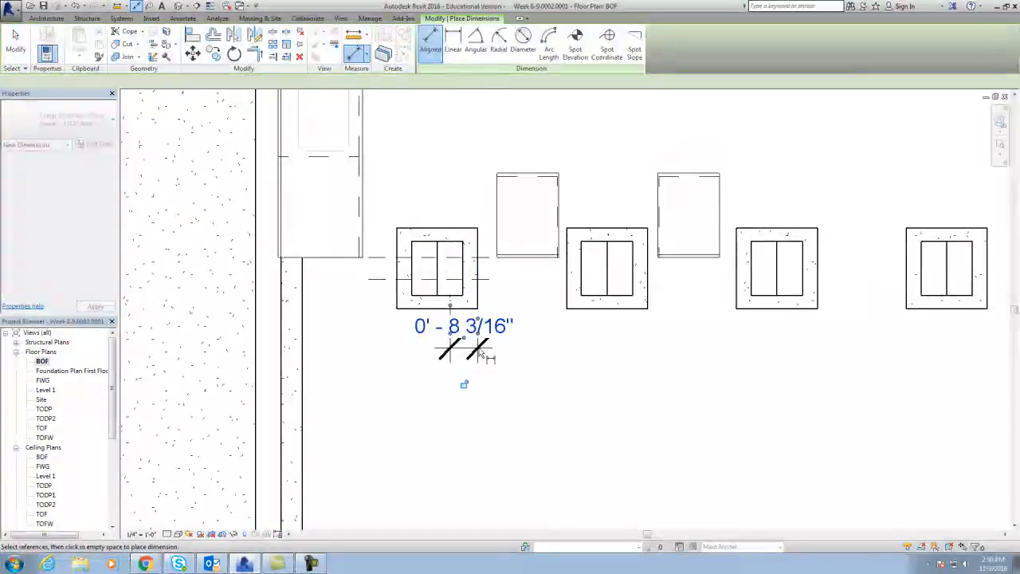
{"action": "left_click", "coordinate": [478, 349]}
{"action": "mouse_move", "coordinate": [449, 339]}
{"action": "left_mouse_down"}
{"action": "mouse_move", "coordinate": [438, 339]}
{"action": "mouse_move", "coordinate": [463, 342]}
{"action": "left_mouse_up"}
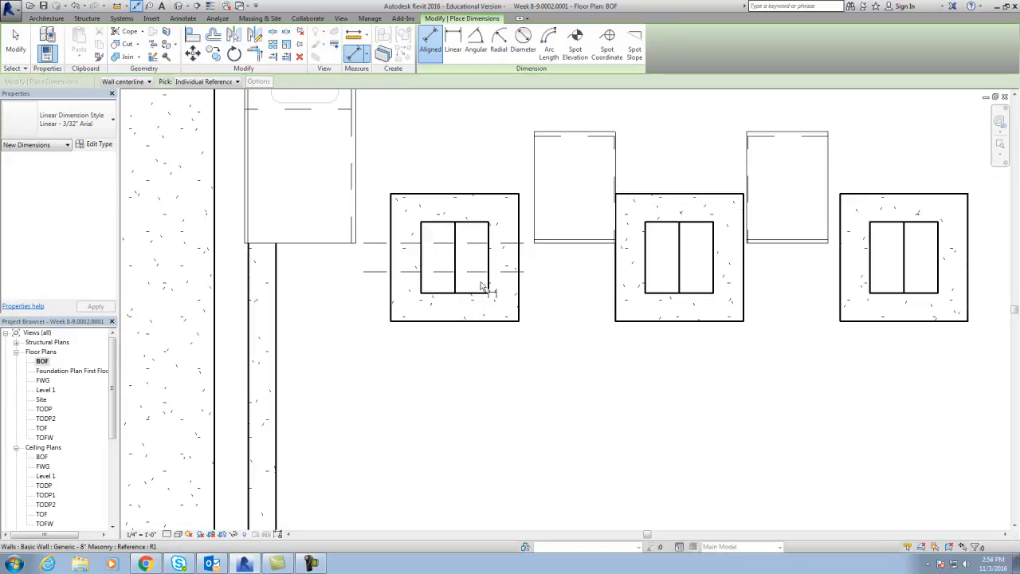
{"action": "key", "text": "Escape"}
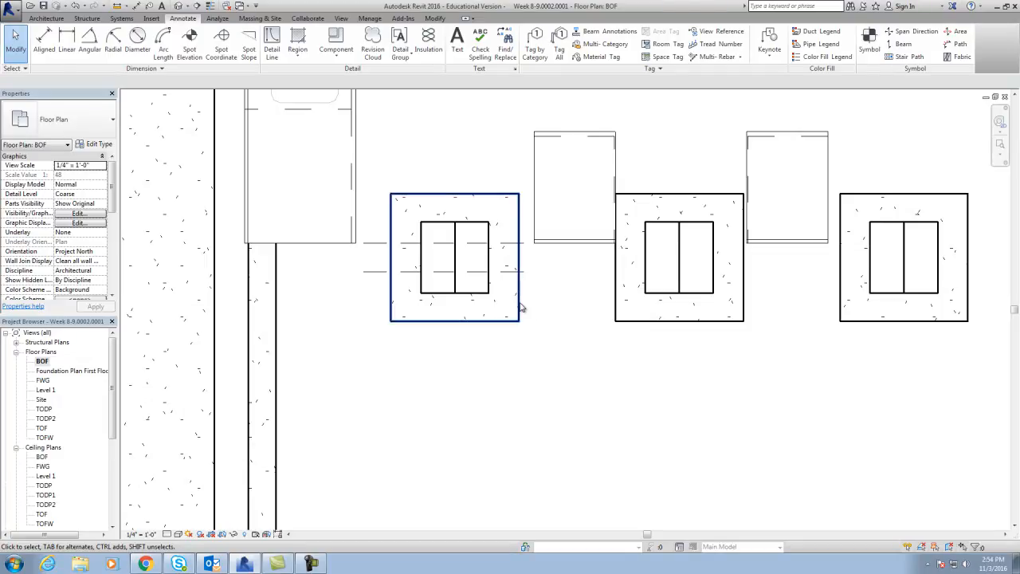
Step: Set the type width and length of the 2x2x12" rectangular pad footings to 30" each
{"action": "left_click", "coordinate": [521, 308]}
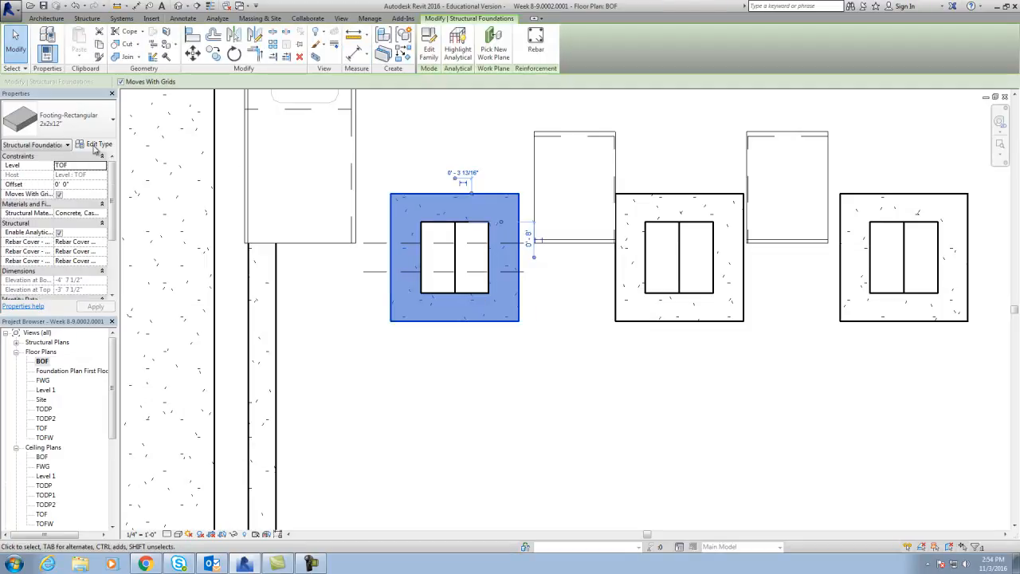
{"action": "left_click", "coordinate": [97, 144]}
{"action": "left_click", "coordinate": [327, 292]}
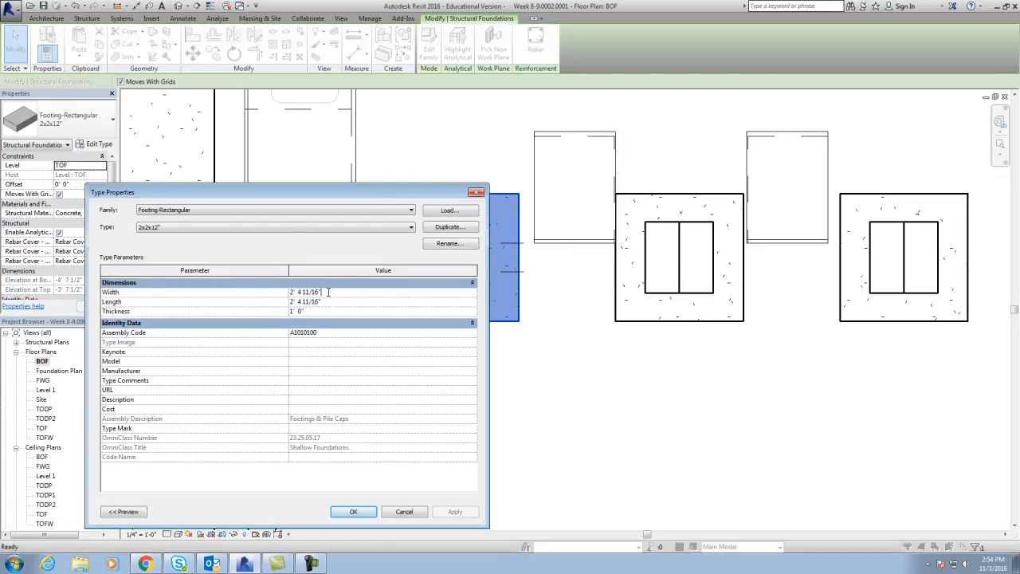
{"action": "type", "text": "30"}
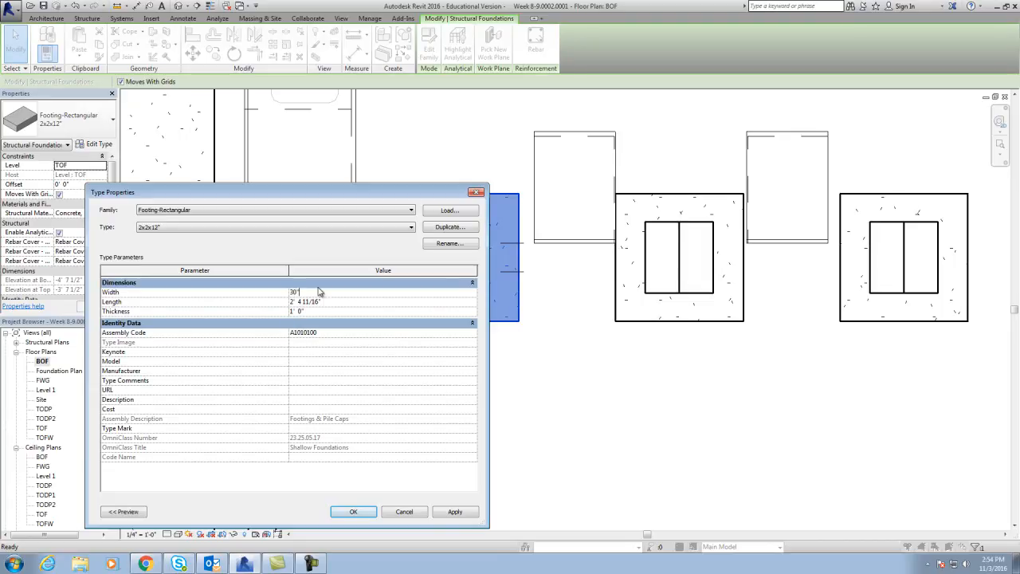
{"action": "left_click", "coordinate": [321, 302]}
{"action": "left_click", "coordinate": [322, 302]}
{"action": "left_click", "coordinate": [452, 512]}
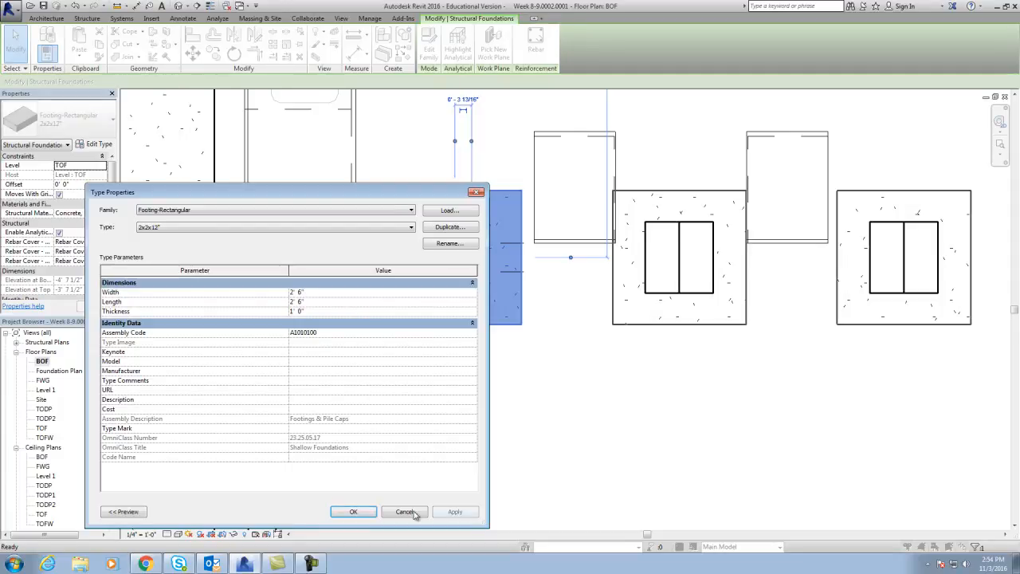
{"action": "left_click", "coordinate": [347, 513]}
{"action": "left_click", "coordinate": [453, 418]}
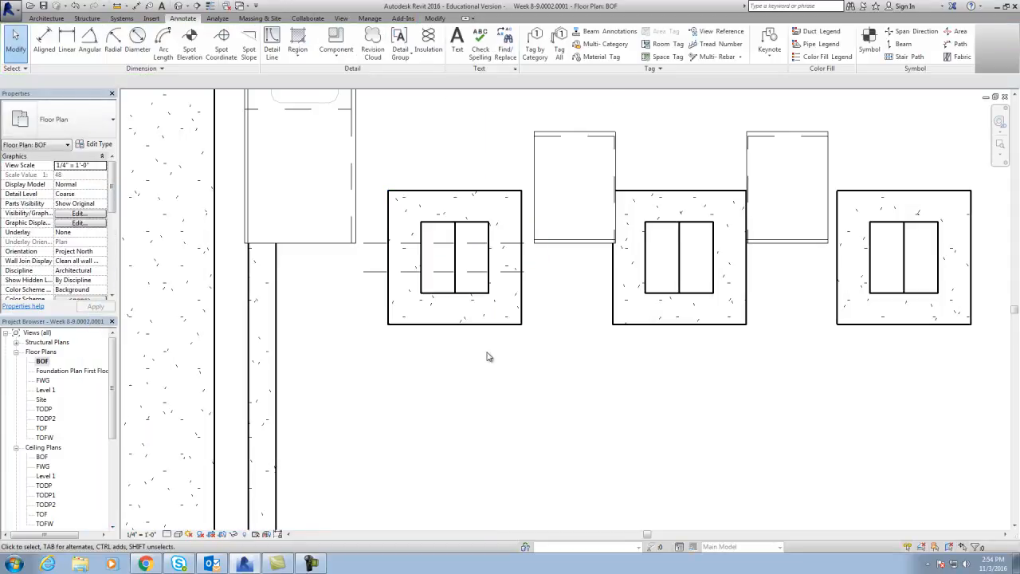
Step: Copy the pad footing nearest the garage horizontally into the garage as three footings in line, about 6' apart
{"action": "scroll", "coordinate": [598, 312], "scroll_direction": "down", "scroll_amount": 2}
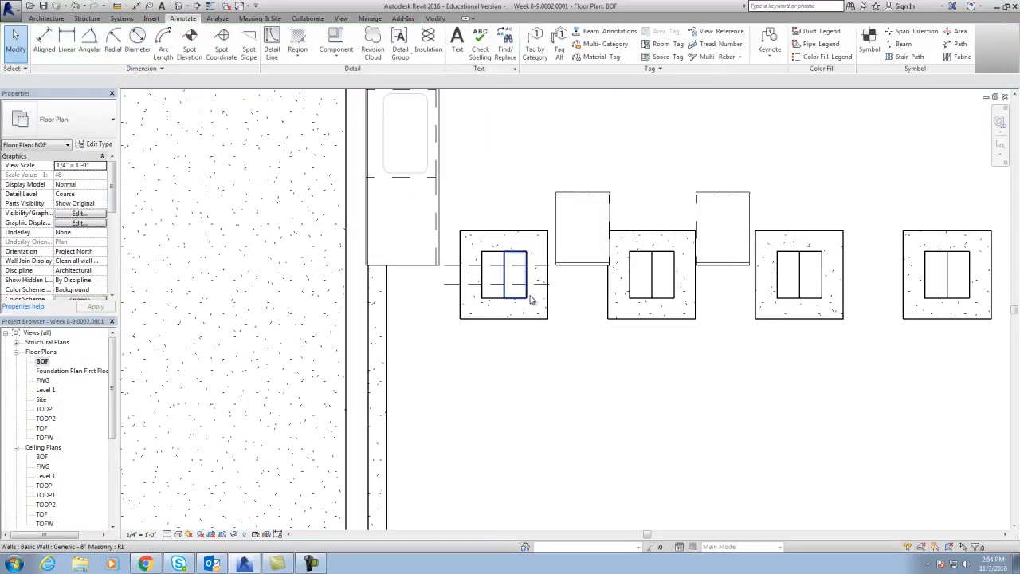
{"action": "scroll", "coordinate": [580, 356], "scroll_direction": "down", "scroll_amount": 1}
{"action": "scroll", "coordinate": [586, 362], "scroll_direction": "down", "scroll_amount": 2}
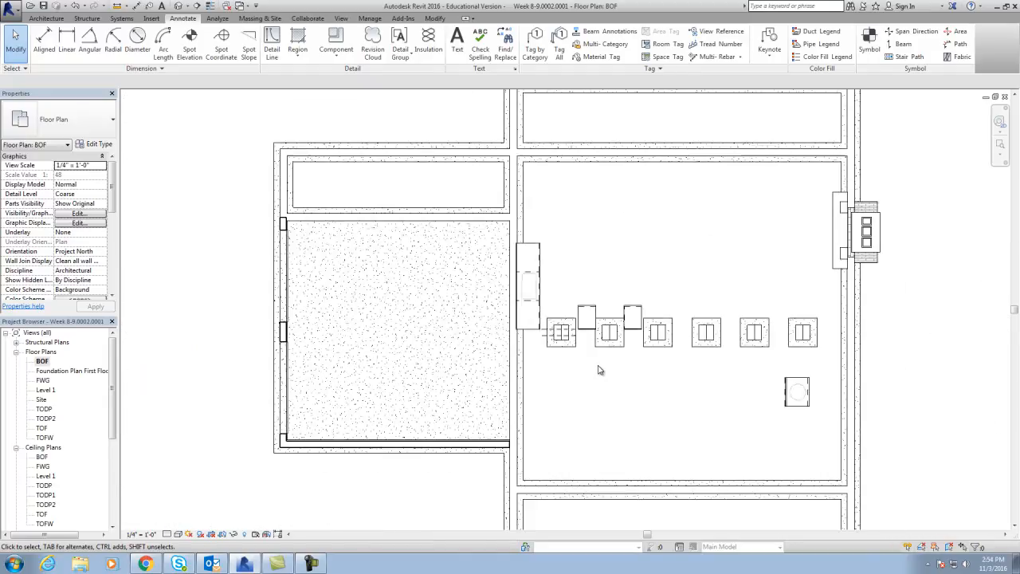
{"action": "scroll", "coordinate": [561, 354], "scroll_direction": "up", "scroll_amount": 1}
{"action": "left_click", "coordinate": [547, 342]}
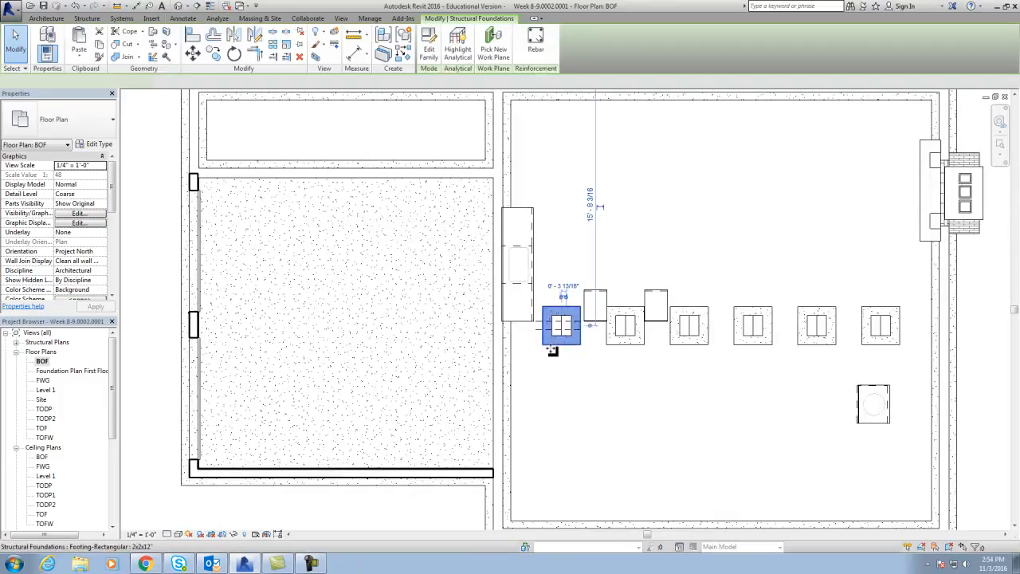
{"action": "left_click", "coordinate": [213, 52]}
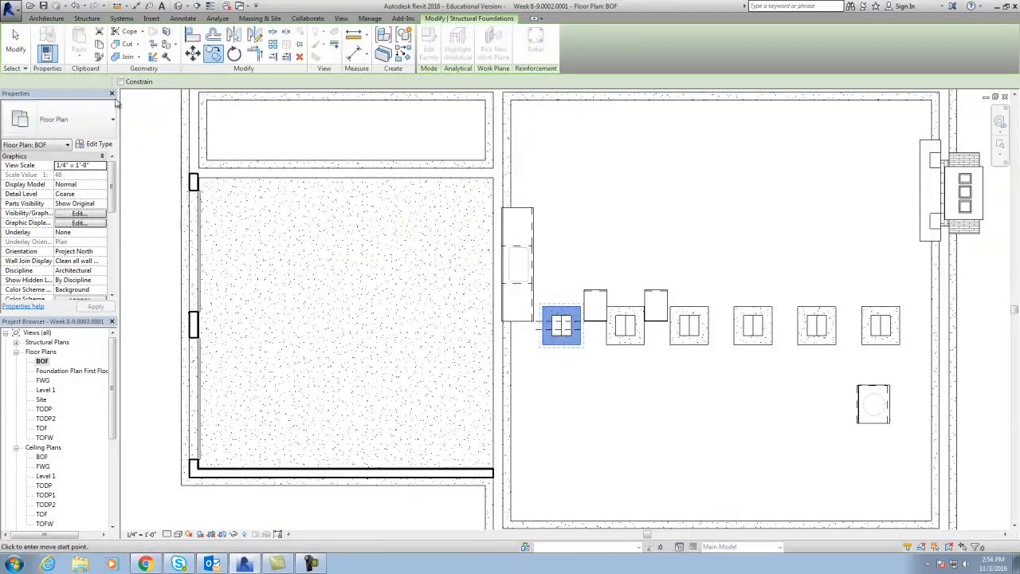
{"action": "left_click", "coordinate": [560, 324]}
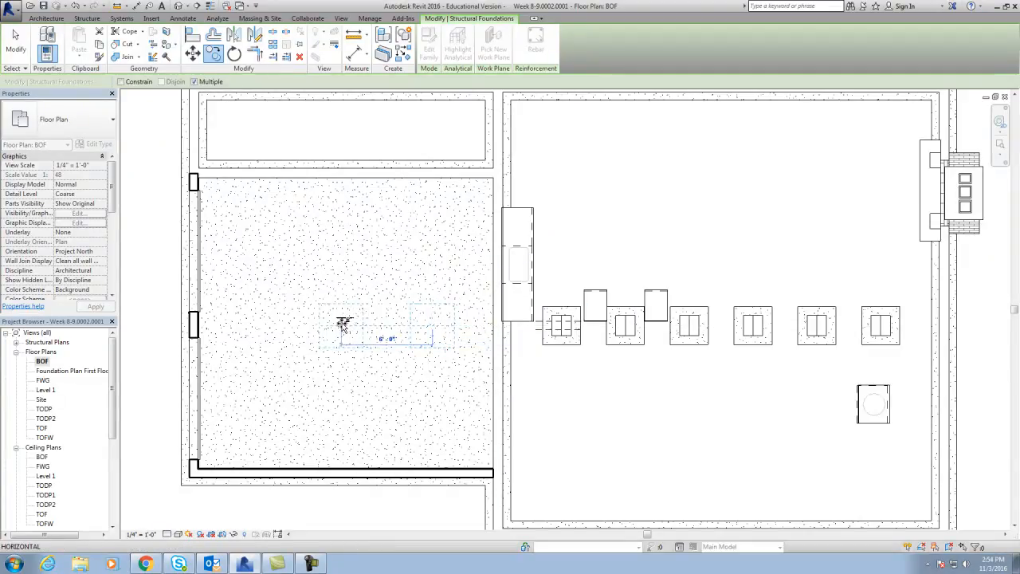
{"action": "left_click", "coordinate": [254, 324]}
{"action": "key", "text": "Escape"}
{"action": "key", "text": "Escape"}
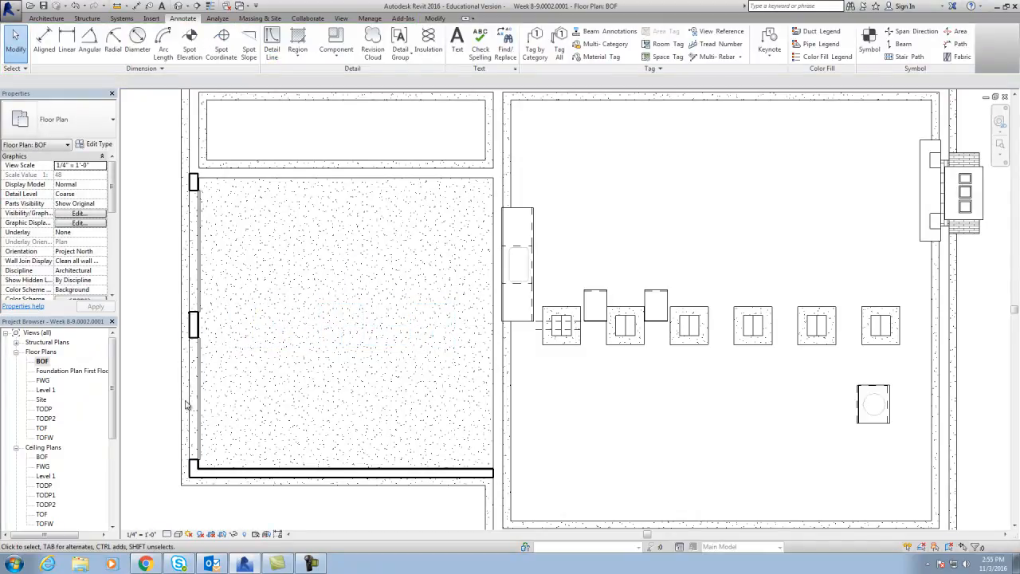
Step: Temporarily hide the lower overhead garage door and the 6" foundation slab in the BOF plan
{"action": "left_click", "coordinate": [188, 405]}
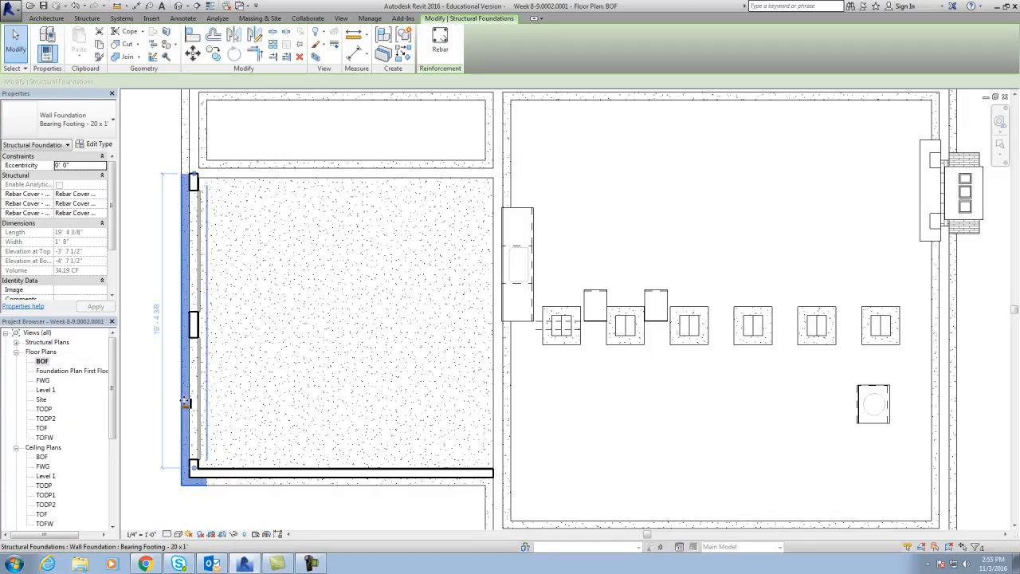
{"action": "key", "text": "Escape"}
{"action": "left_click", "coordinate": [192, 405]}
{"action": "key", "text": "Escape"}
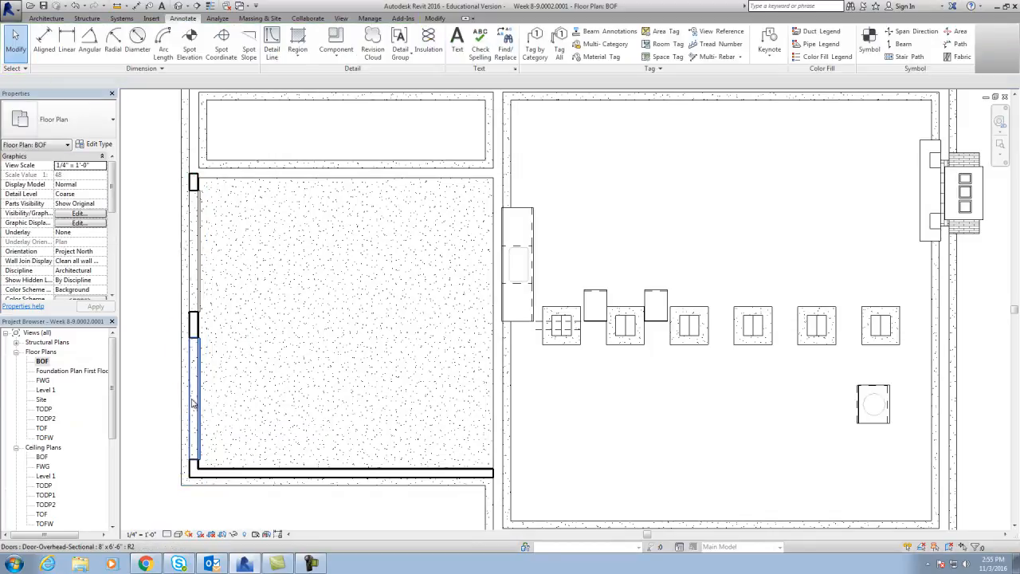
{"action": "left_click", "coordinate": [200, 451]}
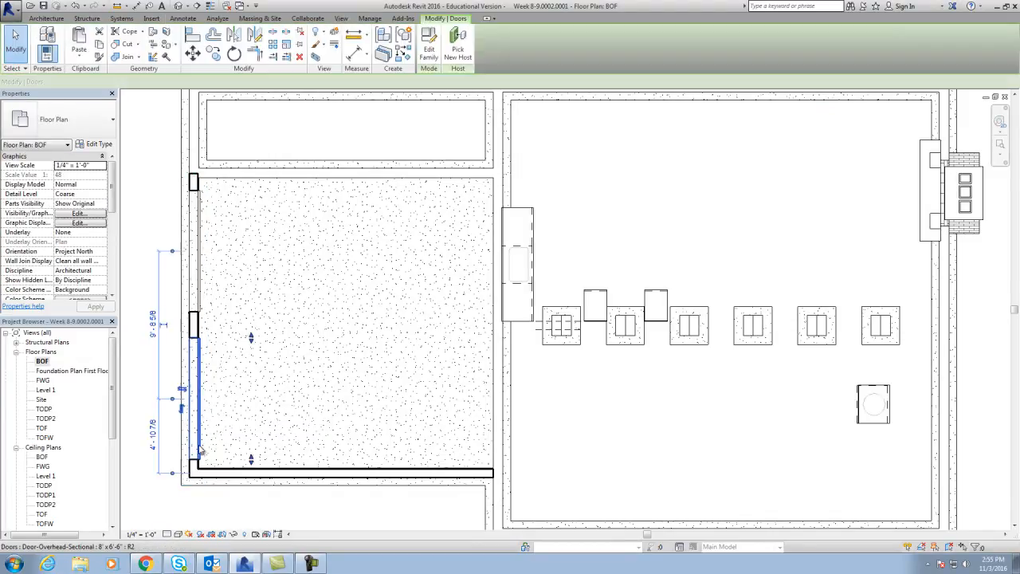
{"action": "left_click", "coordinate": [233, 534]}
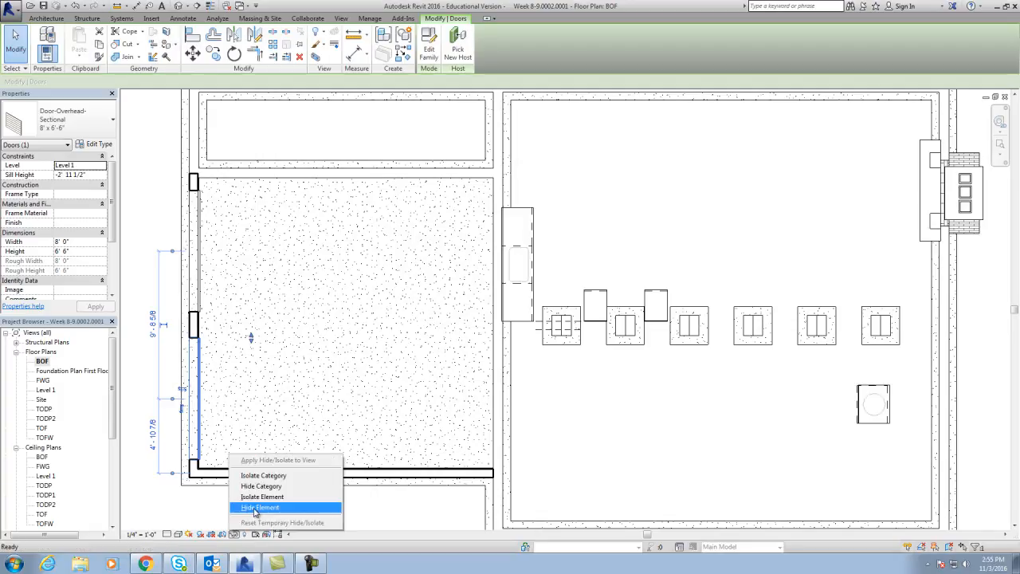
{"action": "left_click", "coordinate": [255, 503]}
{"action": "left_click", "coordinate": [193, 410]}
{"action": "left_click", "coordinate": [236, 535]}
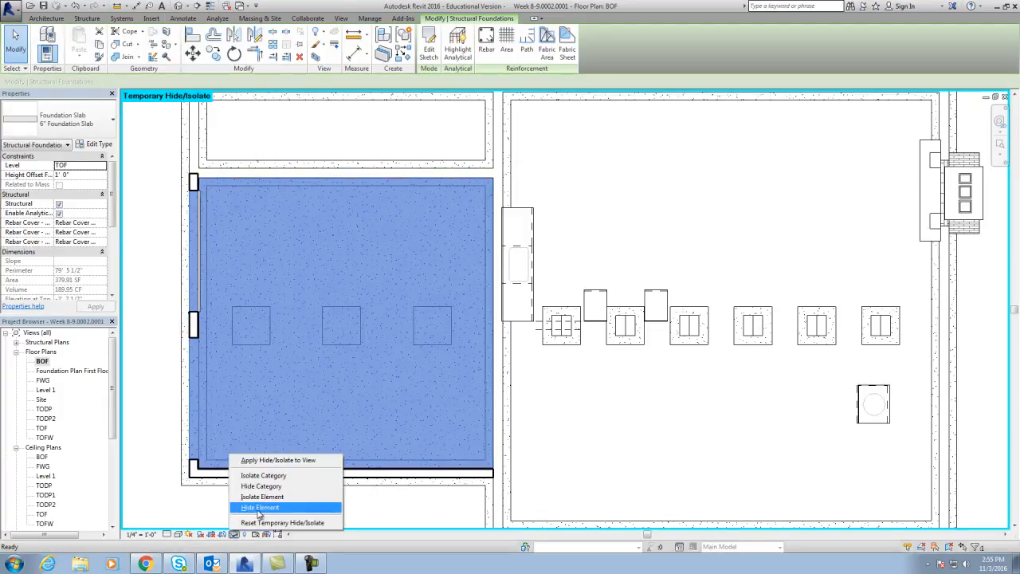
{"action": "left_click", "coordinate": [261, 515]}
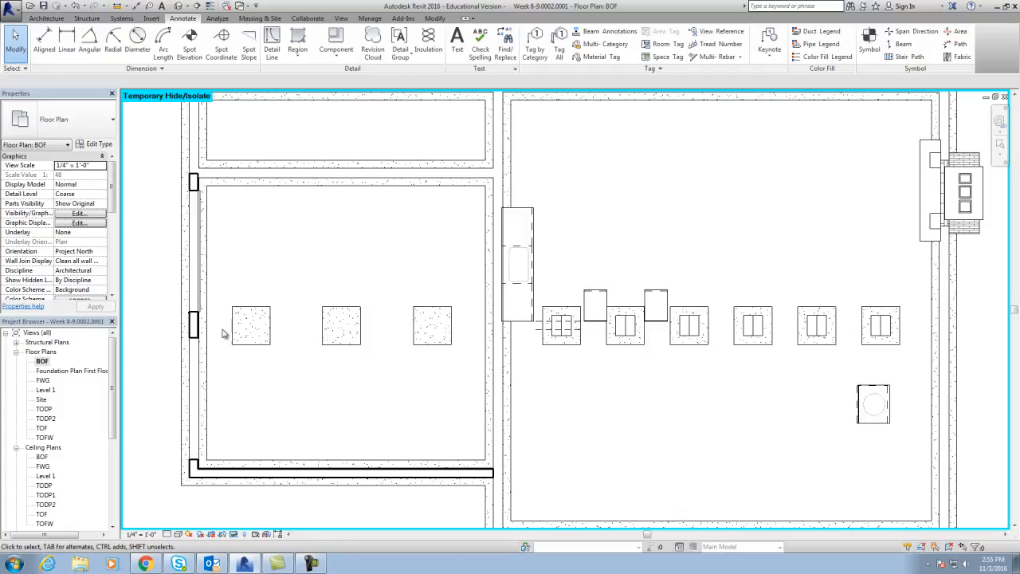
Step: Place an aligned dimension string from the wall between garage and house through the three footing centers to the opposite garage wall
{"action": "scroll", "coordinate": [216, 337], "scroll_direction": "up", "scroll_amount": 2}
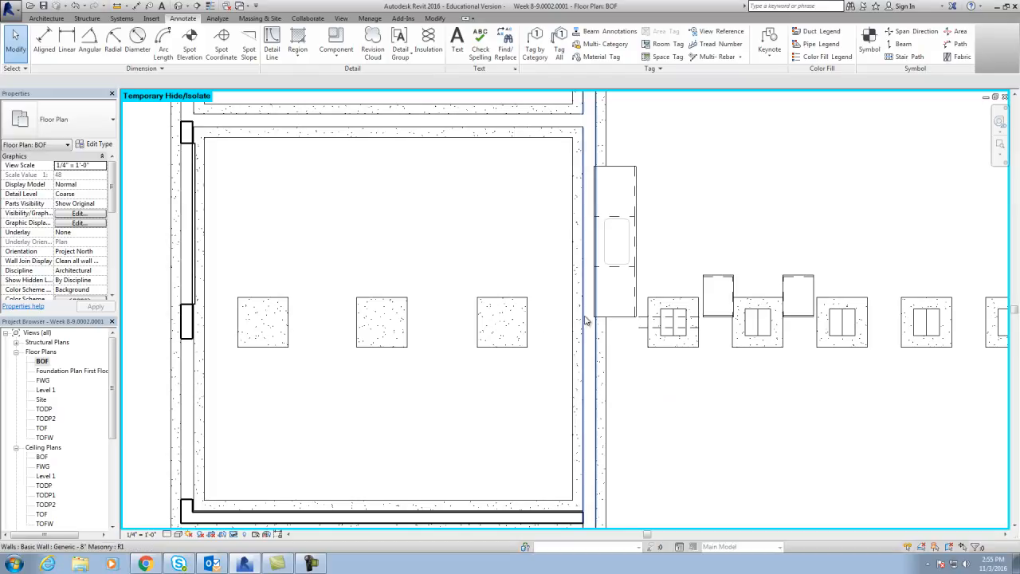
{"action": "middle_click_drag", "start_coordinate": [429, 283], "coordinate": [449, 280]}
{"action": "scroll", "coordinate": [449, 280], "scroll_direction": "down", "scroll_amount": 1}
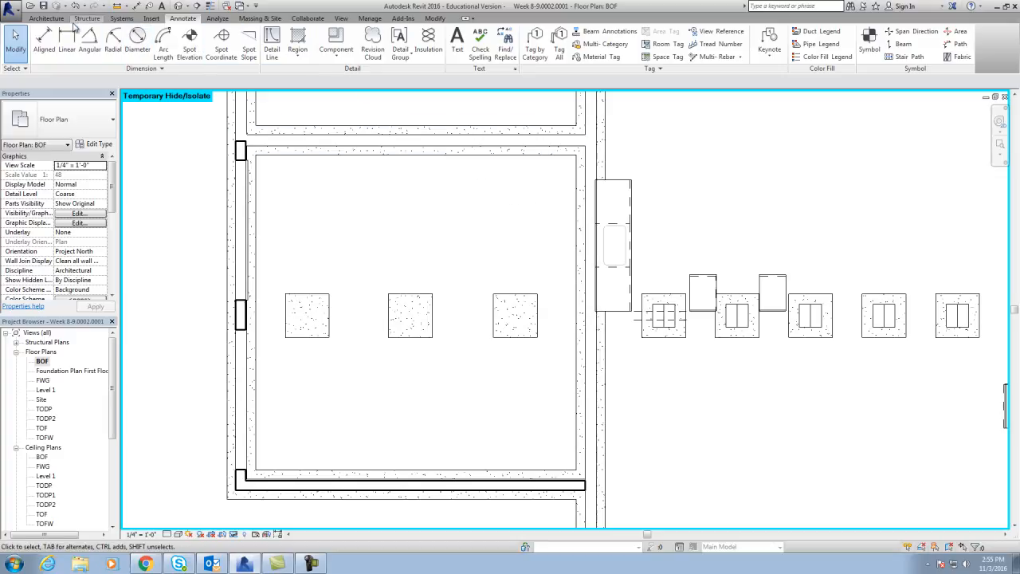
{"action": "left_click", "coordinate": [197, 6]}
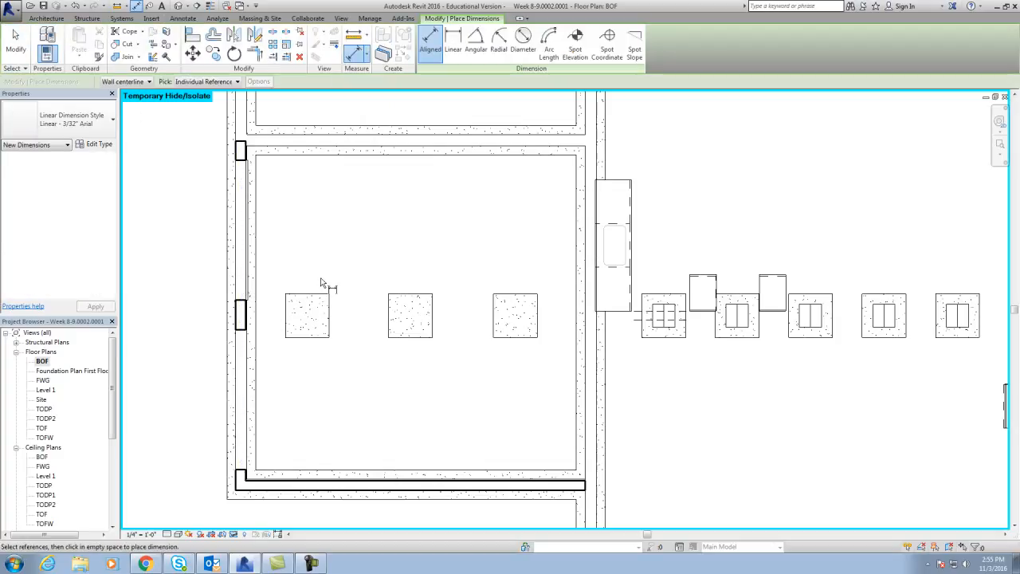
{"action": "left_click", "coordinate": [596, 311]}
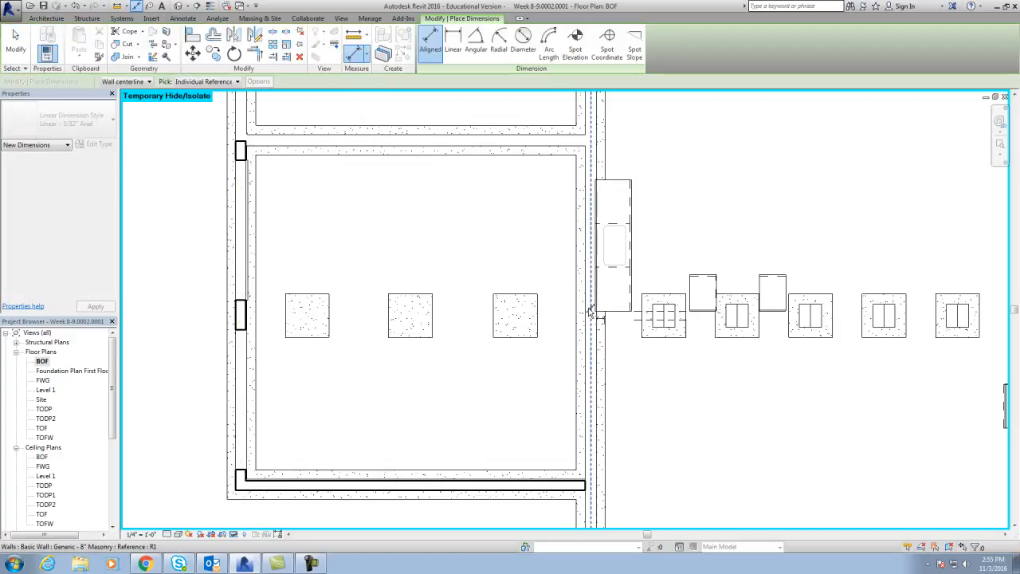
{"action": "left_click", "coordinate": [517, 320]}
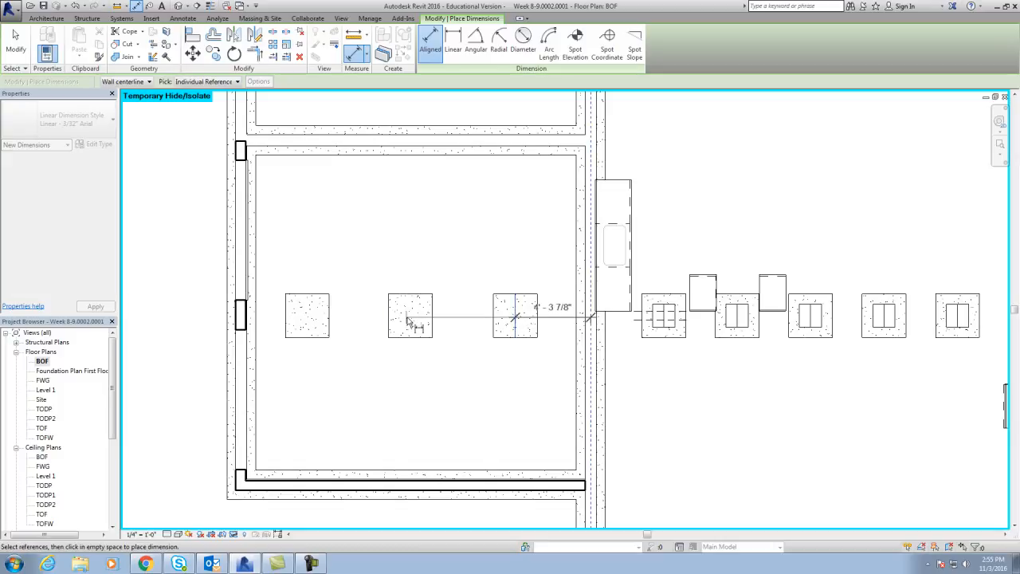
{"action": "left_click", "coordinate": [410, 322]}
{"action": "left_click", "coordinate": [308, 320]}
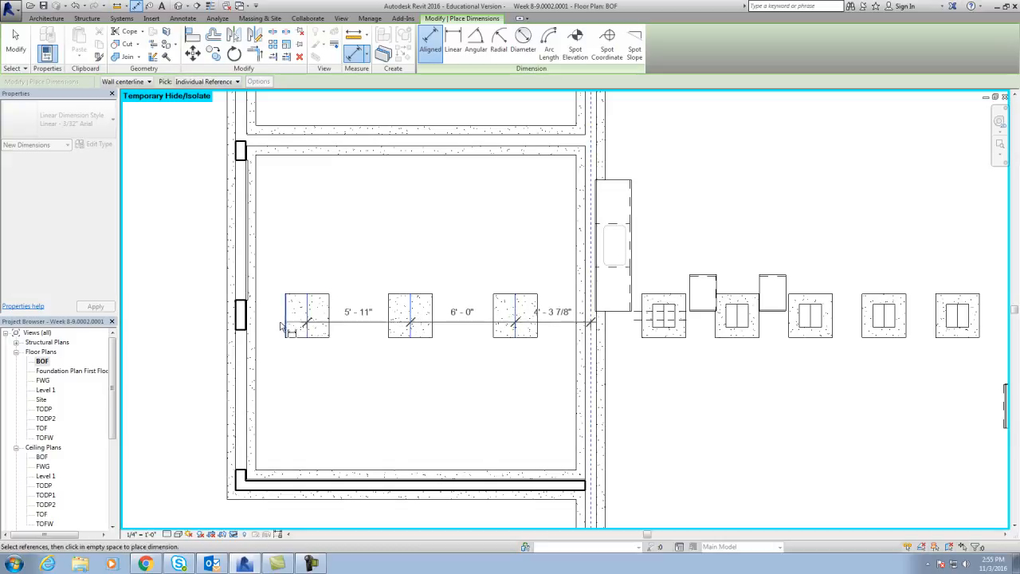
{"action": "left_click", "coordinate": [249, 344]}
{"action": "left_click", "coordinate": [326, 388]}
Step: Equalize the dimension string to space the three garage footings evenly, and delete it with its constraints removed
{"action": "left_click", "coordinate": [413, 344]}
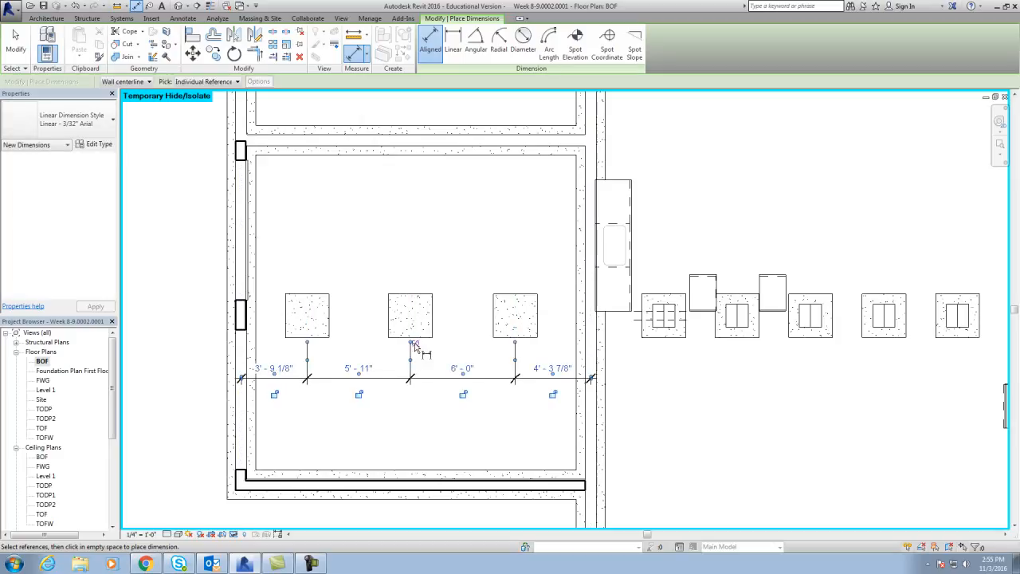
{"action": "key", "text": "Escape"}
{"action": "key", "text": "Escape"}
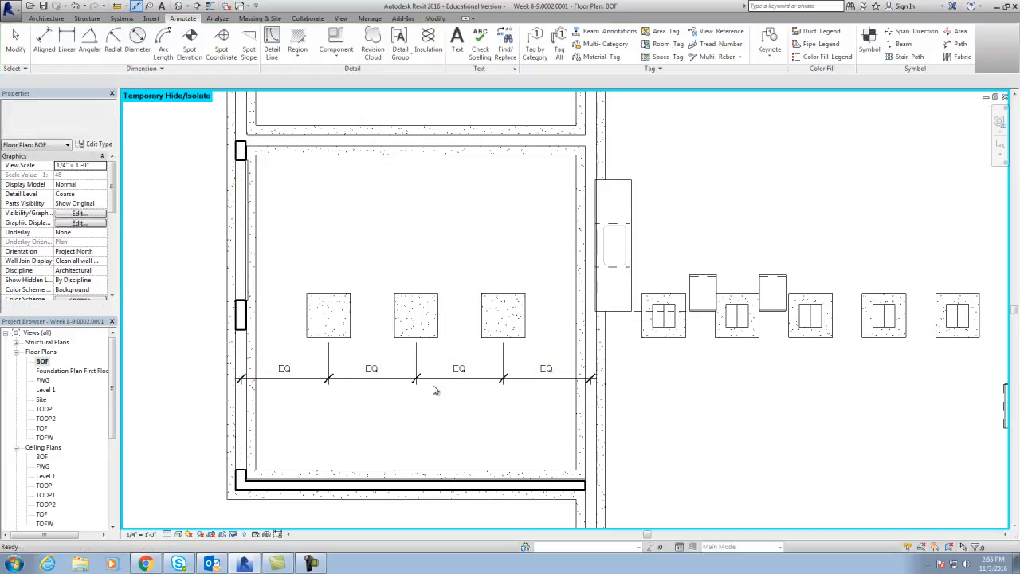
{"action": "left_click", "coordinate": [435, 381]}
{"action": "key", "text": "Delete"}
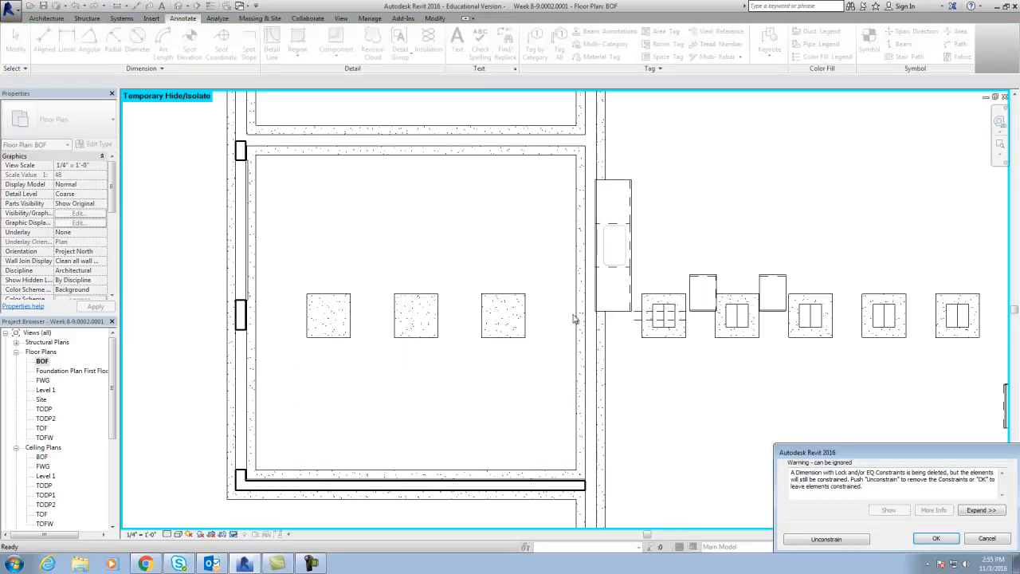
{"action": "left_click", "coordinate": [849, 544]}
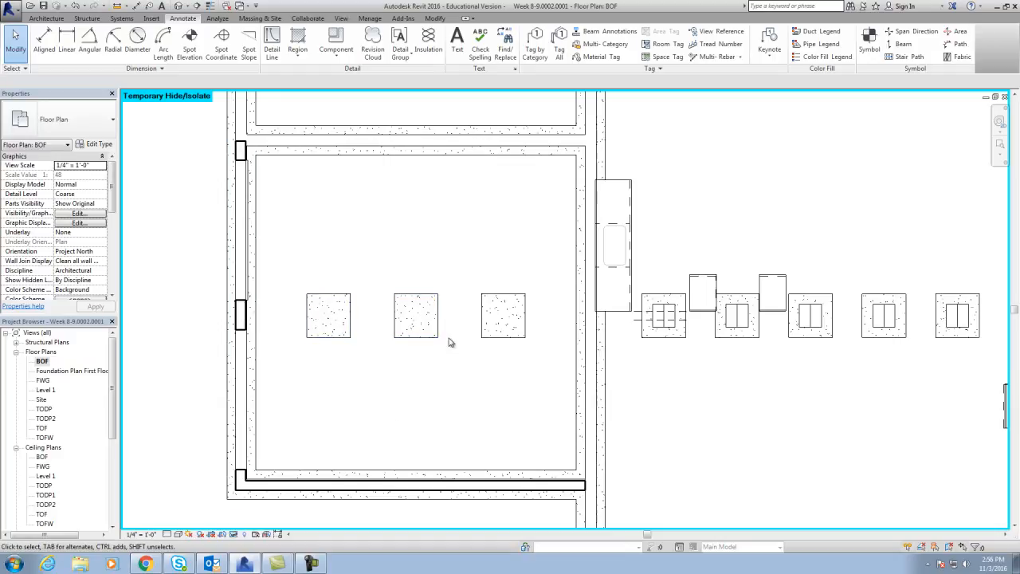
Step: Examine the three garage pad footings from below in the 3D view, comparing them with the footings under the piers
{"action": "scroll", "coordinate": [523, 419], "scroll_direction": "down", "scroll_amount": 2}
{"action": "middle_click_drag", "start_coordinate": [528, 421], "coordinate": [422, 390]}
{"action": "scroll", "coordinate": [415, 389], "scroll_direction": "down", "scroll_amount": 3}
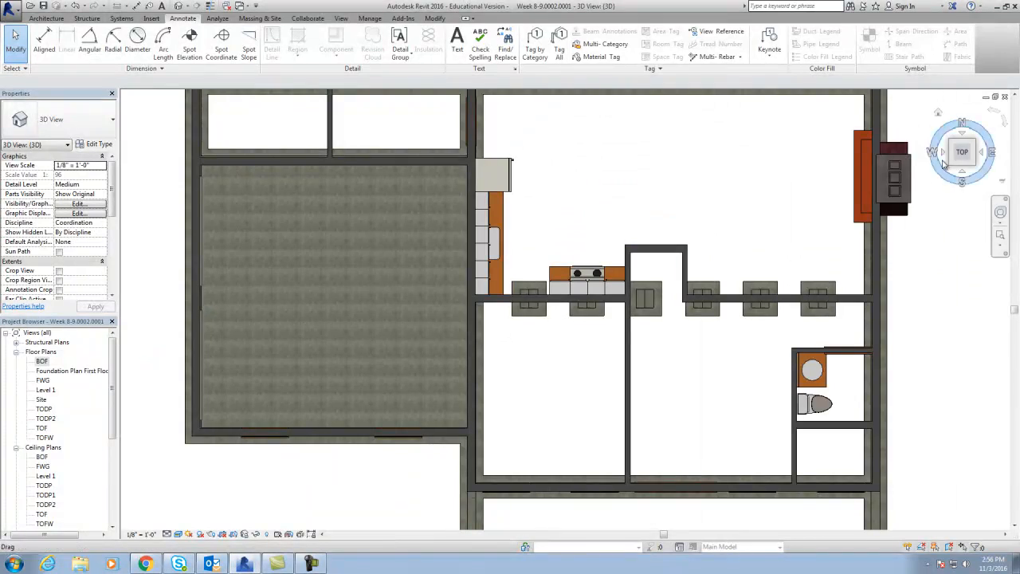
{"action": "left_click_drag", "start_coordinate": [963, 159], "coordinate": [963, 480]}
{"action": "scroll", "coordinate": [285, 460], "scroll_direction": "down", "scroll_amount": 2}
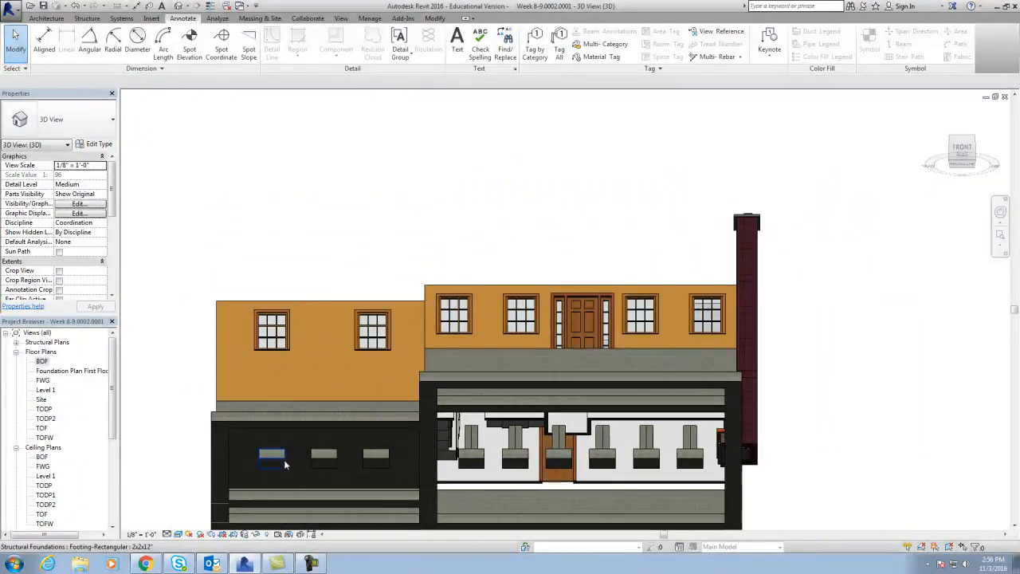
{"action": "scroll", "coordinate": [276, 460], "scroll_direction": "up", "scroll_amount": 5}
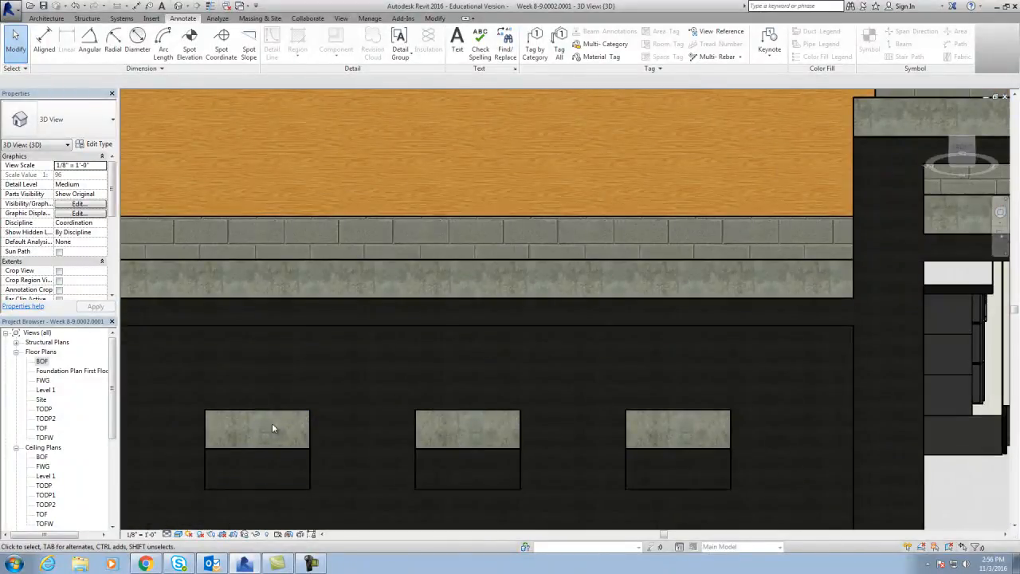
{"action": "scroll", "coordinate": [443, 423], "scroll_direction": "down", "scroll_amount": 4}
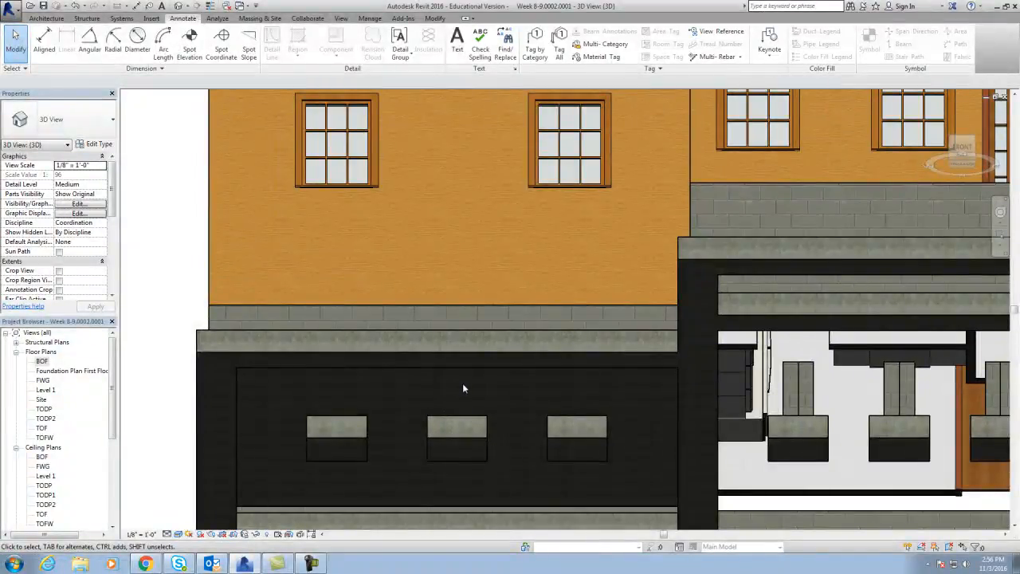
{"action": "scroll", "coordinate": [461, 389], "scroll_direction": "down", "scroll_amount": 3}
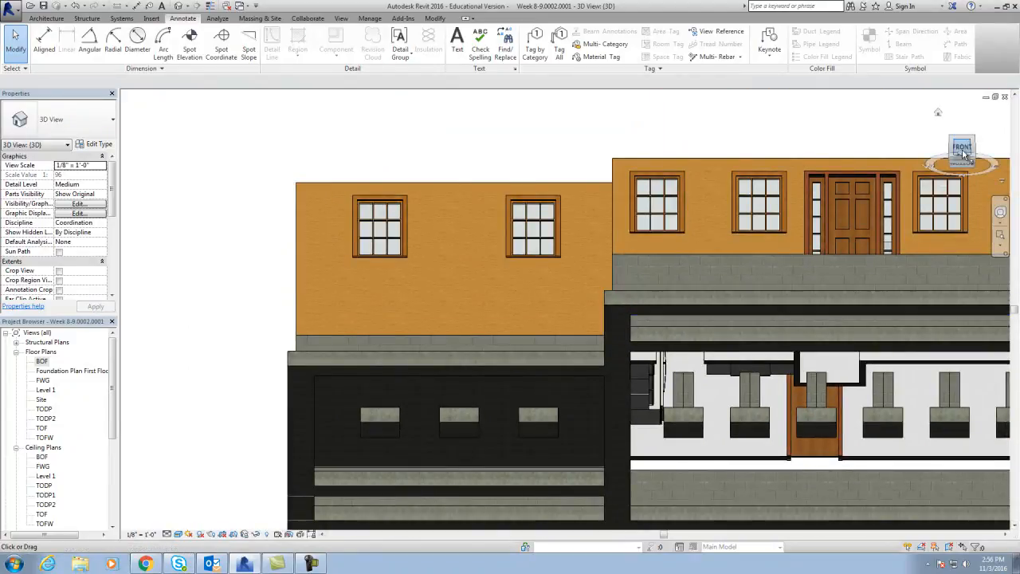
Step: View the model from the front and temporarily hide the garage's front 8" masonry foundation wall
{"action": "left_click", "coordinate": [963, 149]}
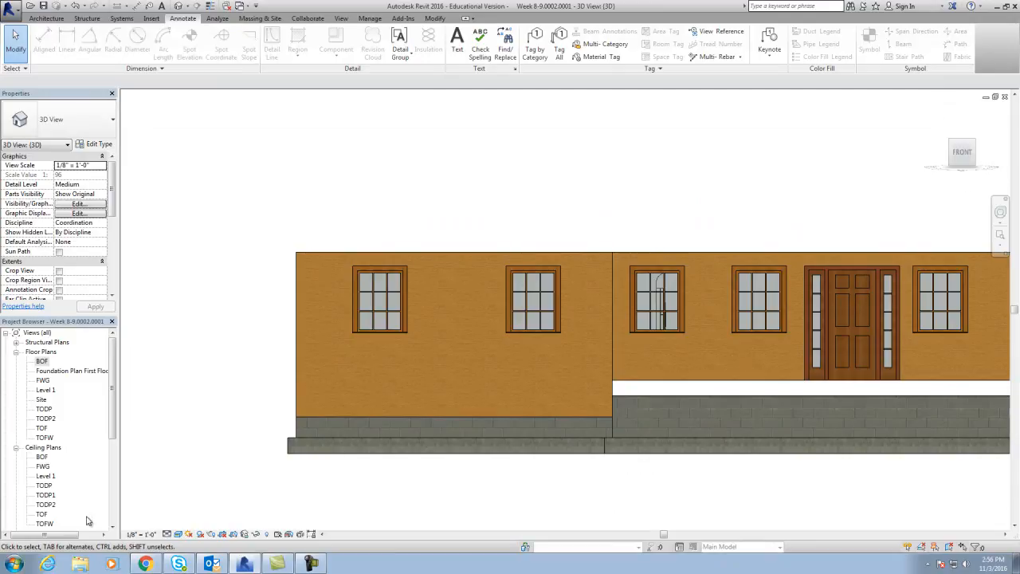
{"action": "left_click", "coordinate": [375, 421]}
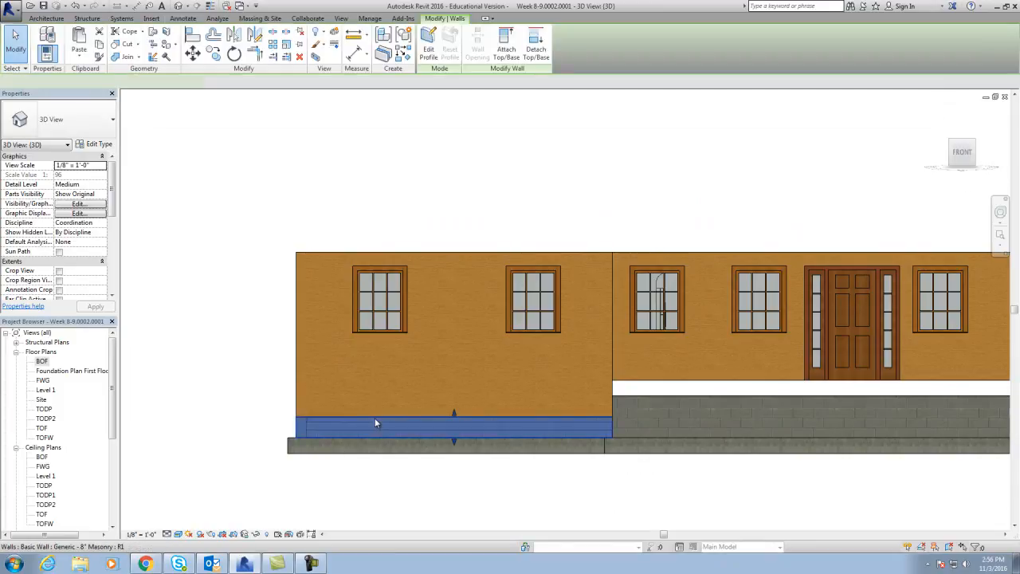
{"action": "left_click", "coordinate": [256, 535]}
{"action": "left_click", "coordinate": [281, 508]}
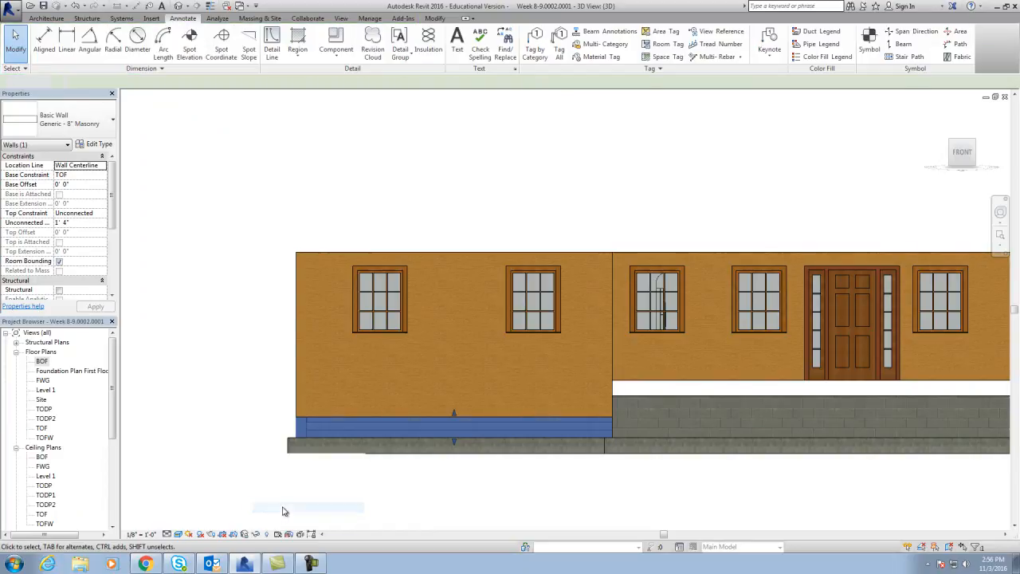
Step: Temporarily hide the bearing footing under the garage's front foundation wall
{"action": "scroll", "coordinate": [407, 481], "scroll_direction": "up", "scroll_amount": 1}
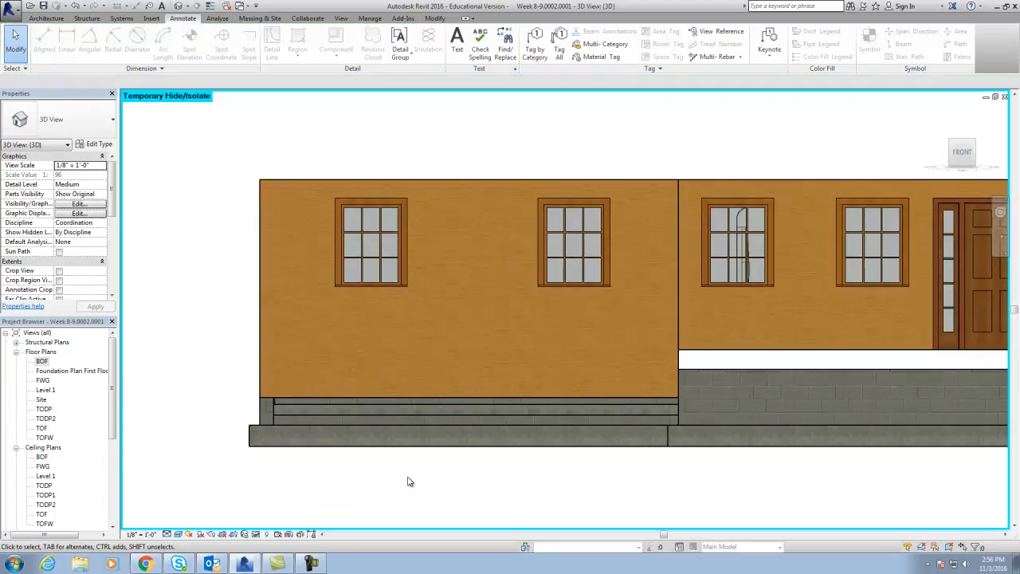
{"action": "left_click", "coordinate": [443, 440]}
{"action": "left_click", "coordinate": [256, 535]}
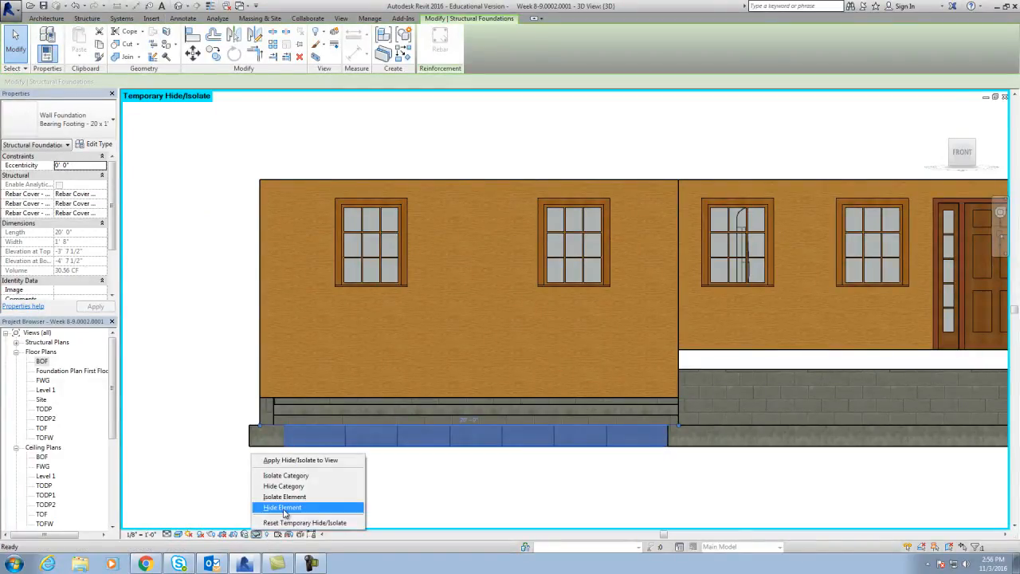
{"action": "left_click", "coordinate": [282, 507]}
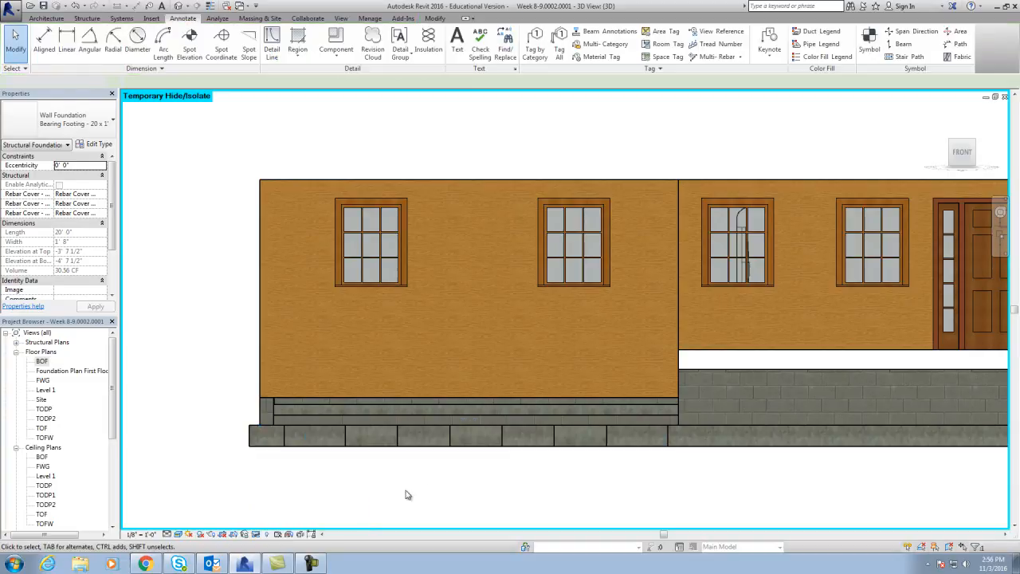
Step: Move the three garage pad footings straight up so their tops meet the underside of the garage slab
{"action": "left_click", "coordinate": [385, 447]}
{"action": "scroll", "coordinate": [384, 440], "scroll_direction": "up", "scroll_amount": 2}
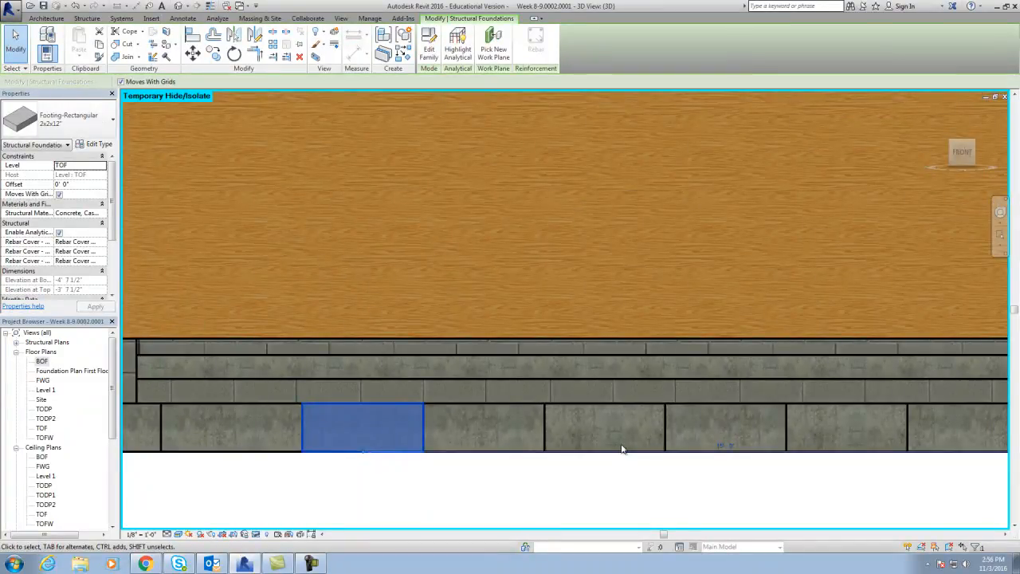
{"action": "left_click", "coordinate": [665, 428], "text": "ctrl"}
{"action": "left_click", "coordinate": [789, 429], "text": "ctrl"}
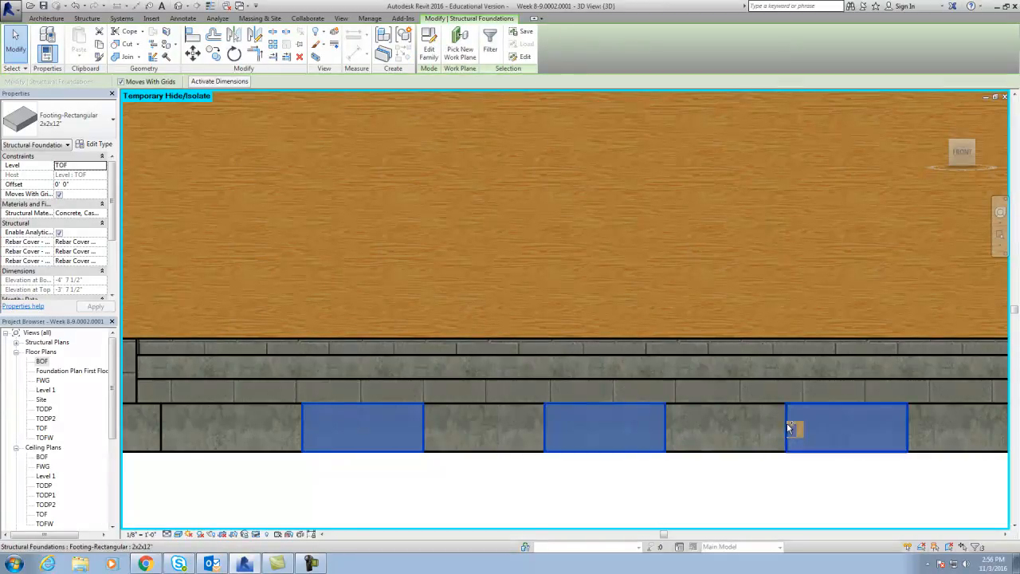
{"action": "left_click", "coordinate": [192, 53]}
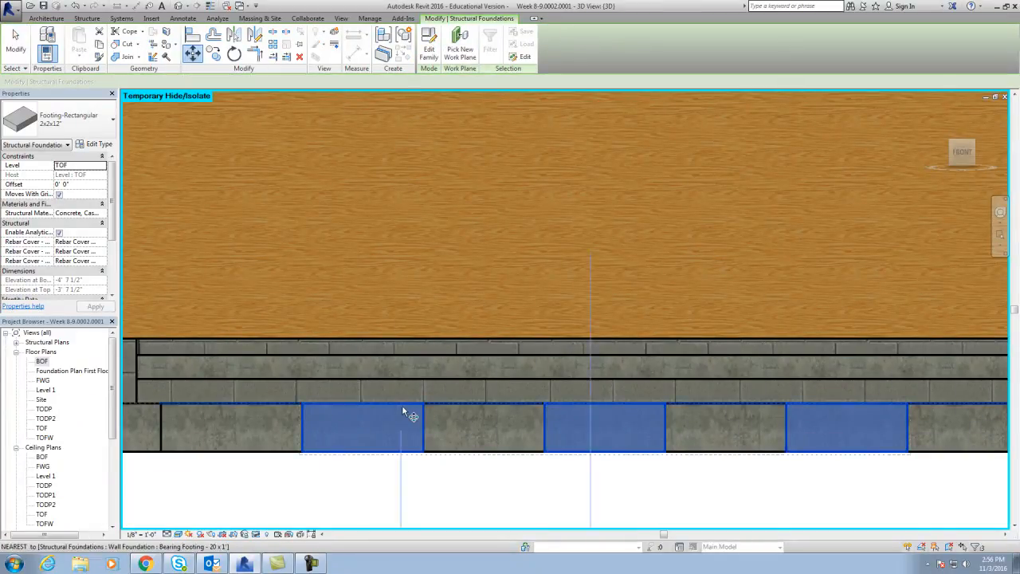
{"action": "left_click", "coordinate": [363, 401]}
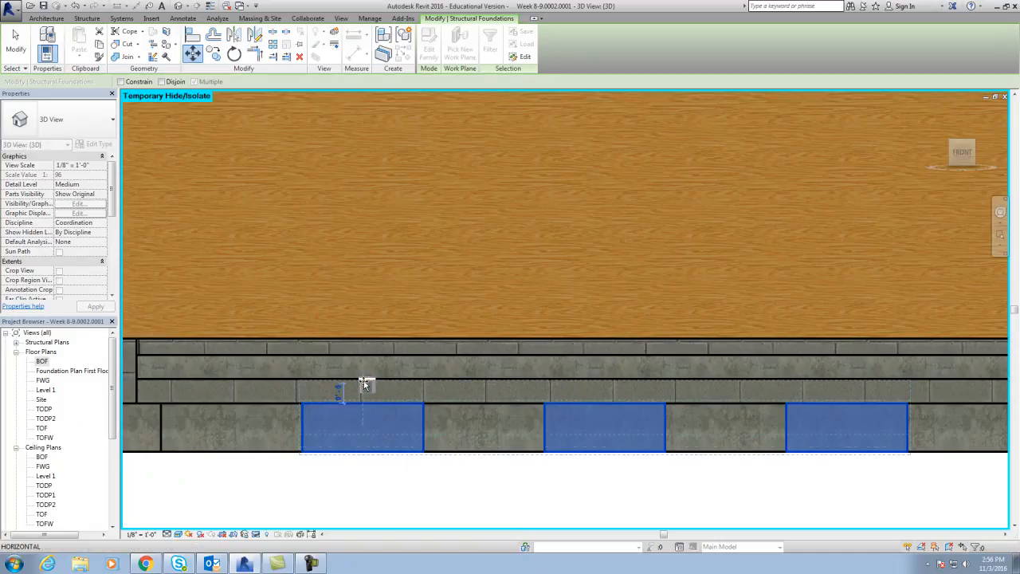
{"action": "left_click", "coordinate": [364, 381]}
{"action": "left_click", "coordinate": [425, 487]}
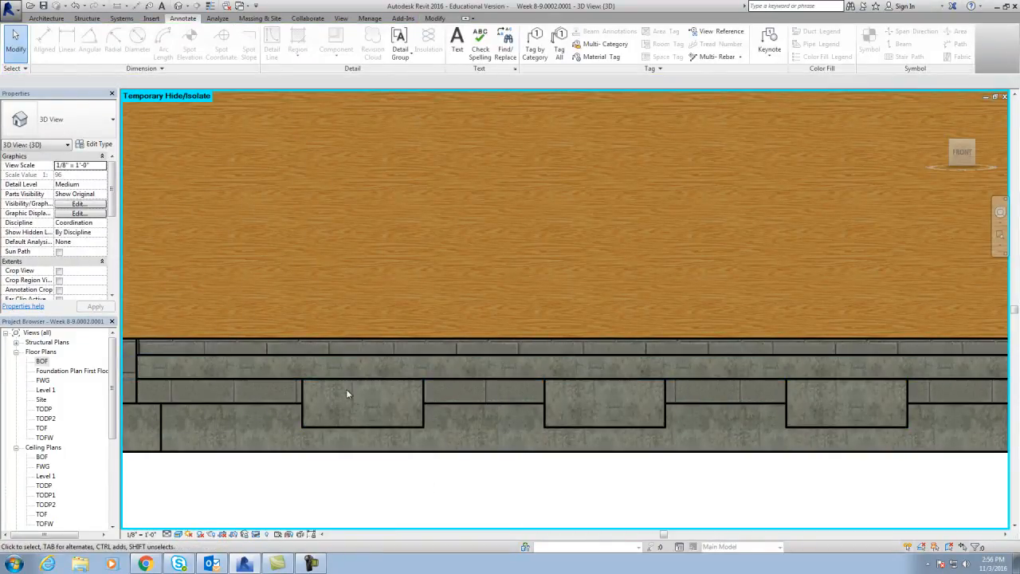
Step: Restore the temporarily hidden garage wall and footing, and allow the Outlook server settings request
{"action": "scroll", "coordinate": [408, 381], "scroll_direction": "down", "scroll_amount": 3}
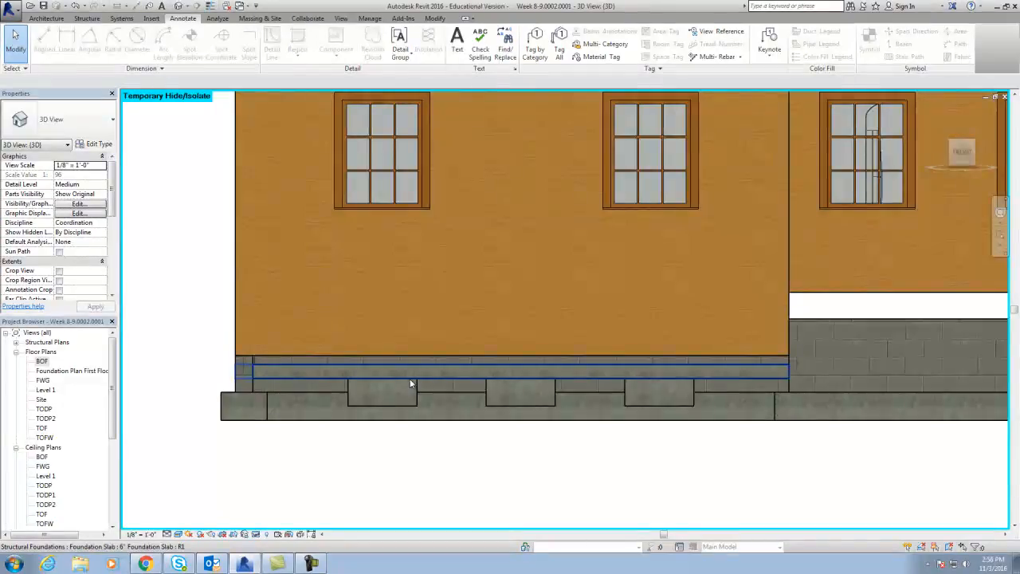
{"action": "left_click", "coordinate": [256, 533]}
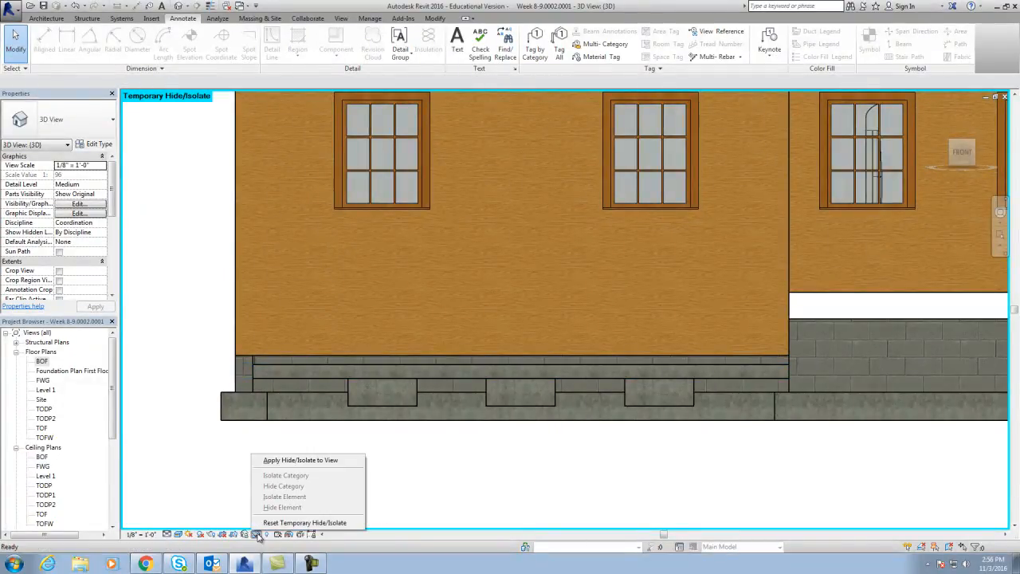
{"action": "left_click", "coordinate": [287, 522]}
{"action": "scroll", "coordinate": [489, 466], "scroll_direction": "down", "scroll_amount": 2}
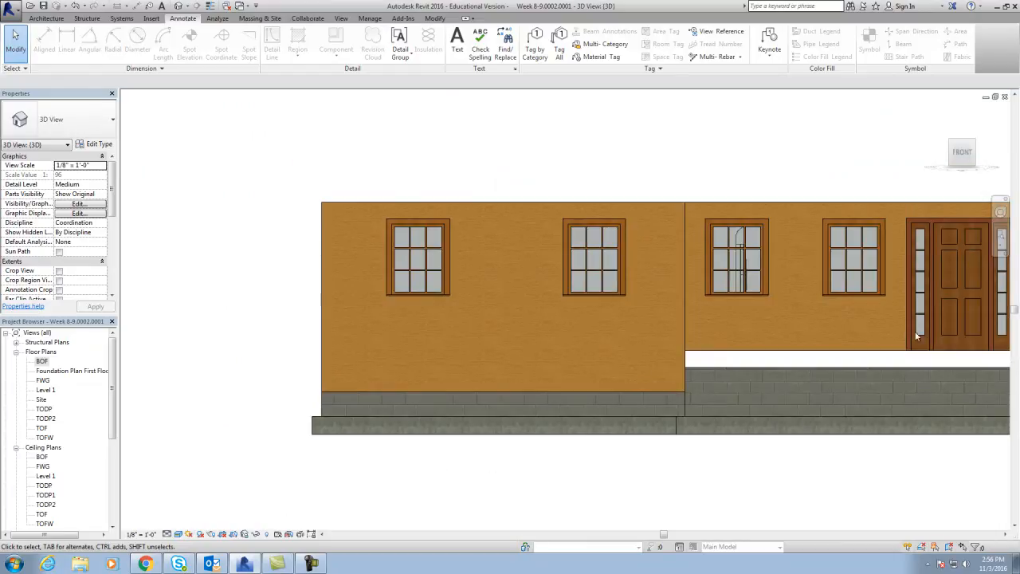
{"action": "left_click", "coordinate": [962, 157]}
{"action": "left_click", "coordinate": [545, 320]}
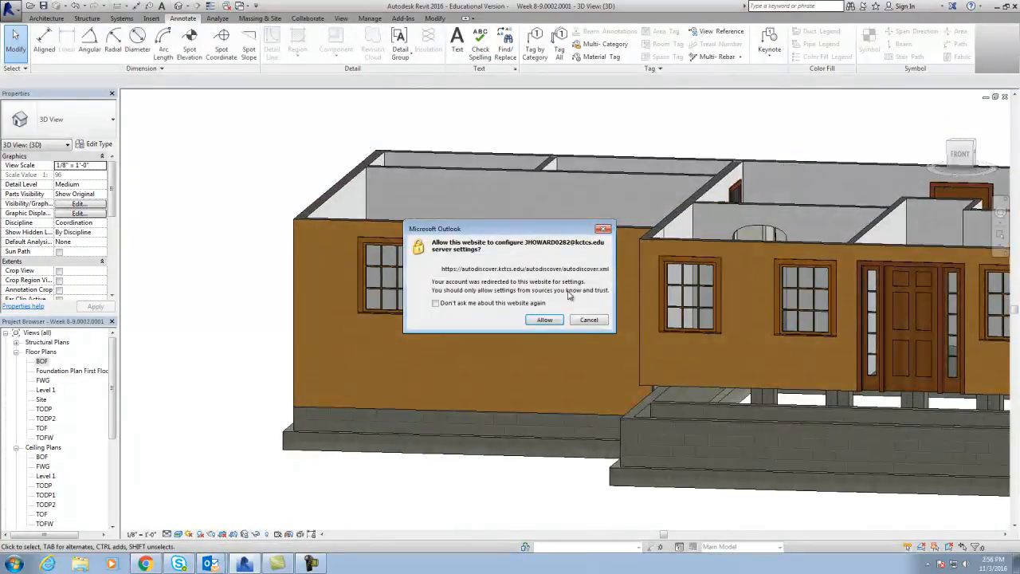
{"action": "scroll", "coordinate": [541, 460], "scroll_direction": "down", "scroll_amount": 2}
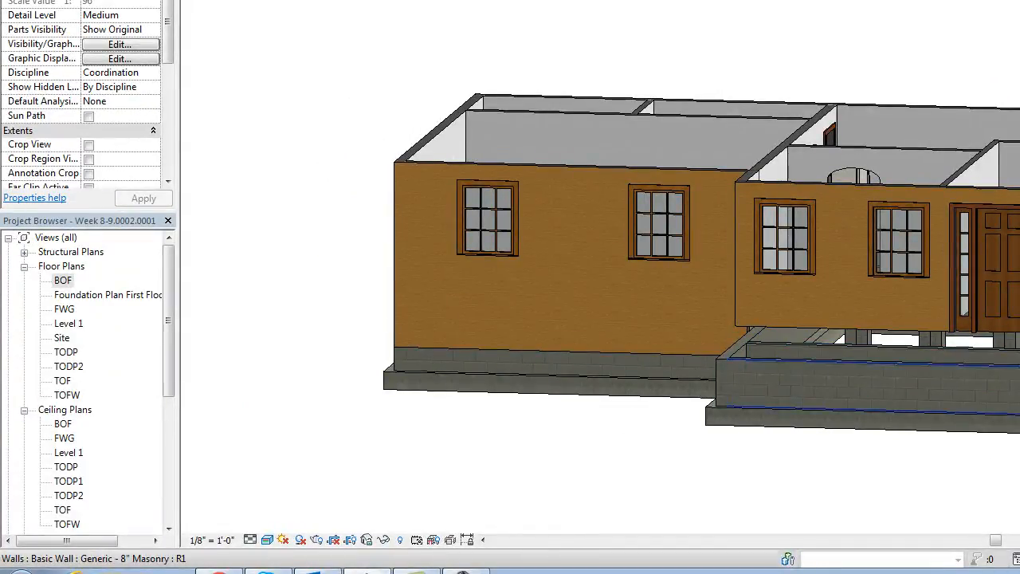
Step: Compare the Level 1 and TOFW floor plans around the garage, dining room and foyer
{"action": "double_click", "coordinate": [83, 326]}
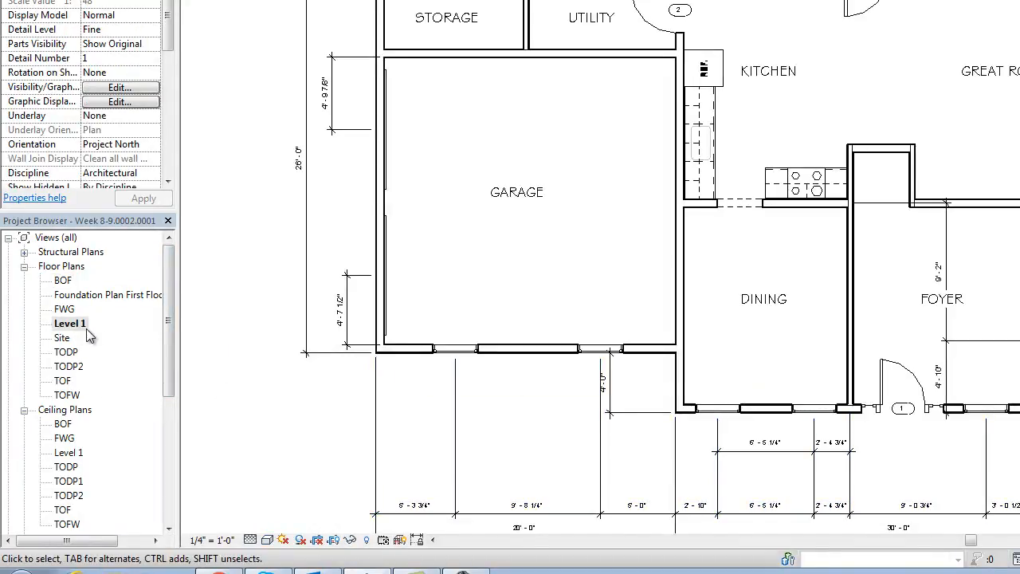
{"action": "middle_click_drag", "start_coordinate": [727, 436], "coordinate": [726, 379]}
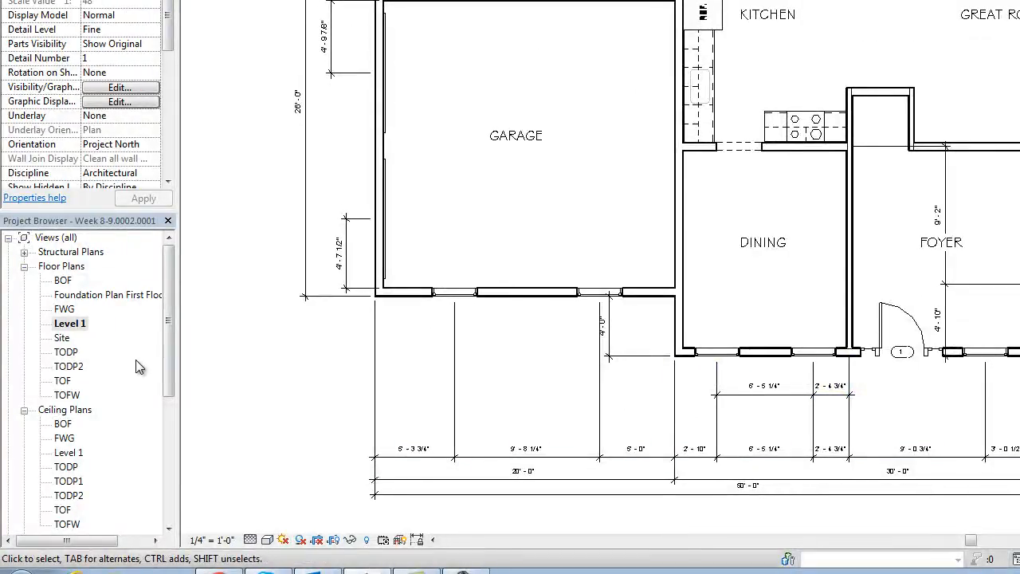
{"action": "double_click", "coordinate": [70, 395]}
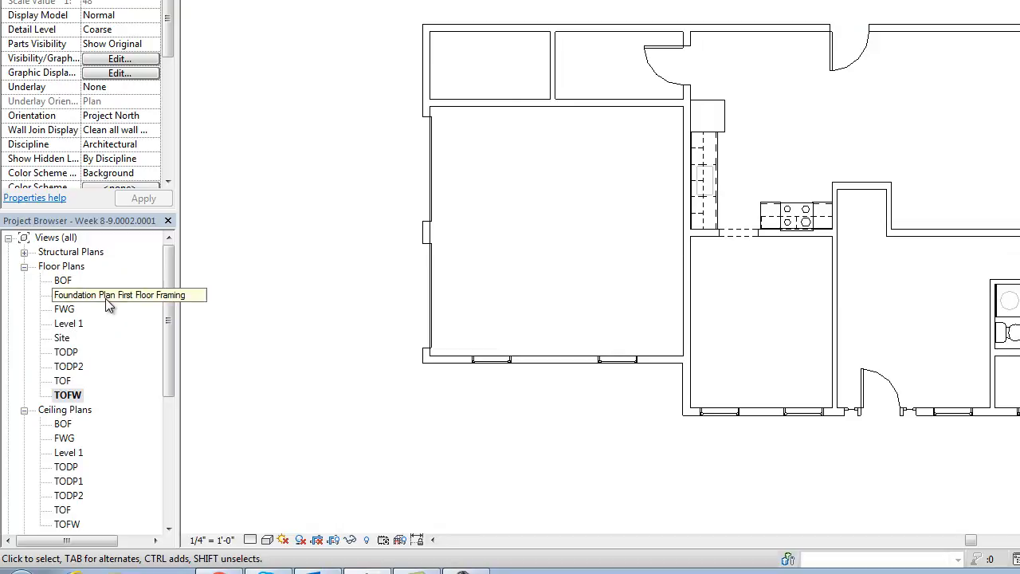
{"action": "double_click", "coordinate": [77, 324]}
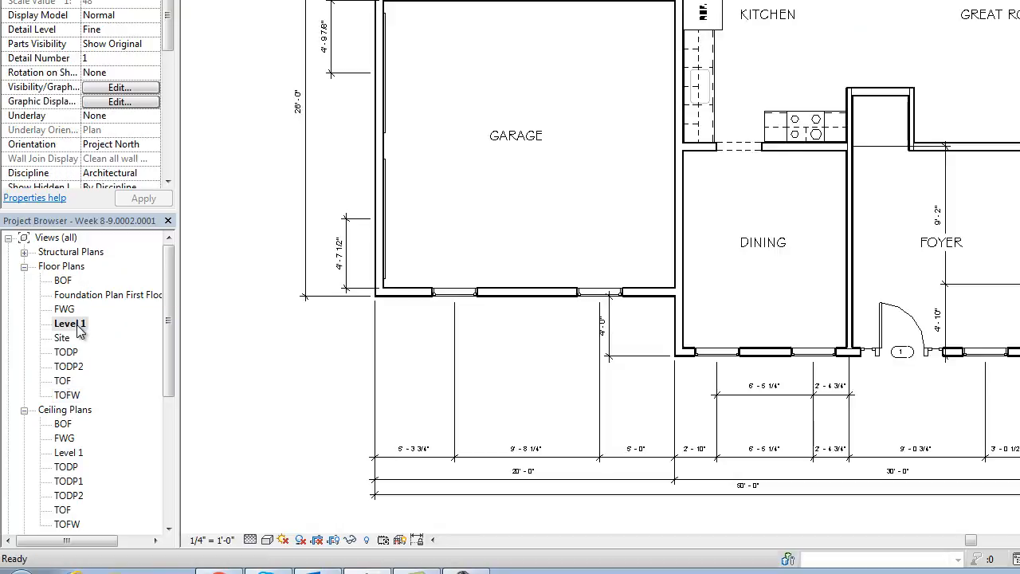
Step: Start a structural foundation slab boundary at the front porch in the TOF floor plan
{"action": "double_click", "coordinate": [63, 381]}
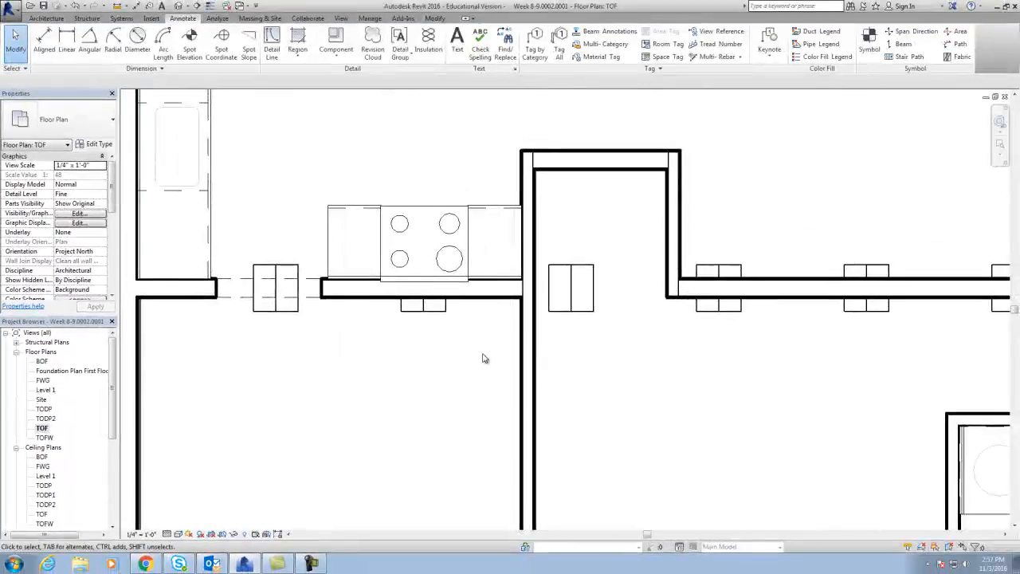
{"action": "scroll", "coordinate": [487, 350], "scroll_direction": "down", "scroll_amount": 4}
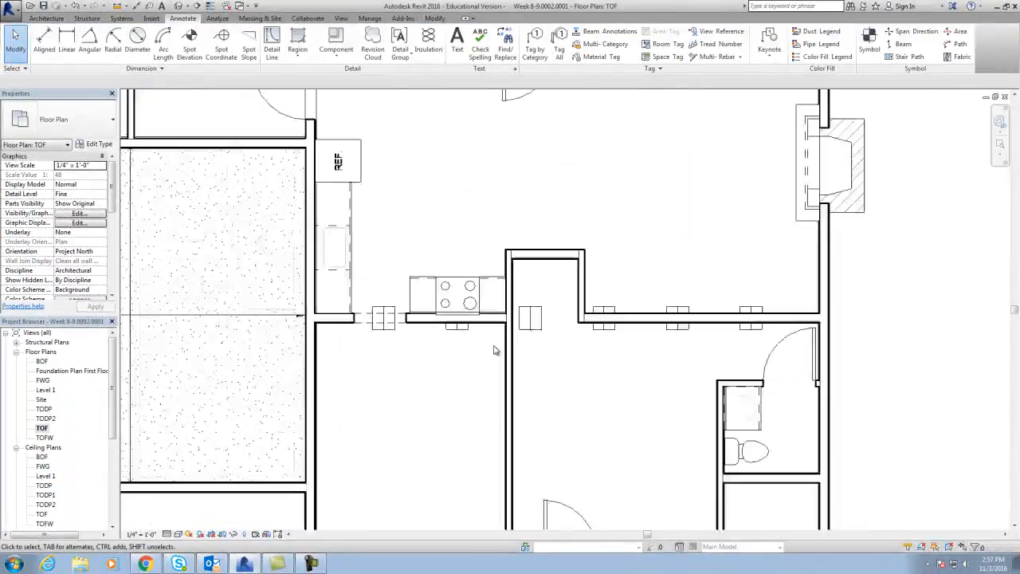
{"action": "middle_click_drag", "start_coordinate": [553, 400], "coordinate": [537, 262]}
{"action": "scroll", "coordinate": [414, 383], "scroll_direction": "up", "scroll_amount": 4}
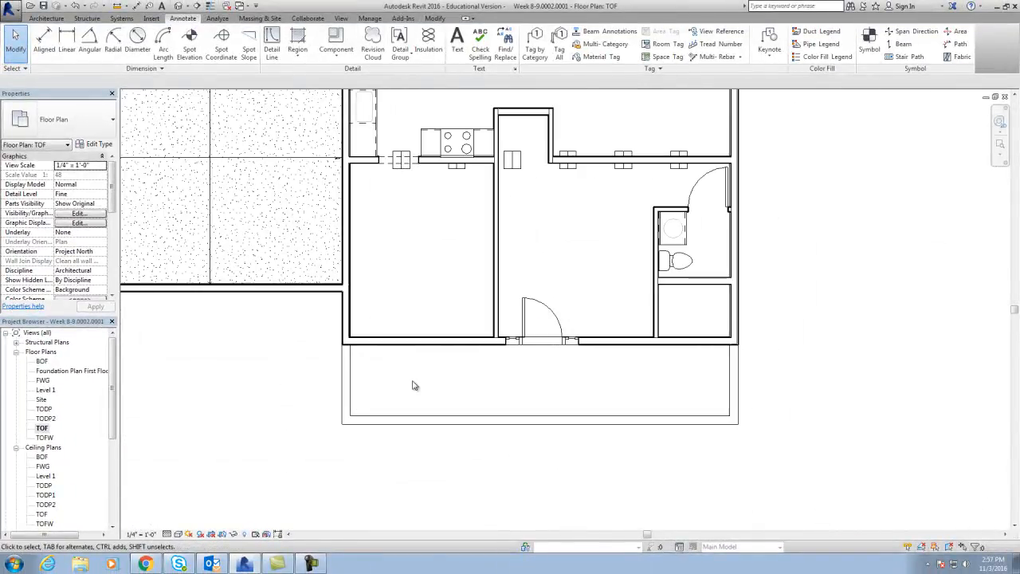
{"action": "middle_click_drag", "start_coordinate": [423, 388], "coordinate": [399, 360]}
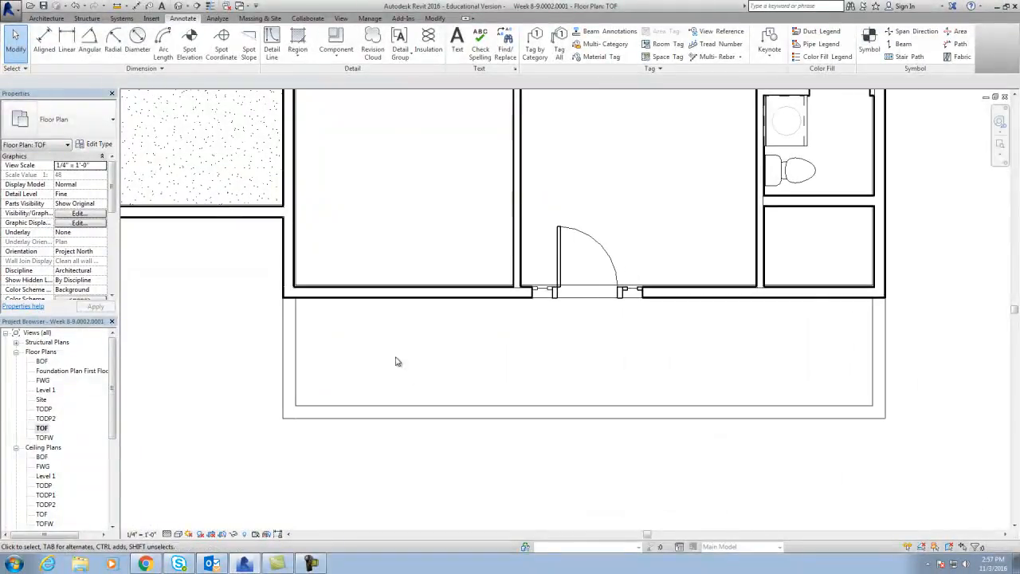
{"action": "left_click_drag", "start_coordinate": [112, 187], "coordinate": [130, 247]}
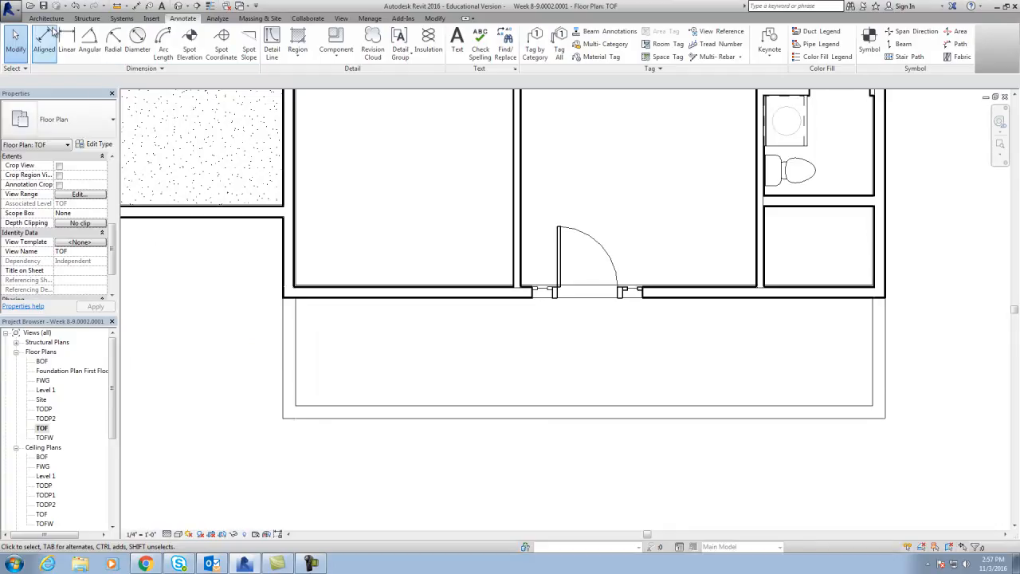
{"action": "left_click", "coordinate": [87, 18]}
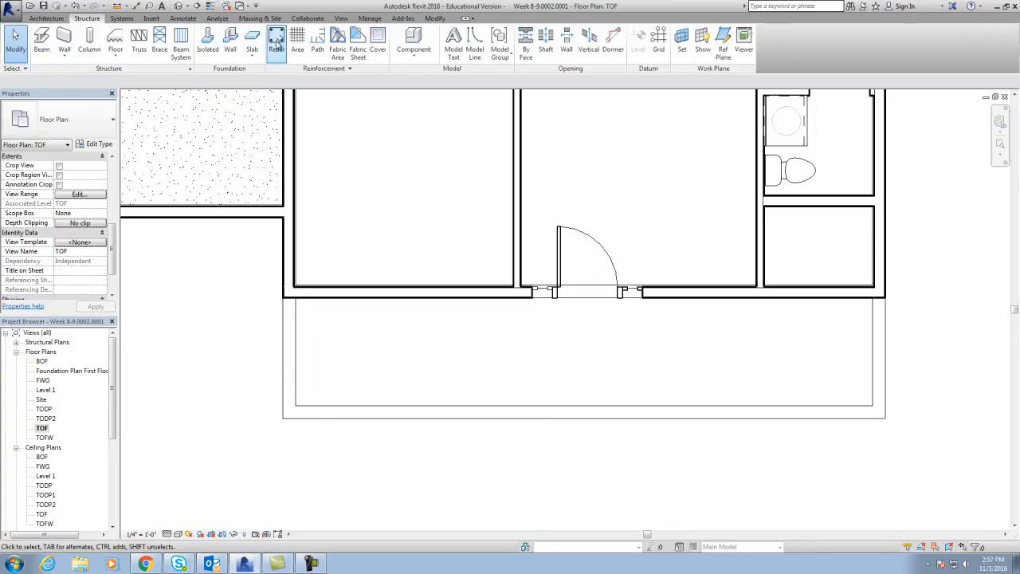
{"action": "left_click", "coordinate": [251, 46]}
{"action": "left_click", "coordinate": [287, 74]}
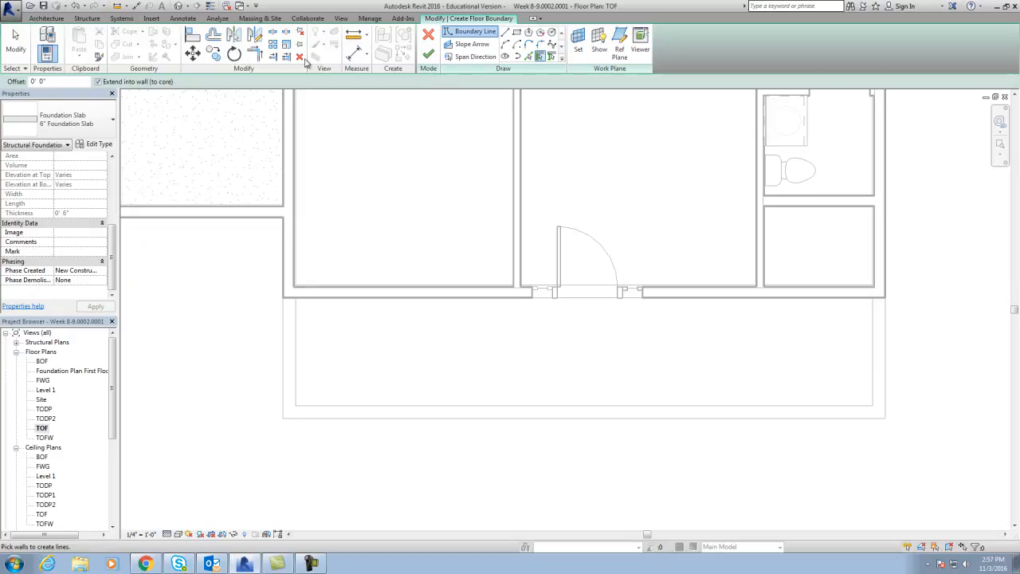
Step: Set the structure layer thickness of the 6" Foundation Slab type to 3.5" and apply it
{"action": "left_click", "coordinate": [98, 144]}
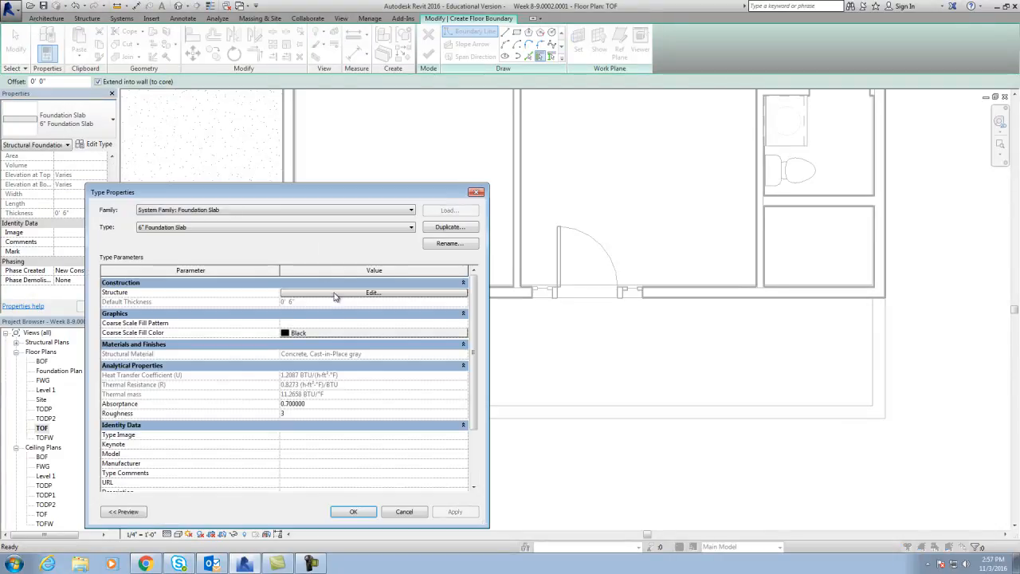
{"action": "left_click", "coordinate": [368, 294]}
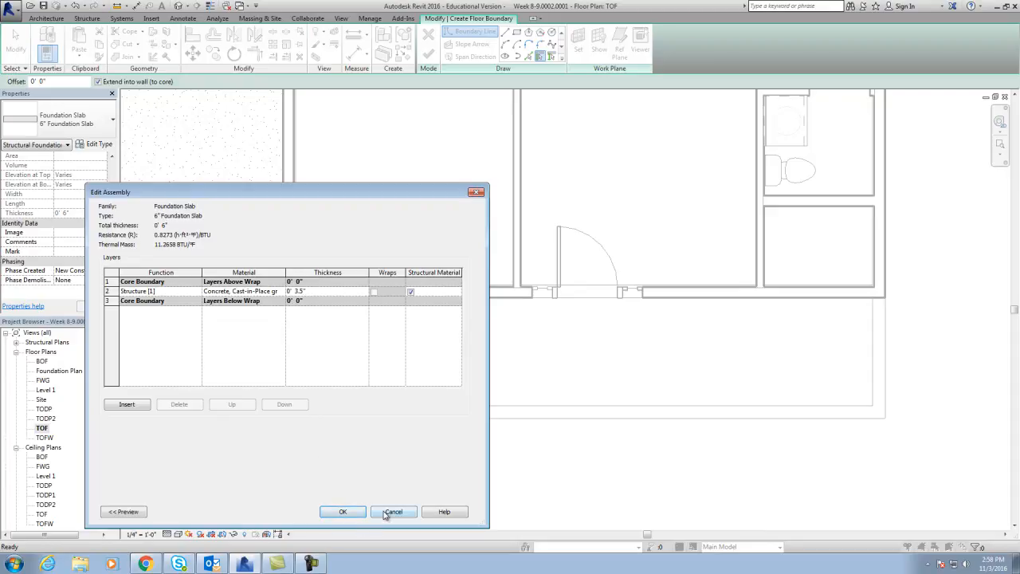
{"action": "left_click", "coordinate": [352, 512]}
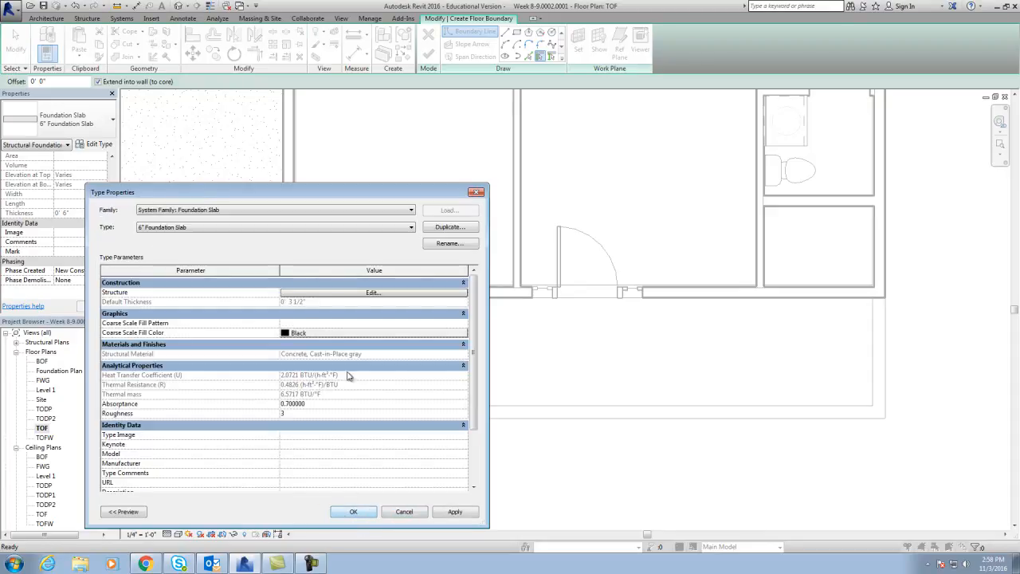
{"action": "left_click", "coordinate": [463, 514]}
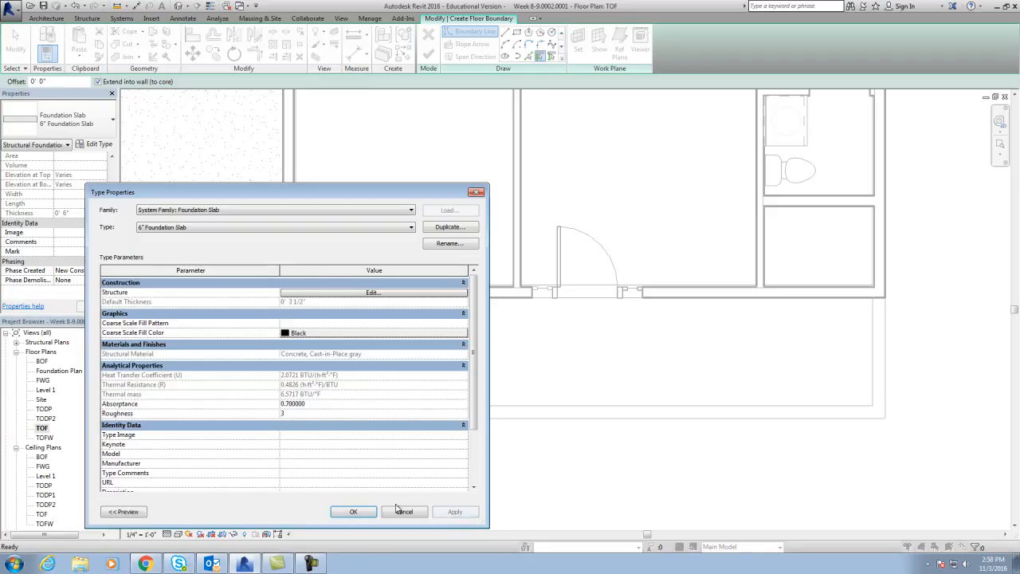
{"action": "left_click", "coordinate": [356, 512]}
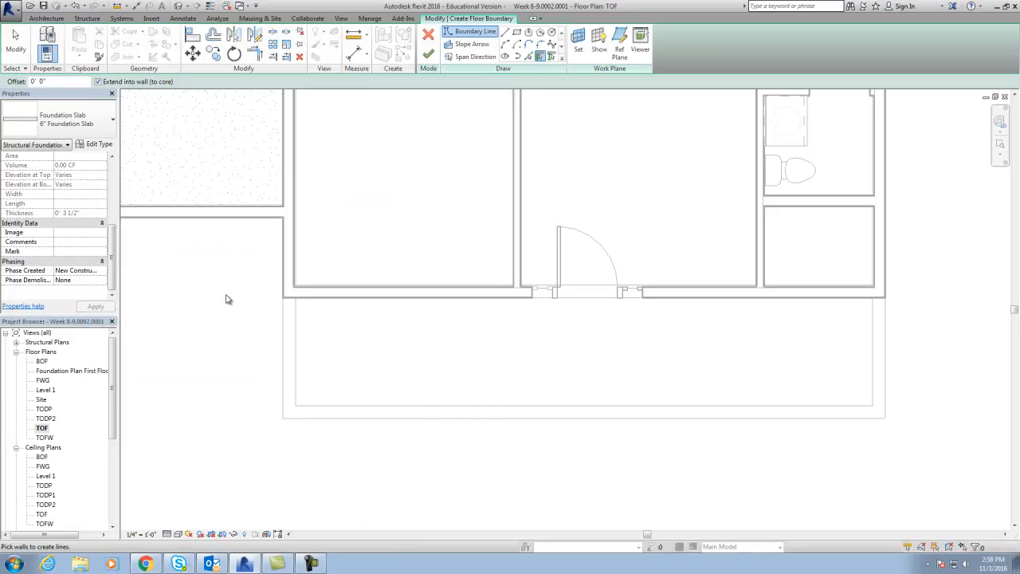
Step: Set the structure layer thickness of the 6" Foundation Slab type back to 6" and apply it
{"action": "left_click", "coordinate": [99, 145]}
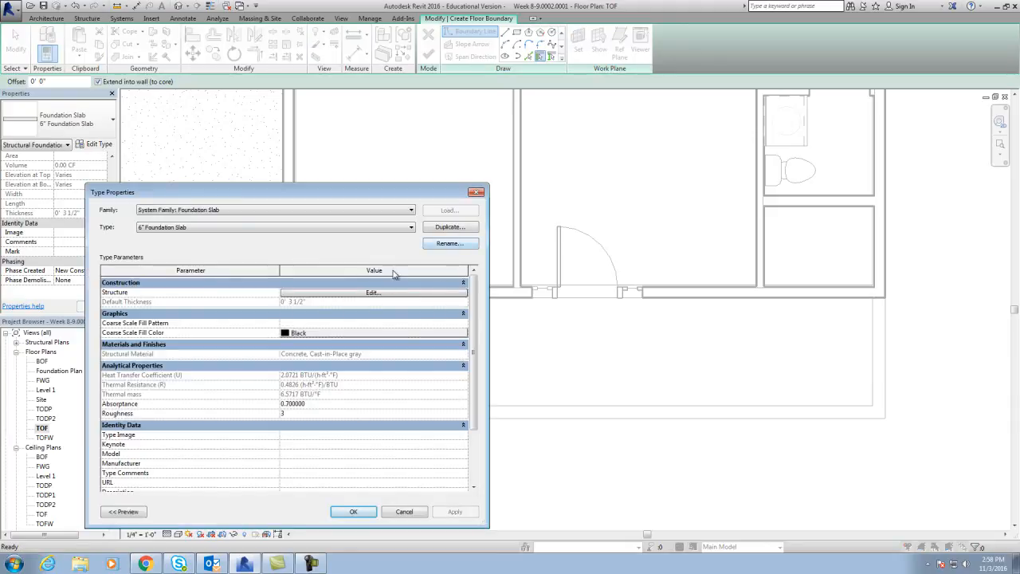
{"action": "left_click", "coordinate": [383, 294]}
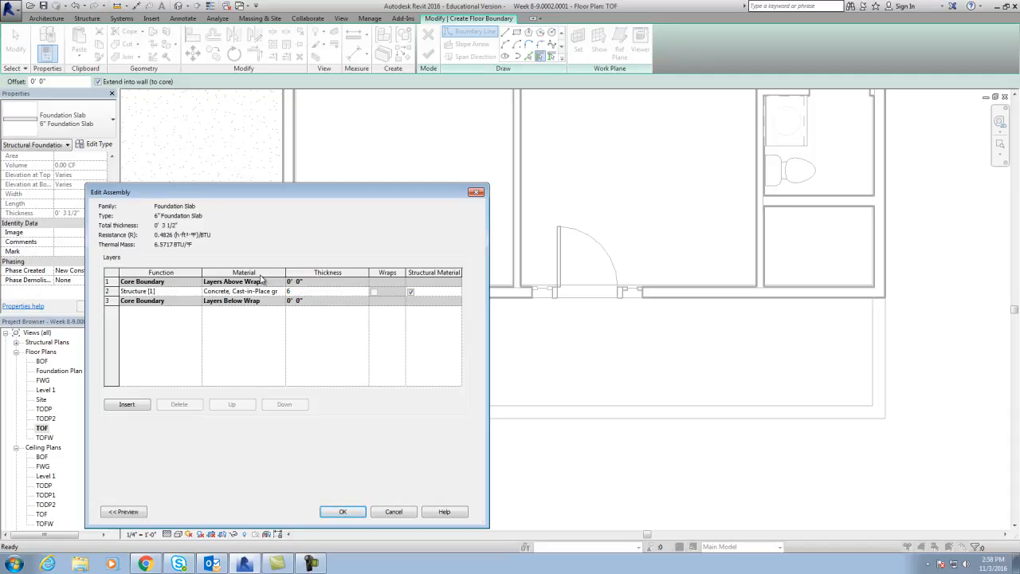
{"action": "left_click", "coordinate": [344, 512]}
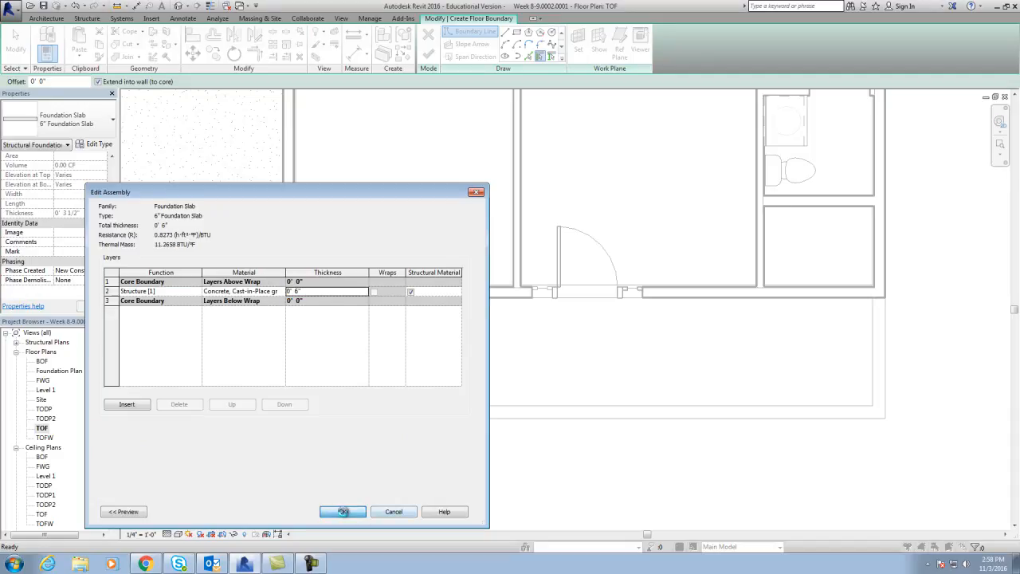
{"action": "left_click", "coordinate": [455, 513]}
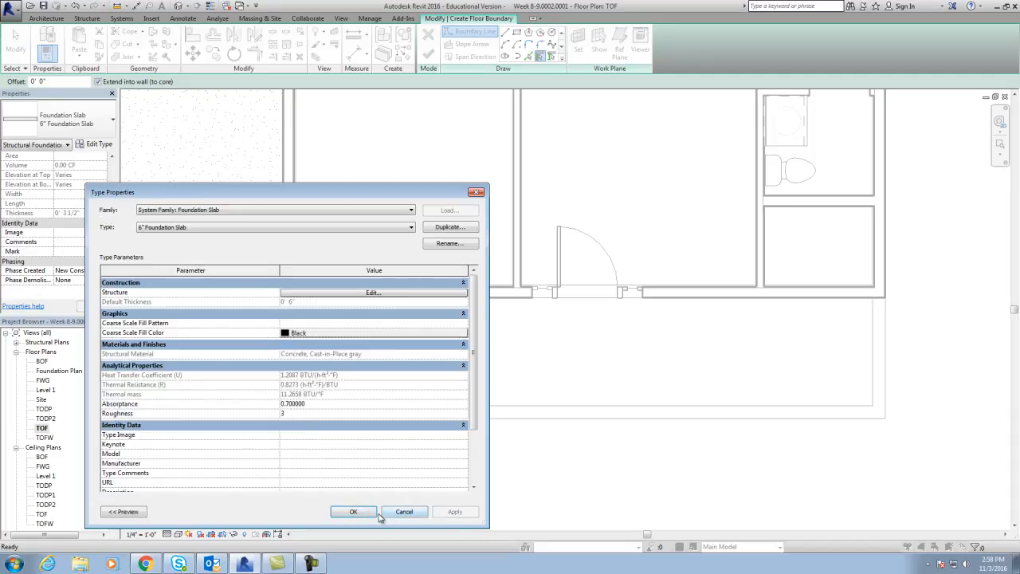
{"action": "left_click", "coordinate": [354, 512]}
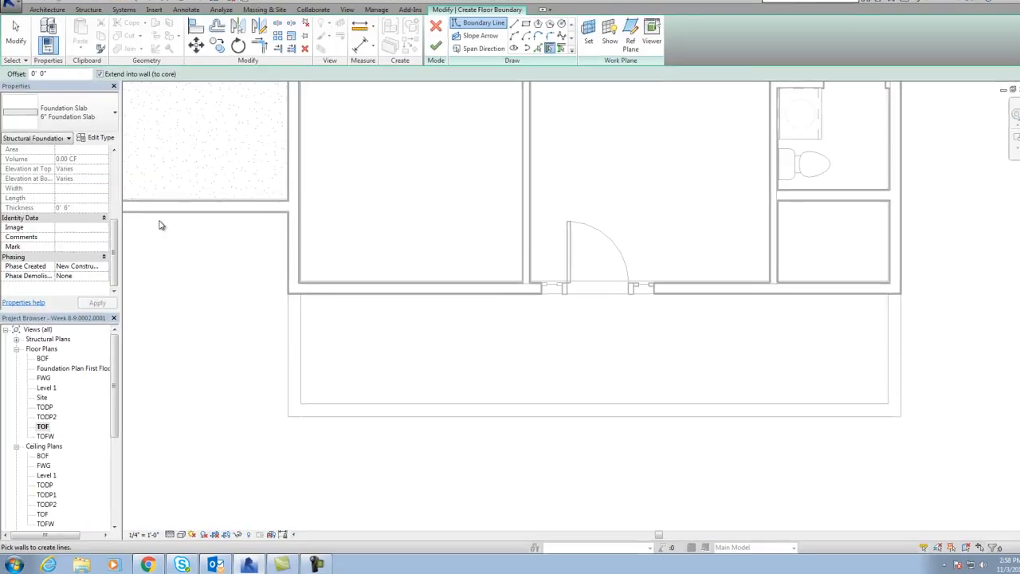
Step: Duplicate the 6" Foundation Slab type and name the new type 4"
{"action": "middle_click_drag", "start_coordinate": [200, 280], "coordinate": [256, 283]}
{"action": "left_click", "coordinate": [96, 138]}
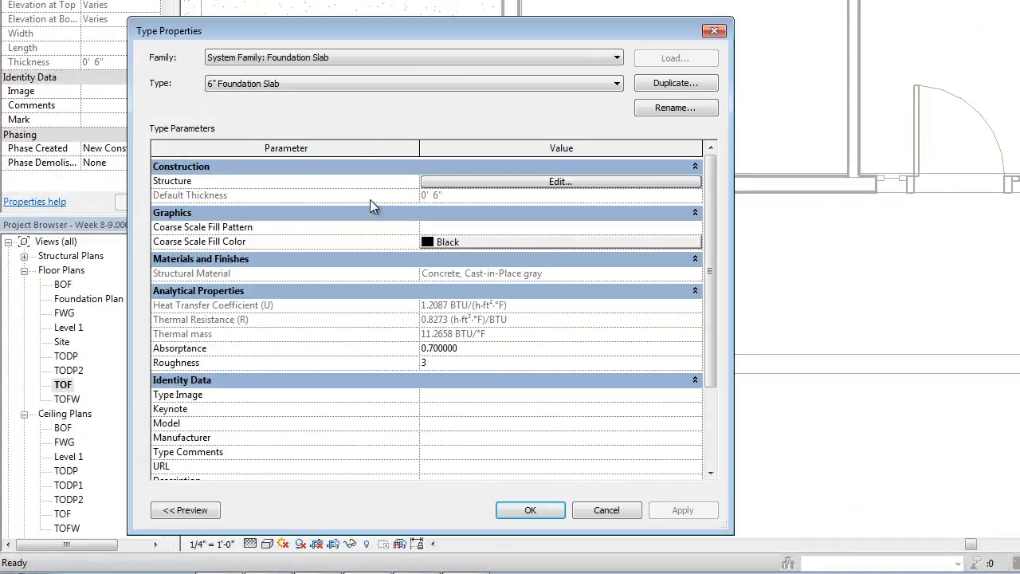
{"action": "left_click", "coordinate": [684, 83]}
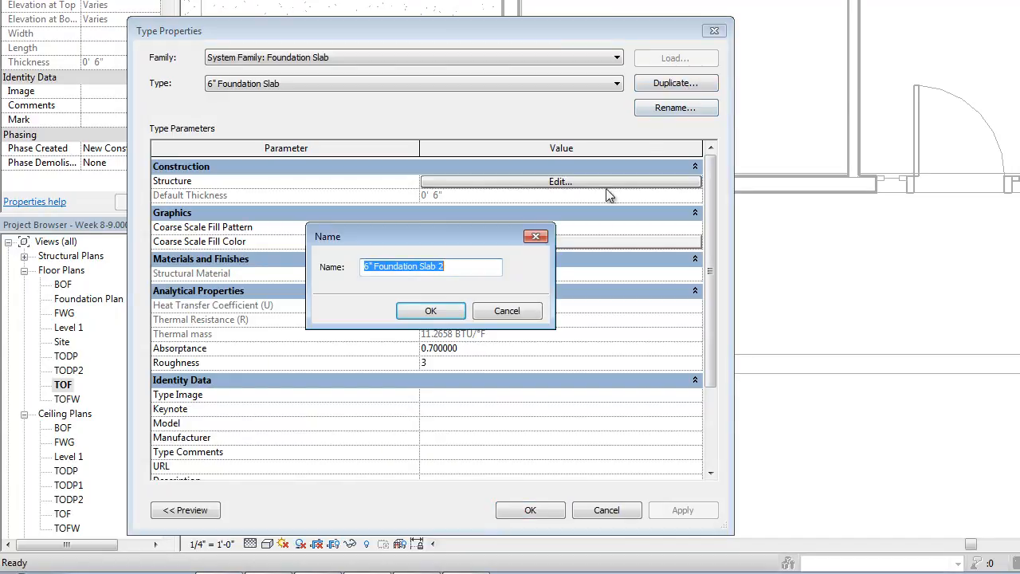
{"action": "type", "text": "4"}
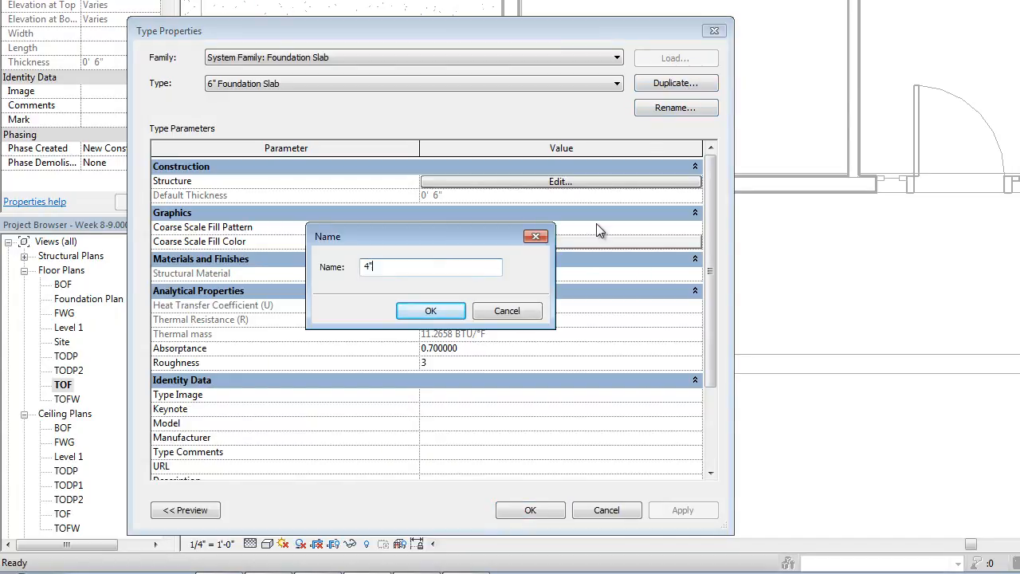
{"action": "type", "text": "\""}
{"action": "left_click", "coordinate": [431, 311]}
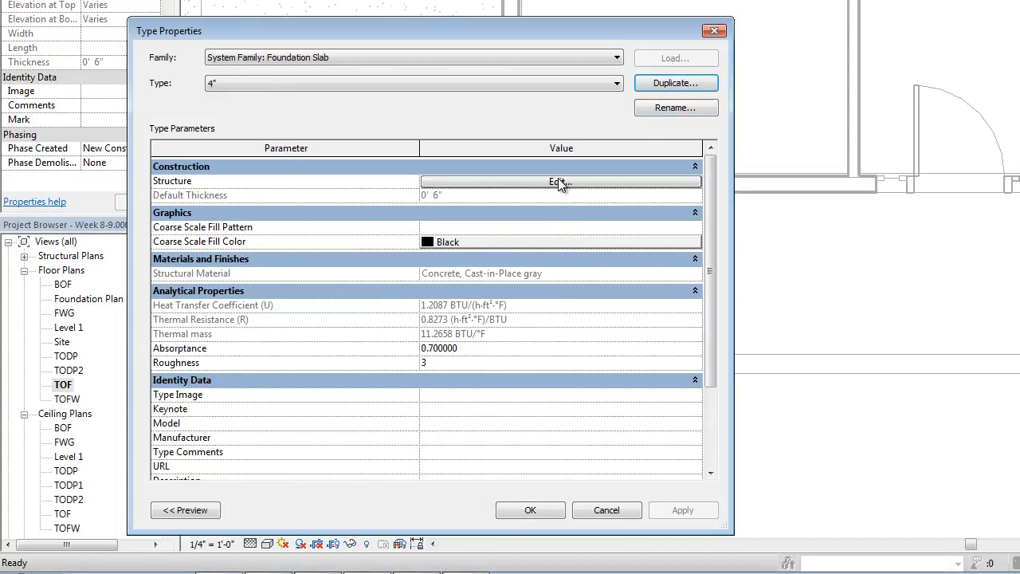
Step: Set the 4" slab type's structure layer thickness to 3.5" and apply the type to the porch slab
{"action": "left_click", "coordinate": [558, 181]}
{"action": "left_click", "coordinate": [447, 180]}
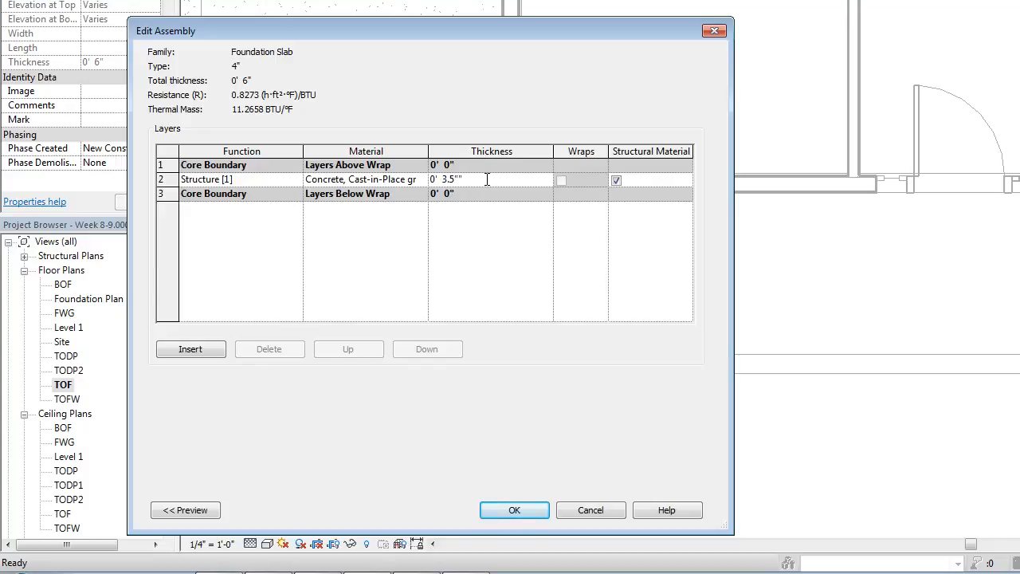
{"action": "left_click", "coordinate": [515, 511]}
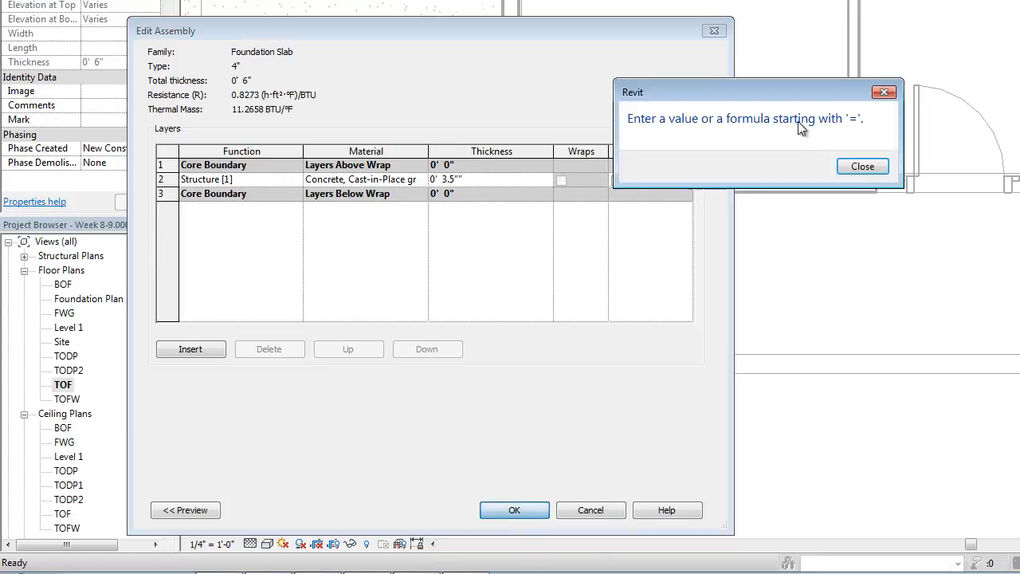
{"action": "left_click", "coordinate": [862, 169]}
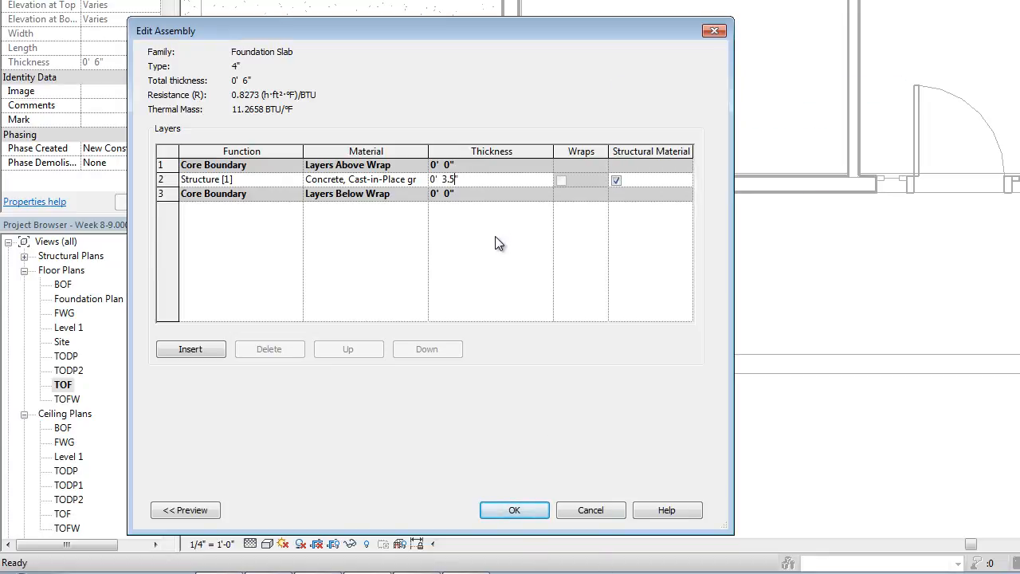
{"action": "left_click", "coordinate": [512, 507]}
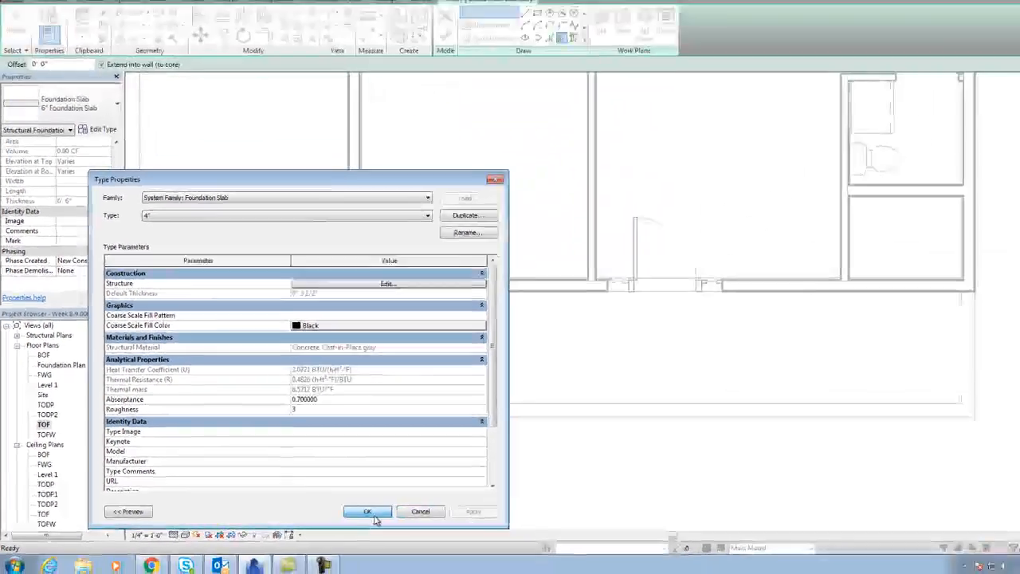
{"action": "left_click", "coordinate": [542, 508]}
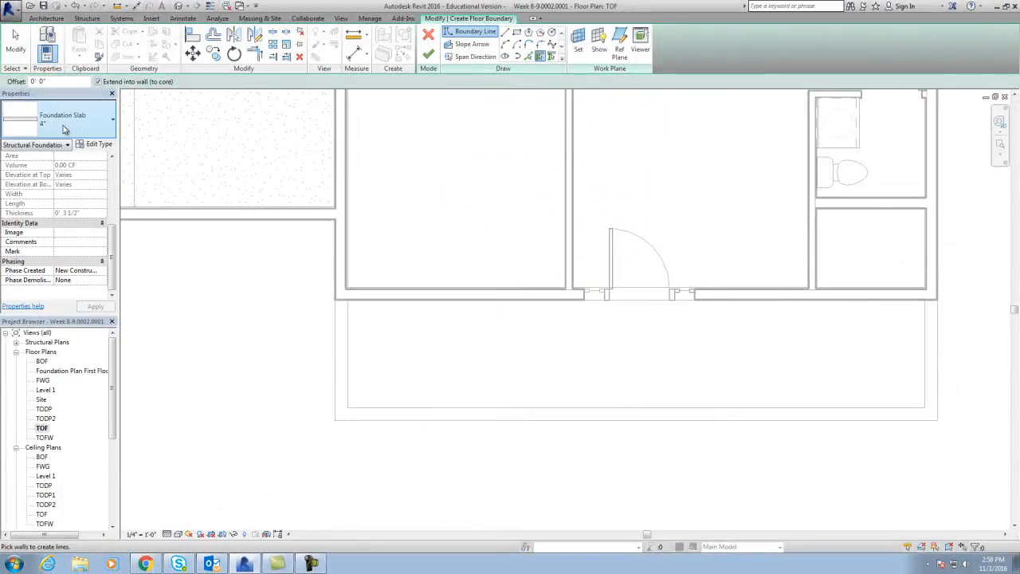
Step: Sketch the slab boundary along the outer faces of the porch foundation walls and close it along the house's front wall
{"action": "left_click", "coordinate": [336, 301]}
{"action": "left_click", "coordinate": [335, 421]}
{"action": "scroll", "coordinate": [369, 427], "scroll_direction": "down", "scroll_amount": 2}
{"action": "middle_click_drag", "start_coordinate": [571, 428], "coordinate": [457, 430]}
{"action": "scroll", "coordinate": [691, 424], "scroll_direction": "up", "scroll_amount": 2}
{"action": "left_click", "coordinate": [684, 339]}
{"action": "left_click", "coordinate": [683, 304]}
{"action": "middle_click_drag", "start_coordinate": [629, 326], "coordinate": [760, 334]}
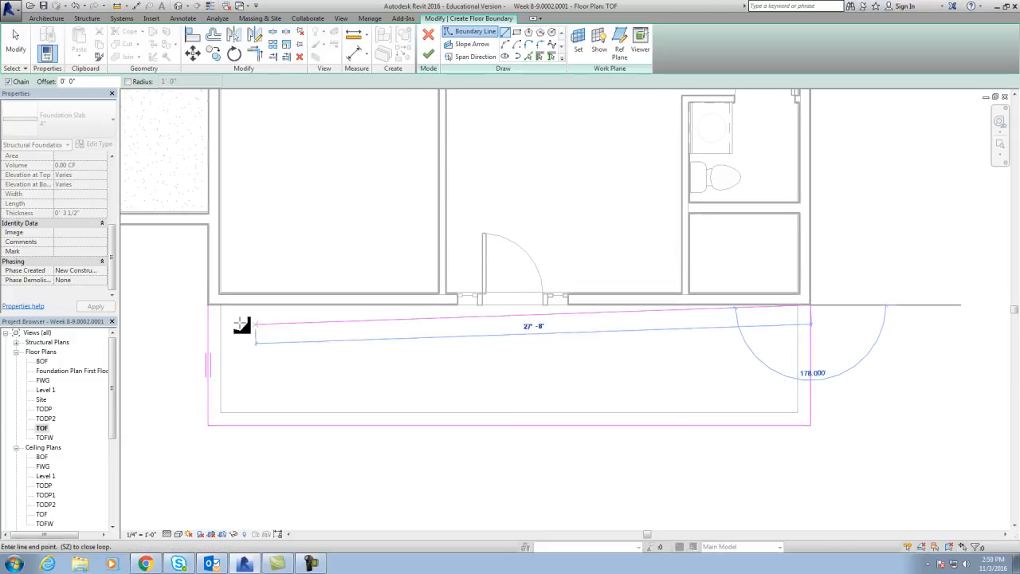
{"action": "left_click", "coordinate": [210, 305]}
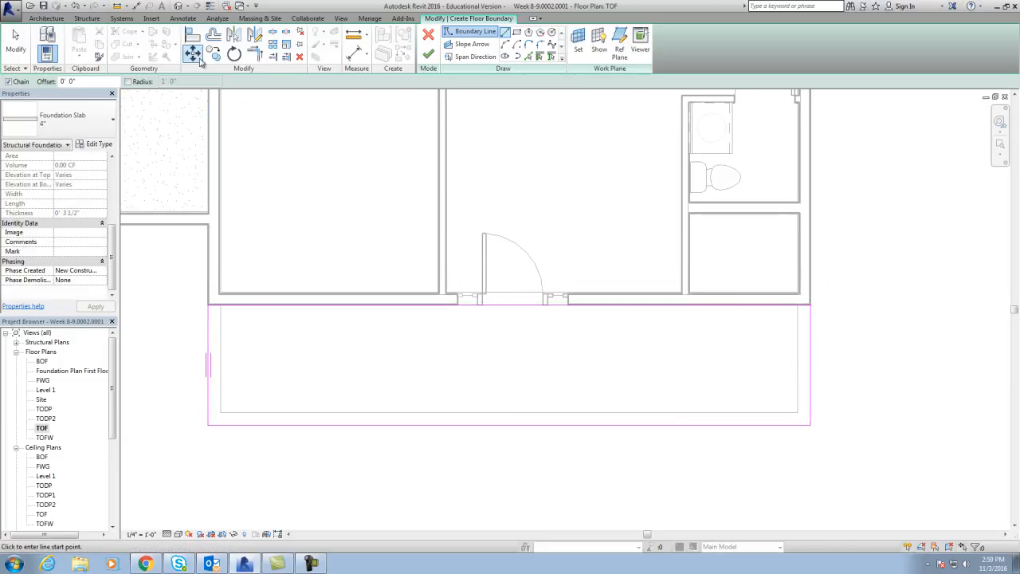
Step: Offset copies of the porch slab's two end boundary lines and front boundary line outward by 1 1/2"
{"action": "scroll", "coordinate": [212, 338], "scroll_direction": "up", "scroll_amount": 5}
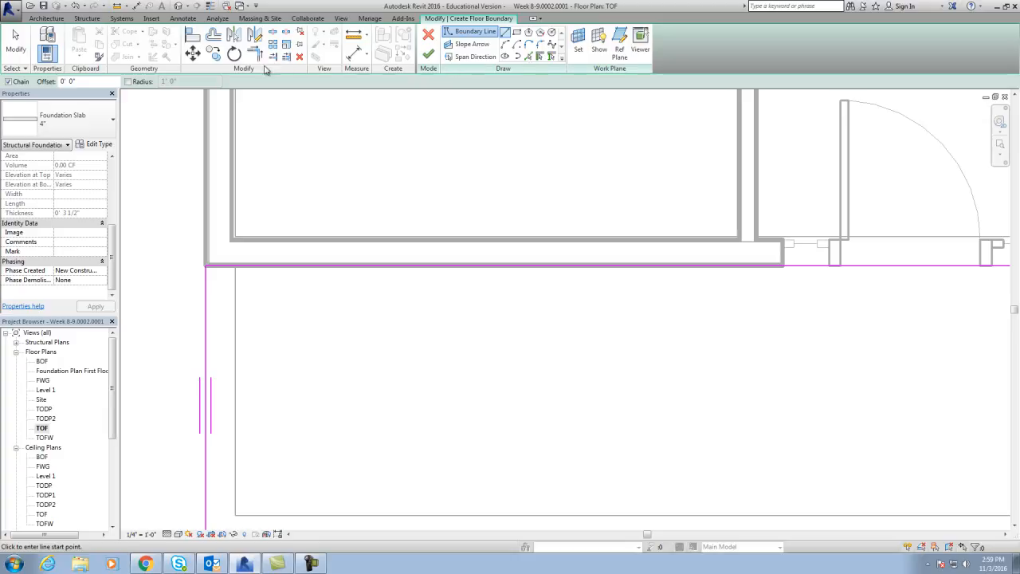
{"action": "left_click", "coordinate": [213, 36]}
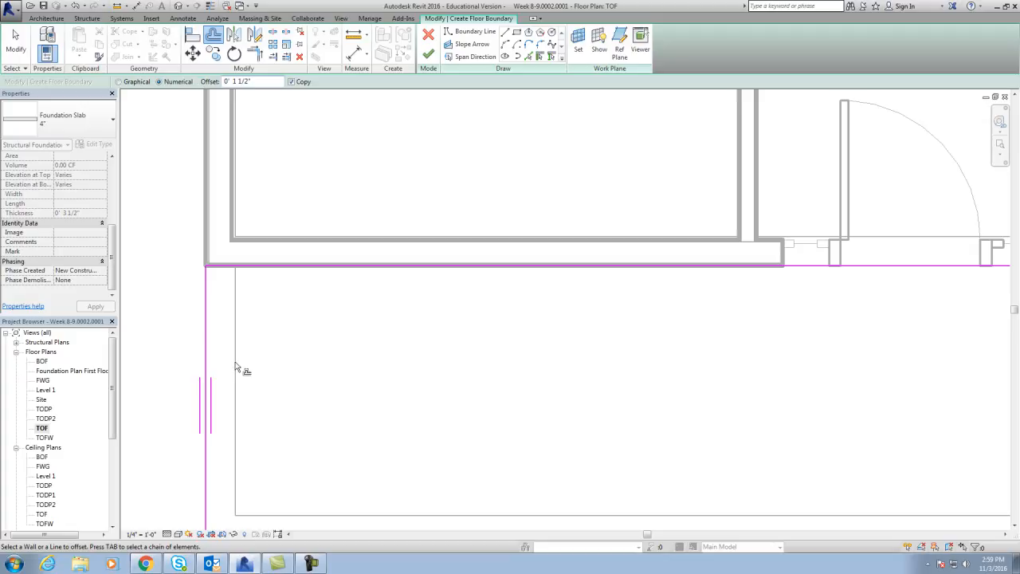
{"action": "left_click", "coordinate": [206, 331]}
{"action": "scroll", "coordinate": [216, 330], "scroll_direction": "down", "scroll_amount": 2}
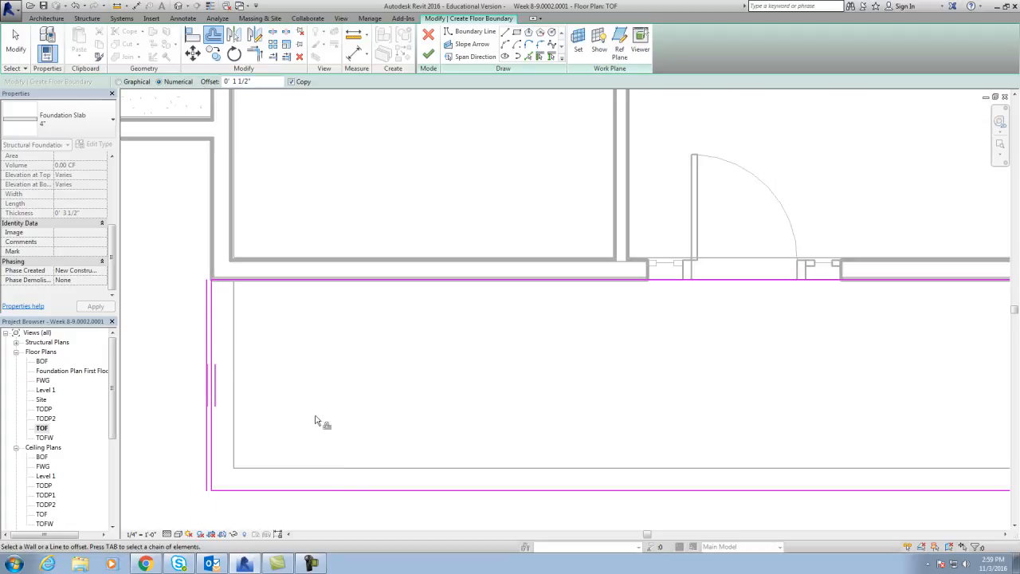
{"action": "scroll", "coordinate": [510, 479], "scroll_direction": "down", "scroll_amount": 1}
{"action": "middle_click_drag", "start_coordinate": [515, 477], "coordinate": [372, 448]}
{"action": "scroll", "coordinate": [640, 444], "scroll_direction": "down", "scroll_amount": 1}
{"action": "middle_click_drag", "start_coordinate": [638, 445], "coordinate": [510, 446]}
{"action": "scroll", "coordinate": [857, 374], "scroll_direction": "up", "scroll_amount": 2}
{"action": "left_click", "coordinate": [849, 383]}
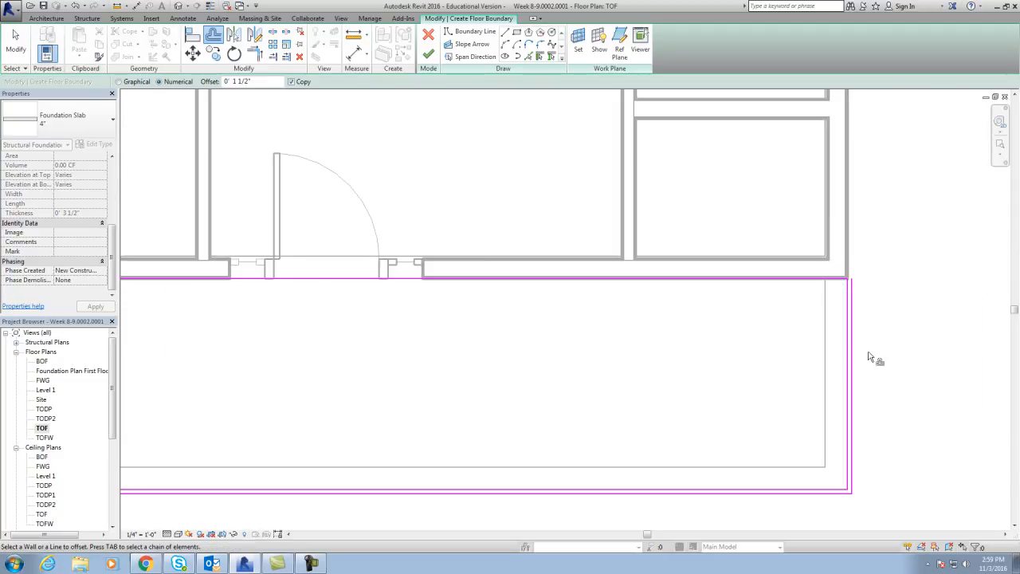
Step: Delete the original front and right-end boundary lines and extend the house-side line to the right-end offset line
{"action": "key", "text": "Escape"}
{"action": "left_click", "coordinate": [849, 308]}
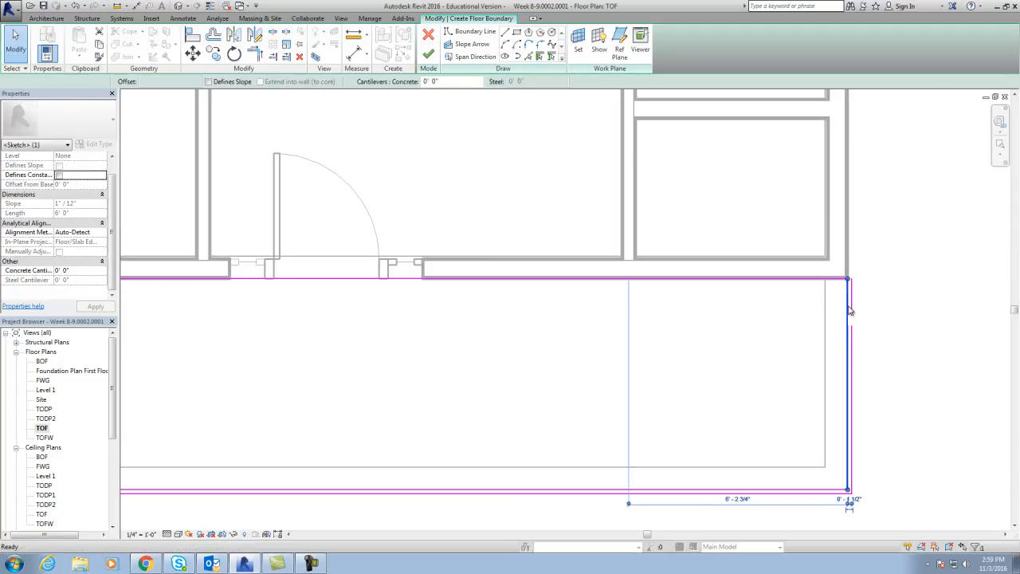
{"action": "key", "text": "Delete"}
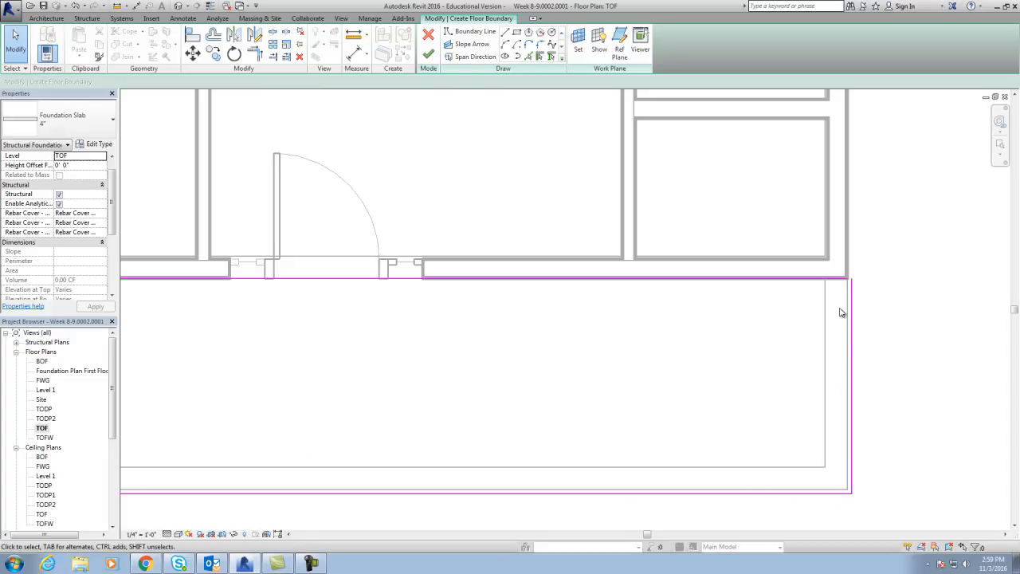
{"action": "left_click", "coordinate": [839, 279]}
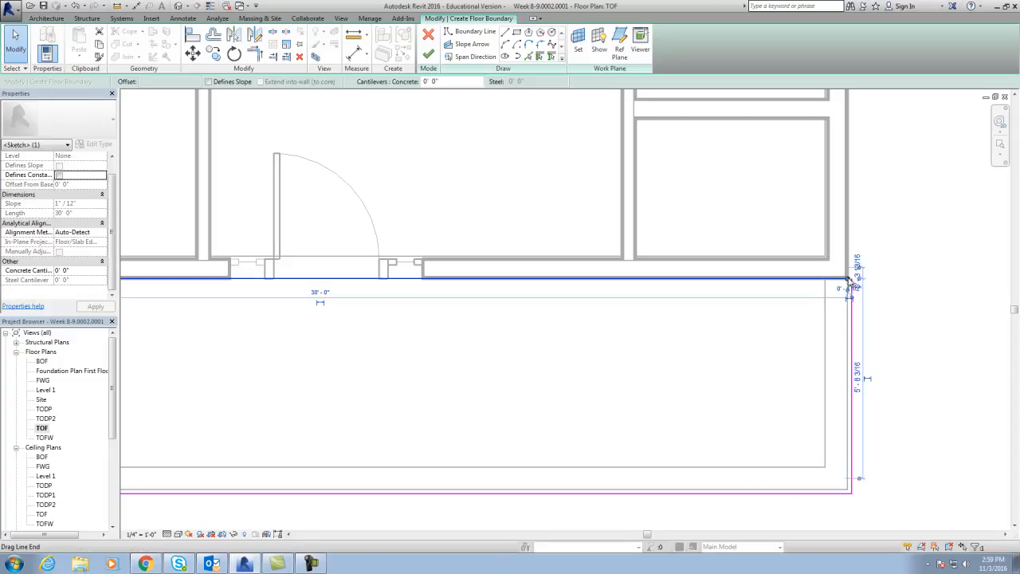
{"action": "key", "text": "Escape"}
{"action": "scroll", "coordinate": [909, 305], "scroll_direction": "down", "scroll_amount": 2}
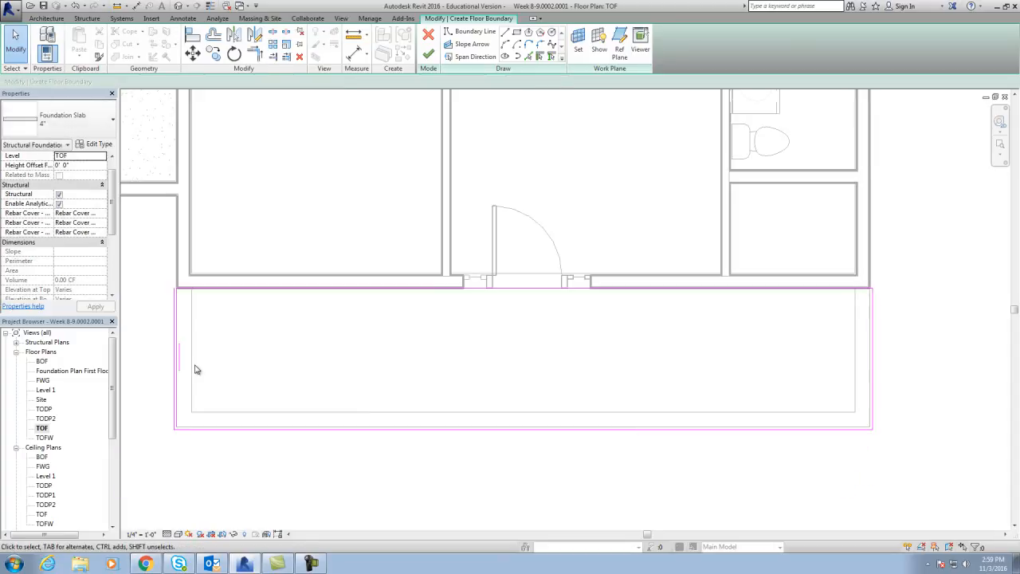
Step: Replace the original left-end line by extending the house-side line to the left offset line, and finish the slab
{"action": "scroll", "coordinate": [198, 370], "scroll_direction": "up", "scroll_amount": 4}
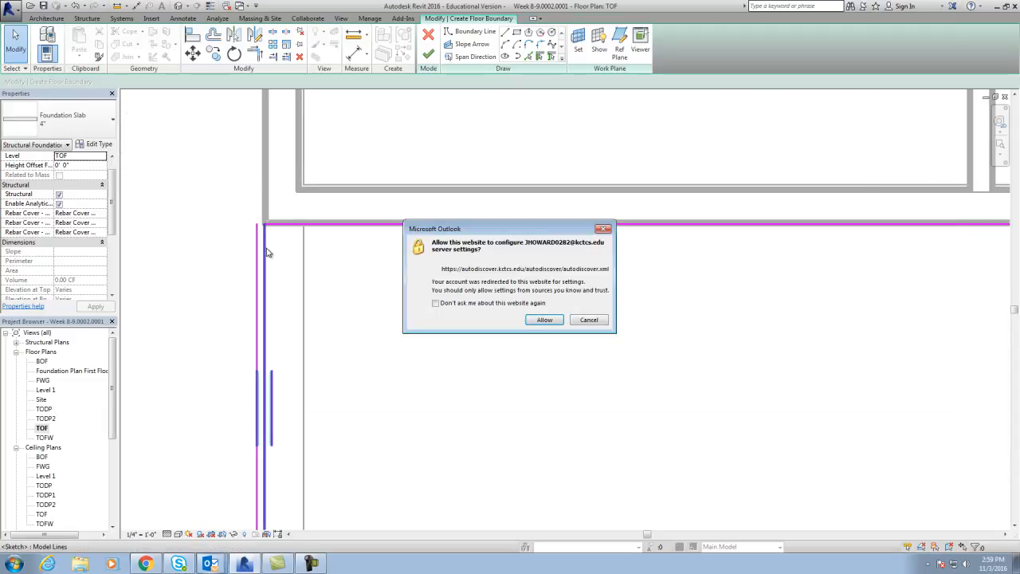
{"action": "left_click", "coordinate": [544, 320]}
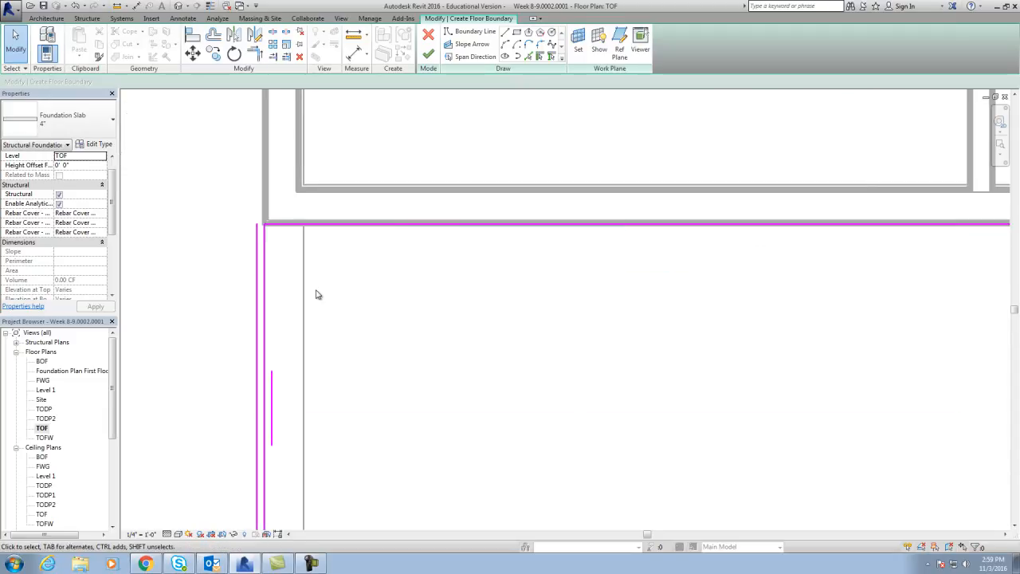
{"action": "left_click", "coordinate": [266, 266]}
{"action": "left_click", "coordinate": [289, 226]}
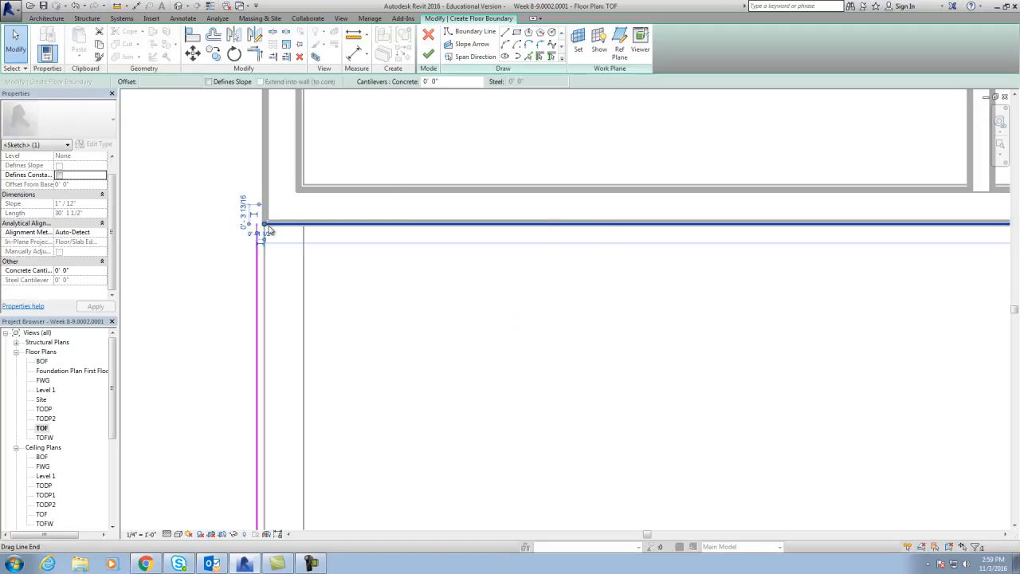
{"action": "left_click_drag", "start_coordinate": [266, 229], "coordinate": [256, 224]}
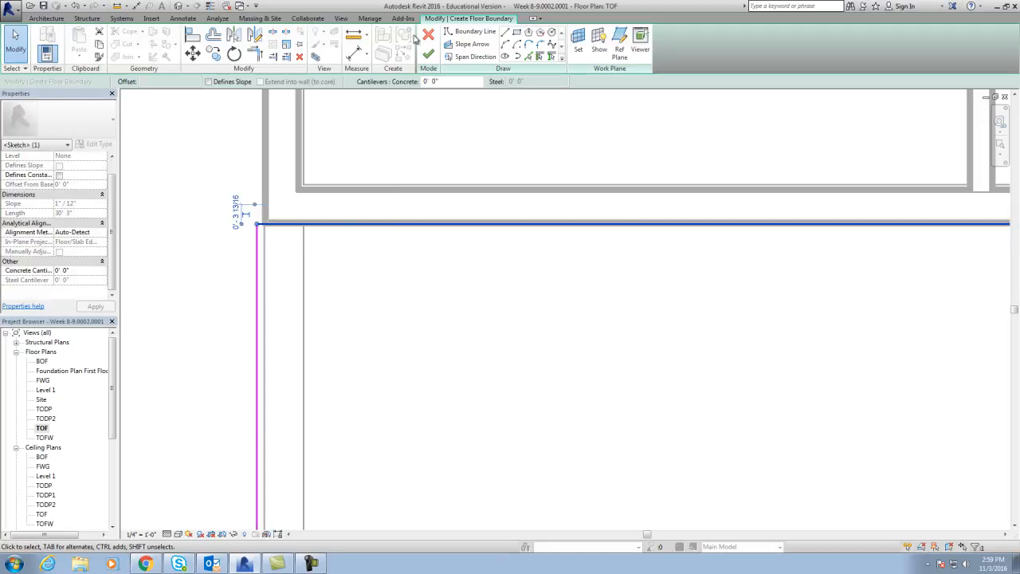
{"action": "left_click", "coordinate": [429, 56]}
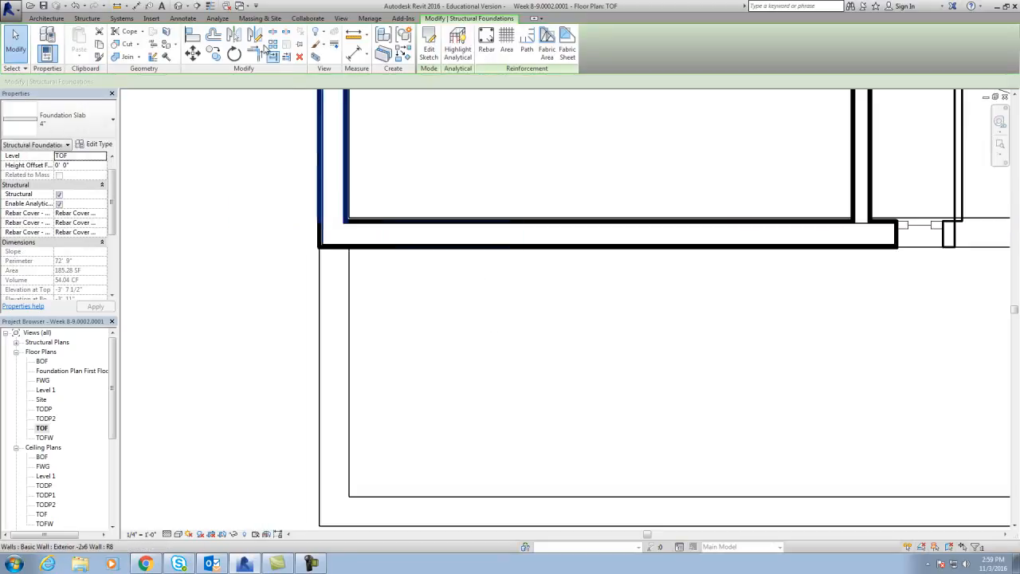
Step: Show the porch from the front in 3D and temporarily hide its front bearing footing
{"action": "left_click", "coordinate": [180, 6]}
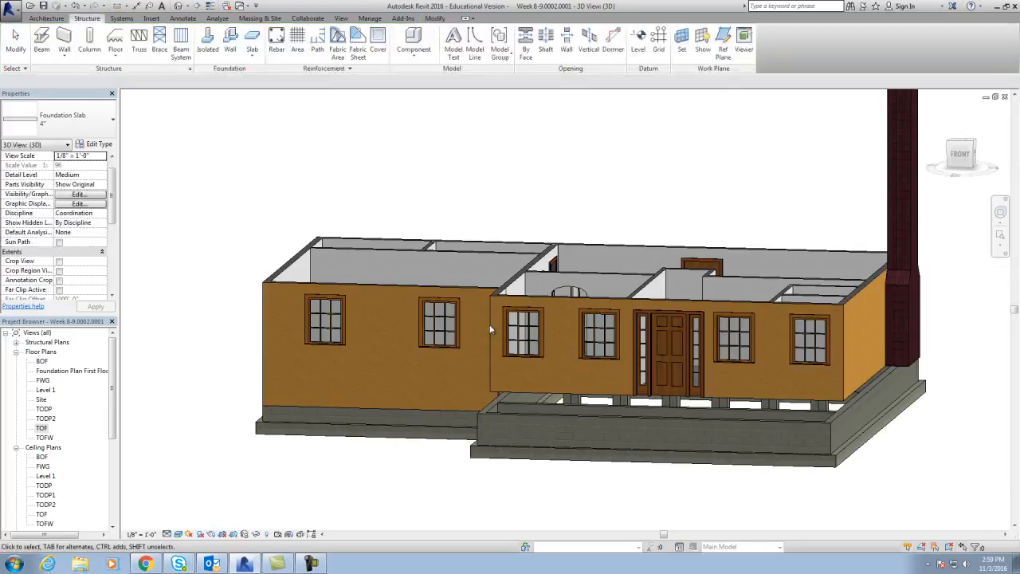
{"action": "left_click_drag", "start_coordinate": [960, 158], "coordinate": [956, 190]}
{"action": "middle_click_drag", "start_coordinate": [555, 444], "coordinate": [497, 288]}
{"action": "scroll", "coordinate": [451, 346], "scroll_direction": "up", "scroll_amount": 6}
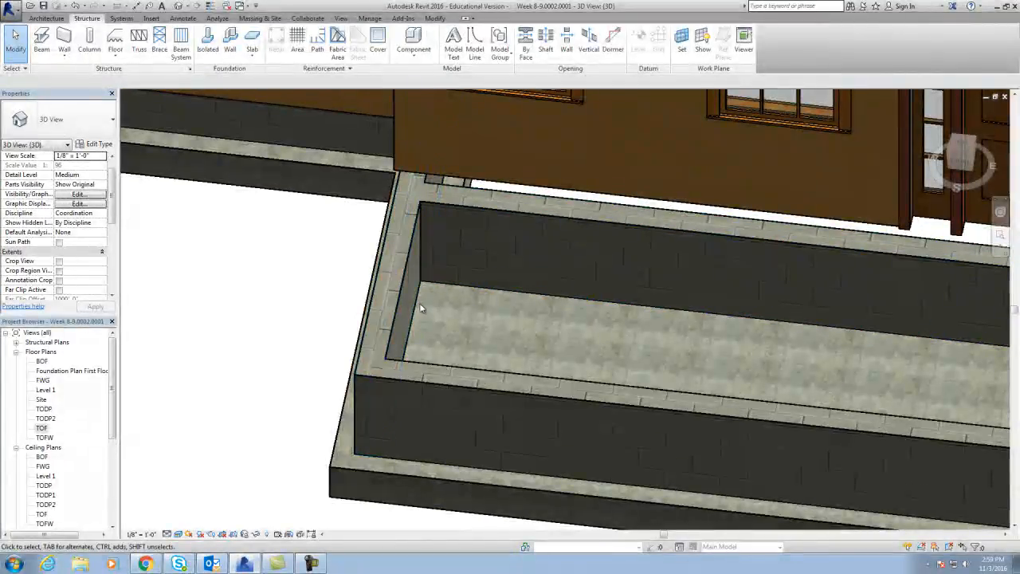
{"action": "middle_click_drag", "start_coordinate": [473, 443], "coordinate": [441, 399]}
{"action": "left_click", "coordinate": [962, 161]}
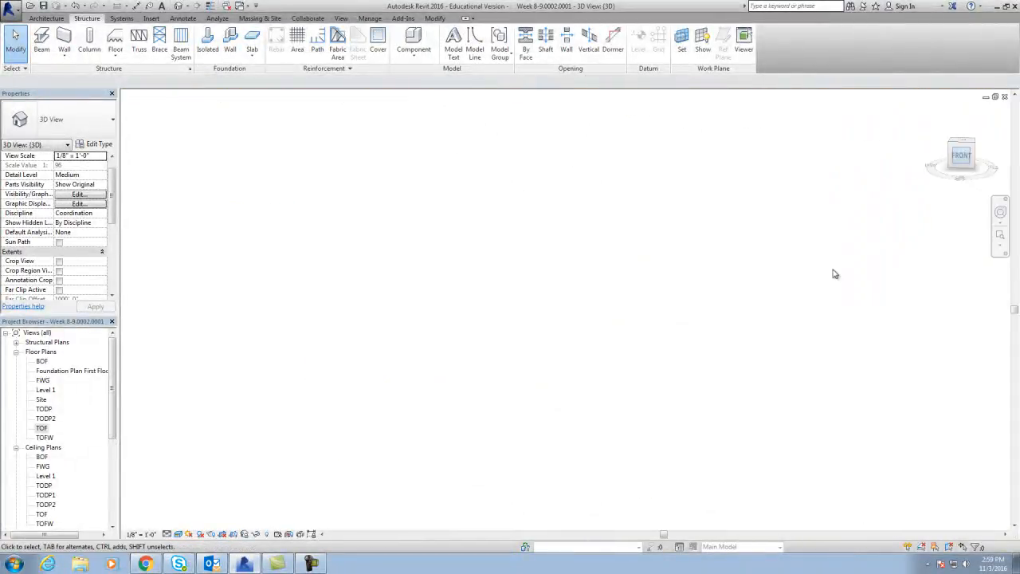
{"action": "scroll", "coordinate": [547, 422], "scroll_direction": "up", "scroll_amount": 6}
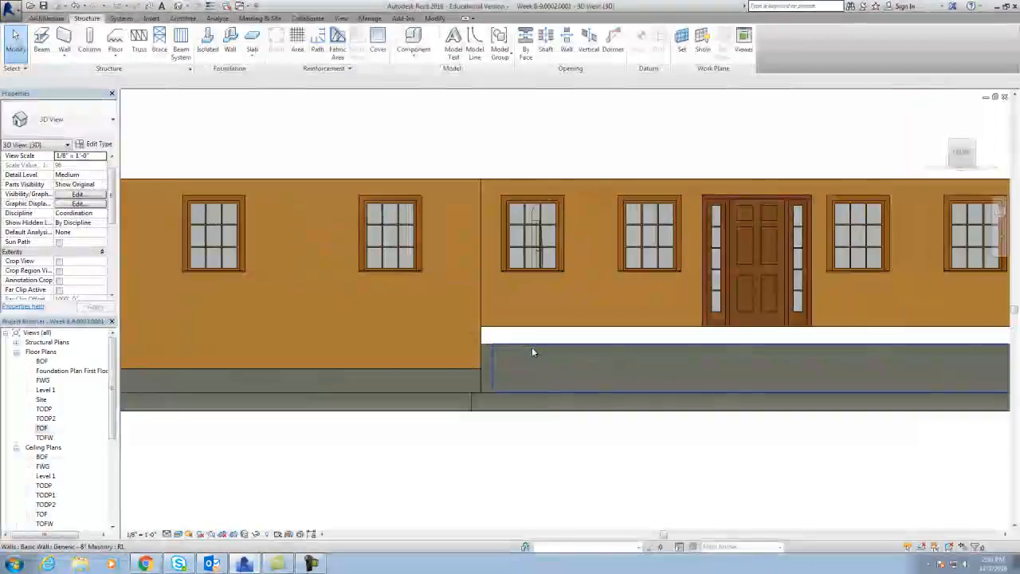
{"action": "left_click", "coordinate": [556, 425]}
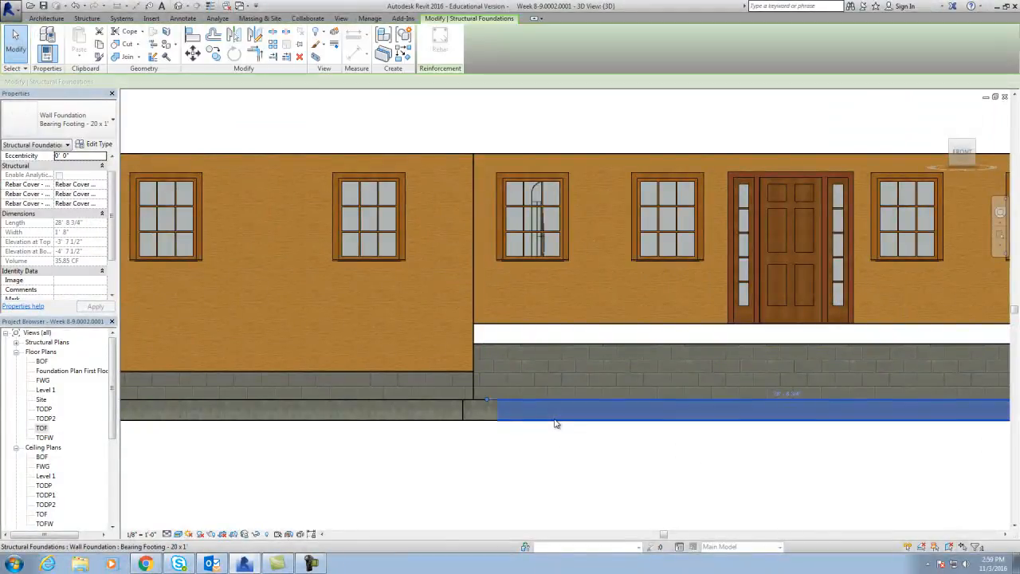
{"action": "left_click", "coordinate": [256, 535]}
{"action": "left_click", "coordinate": [281, 508]}
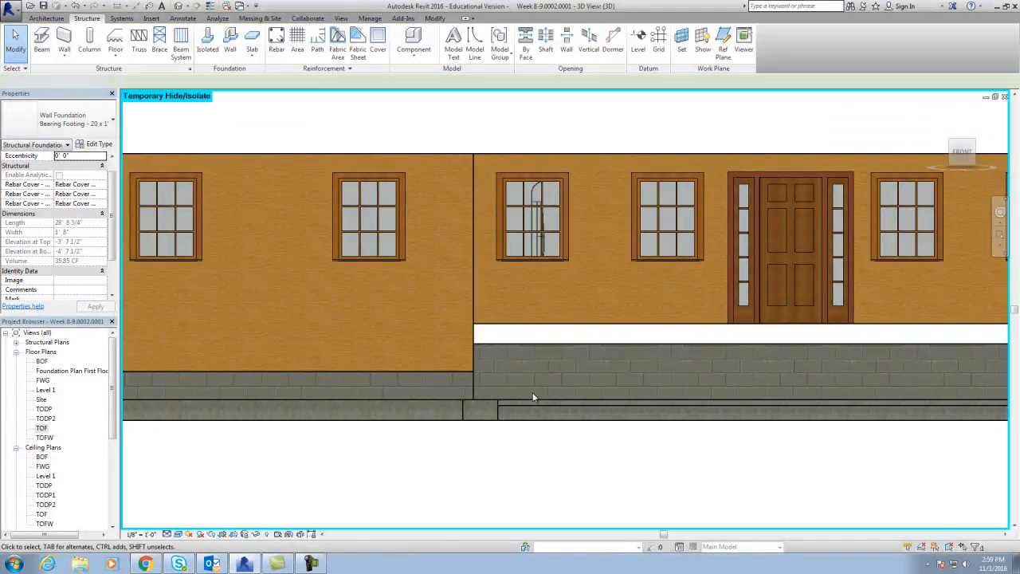
Step: Move the 4" porch slab up so its underside sits on top of the porch foundation wall
{"action": "scroll", "coordinate": [518, 400], "scroll_direction": "up", "scroll_amount": 3}
{"action": "left_click", "coordinate": [524, 401]}
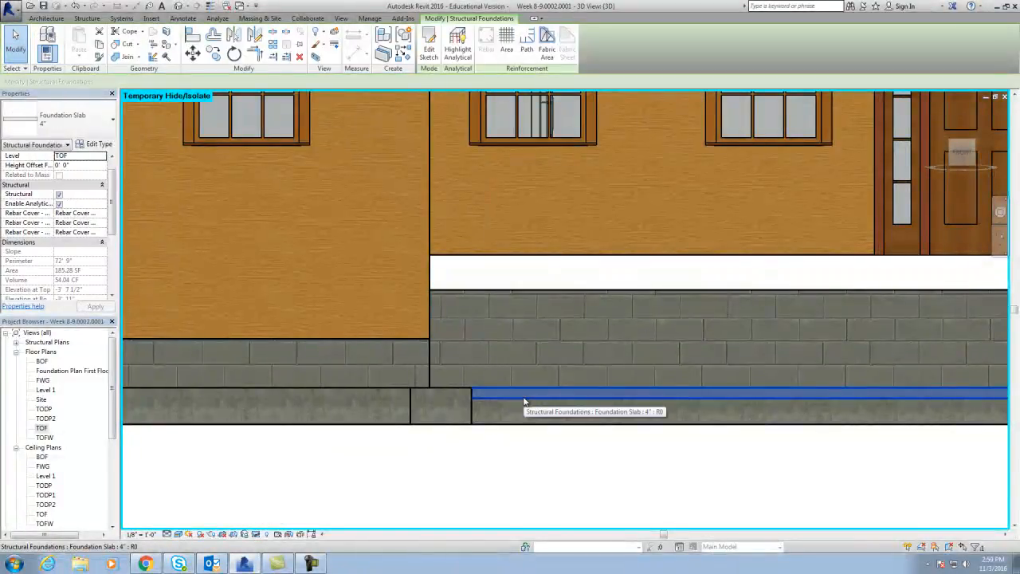
{"action": "left_click", "coordinate": [194, 51]}
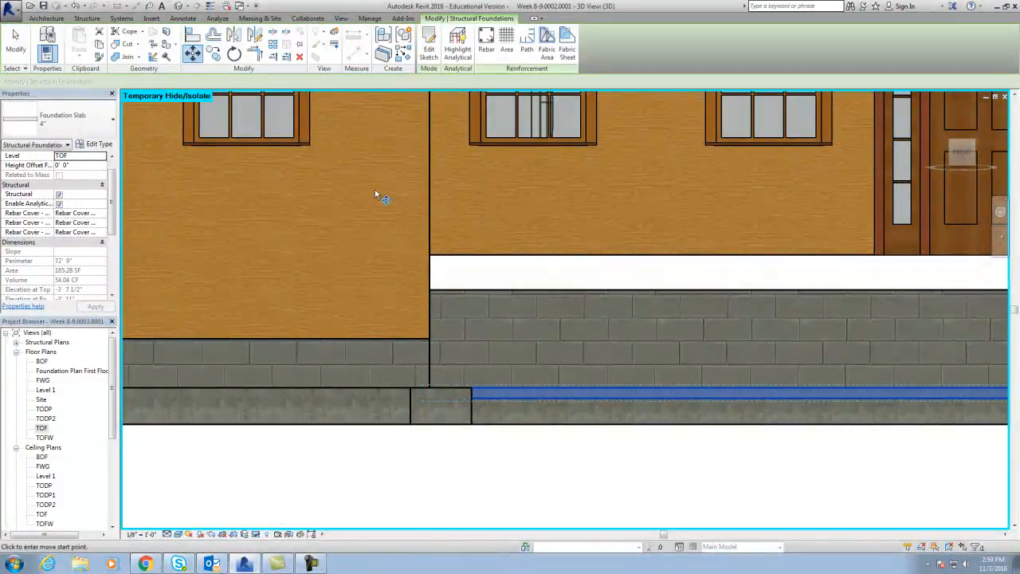
{"action": "left_click", "coordinate": [474, 401]}
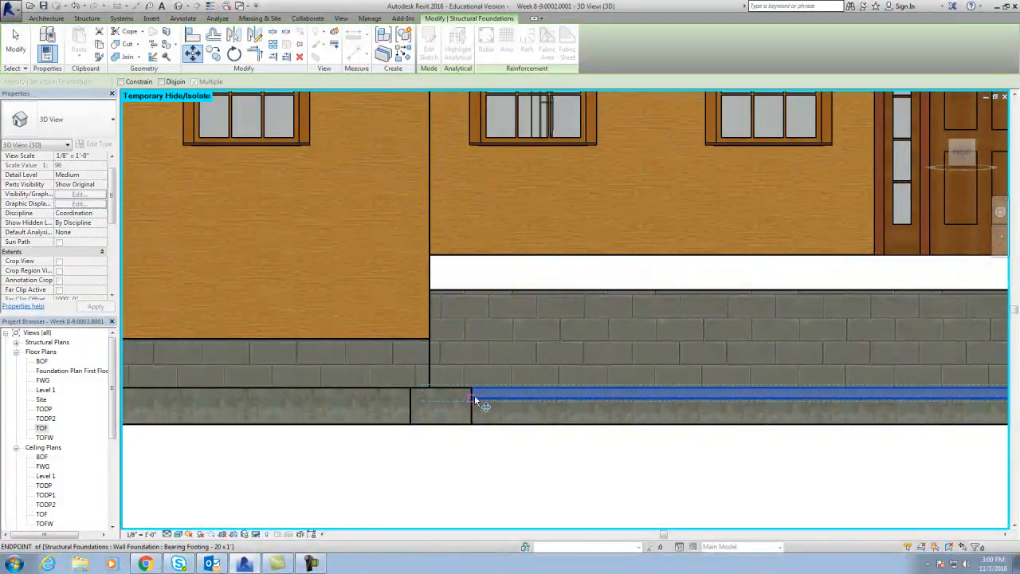
{"action": "left_click", "coordinate": [476, 295]}
{"action": "left_click", "coordinate": [567, 494]}
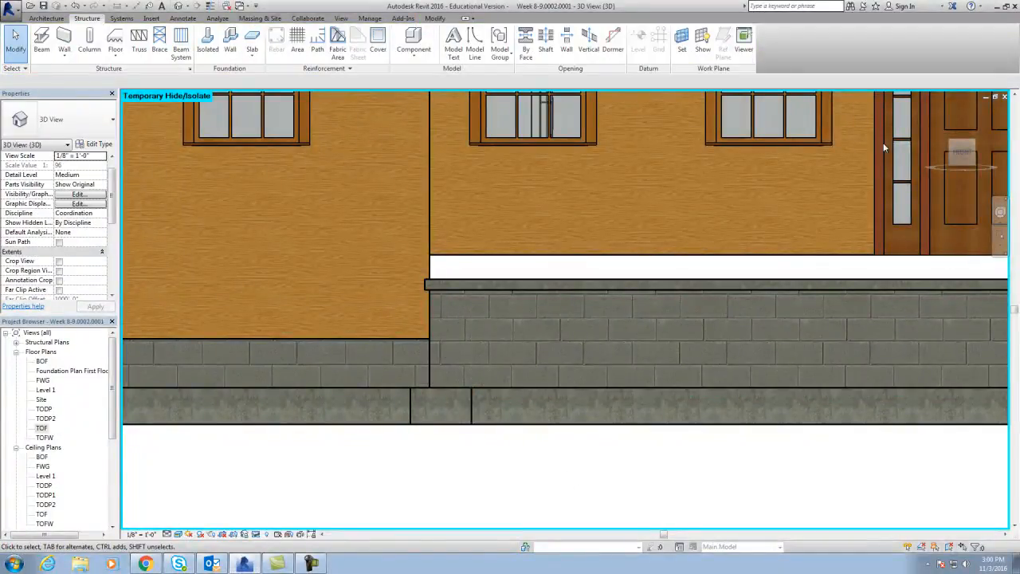
Step: Reset the temporary hiding of the footing and inspect the raised porch slab from the front and right side
{"action": "left_click_drag", "start_coordinate": [963, 154], "coordinate": [913, 172]}
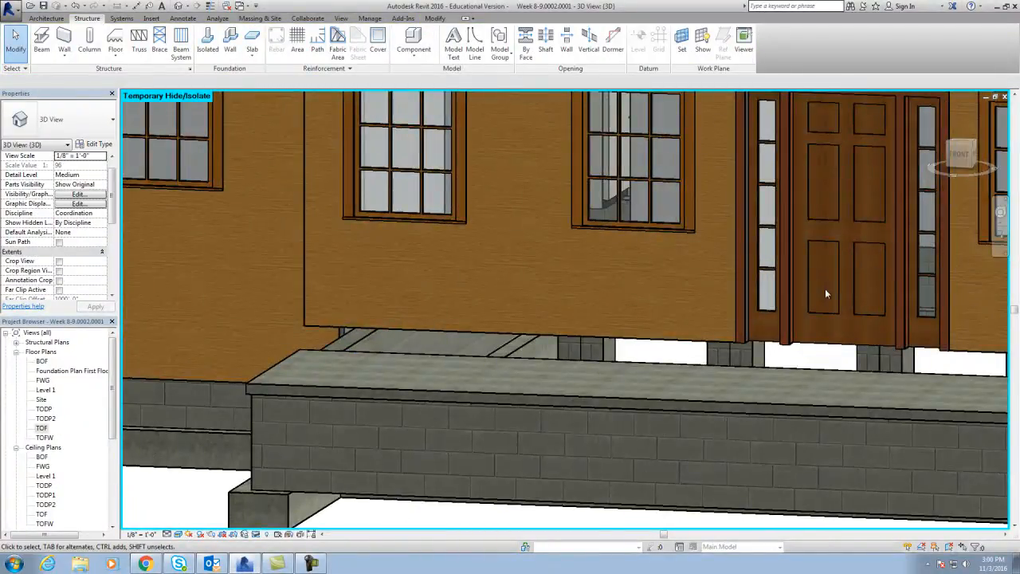
{"action": "scroll", "coordinate": [826, 290], "scroll_direction": "down", "scroll_amount": 2}
{"action": "middle_click_drag", "start_coordinate": [825, 290], "coordinate": [647, 272]}
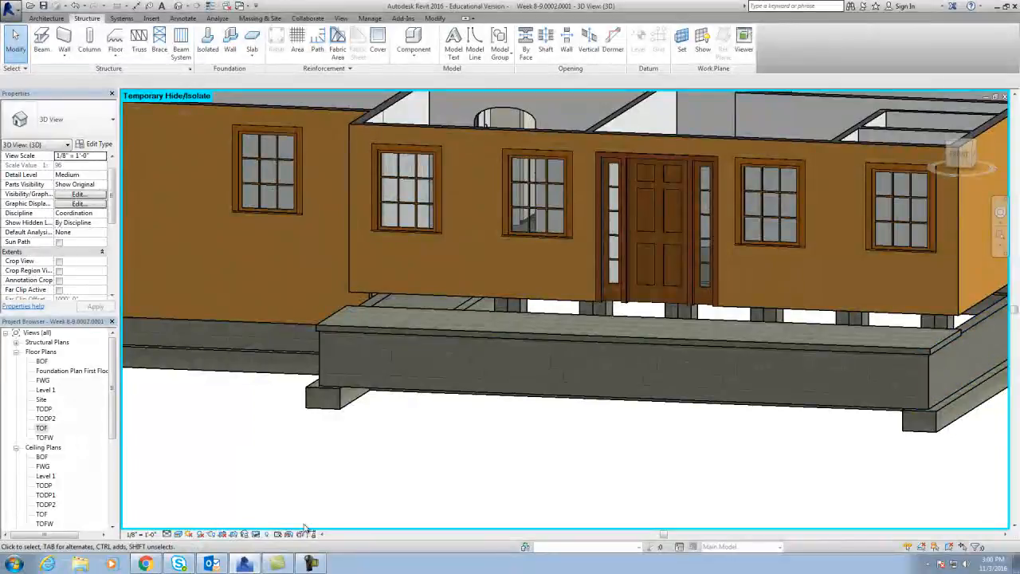
{"action": "left_click", "coordinate": [258, 535]}
{"action": "left_click", "coordinate": [275, 523]}
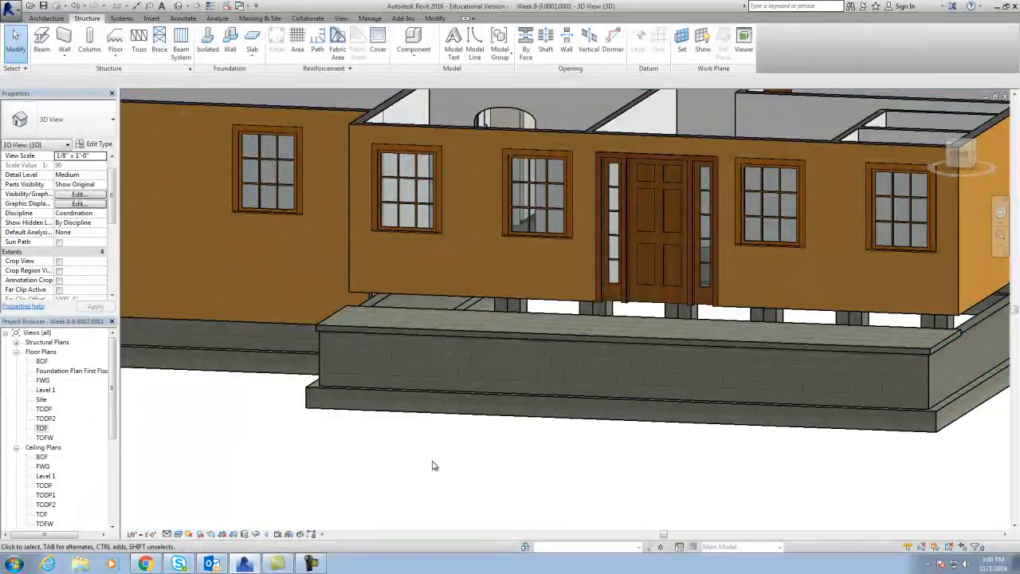
{"action": "scroll", "coordinate": [833, 343], "scroll_direction": "down", "scroll_amount": 2}
{"action": "left_click_drag", "start_coordinate": [963, 154], "coordinate": [941, 170]}
{"action": "left_click", "coordinate": [950, 162]}
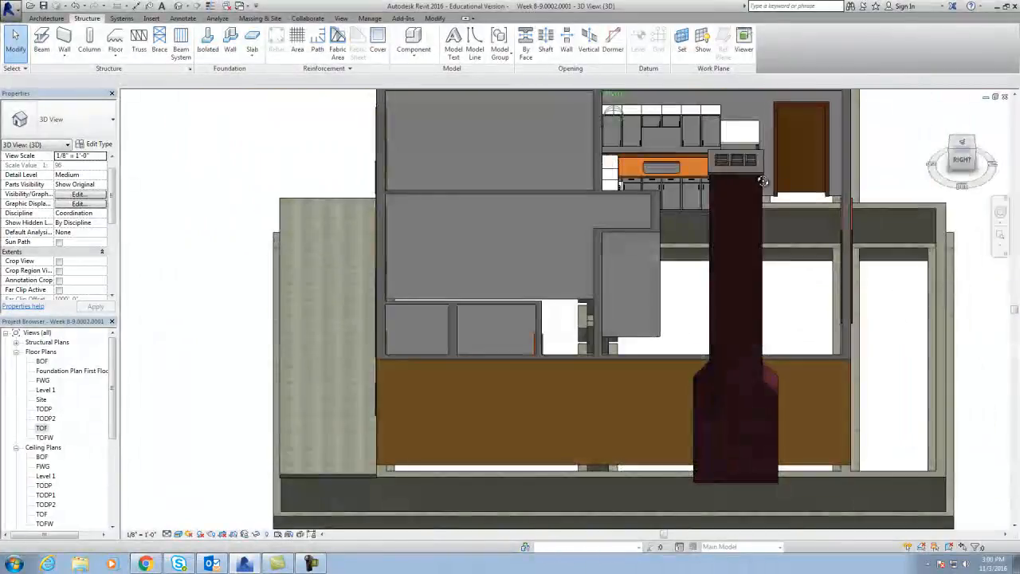
{"action": "left_click_drag", "start_coordinate": [962, 163], "coordinate": [999, 159]}
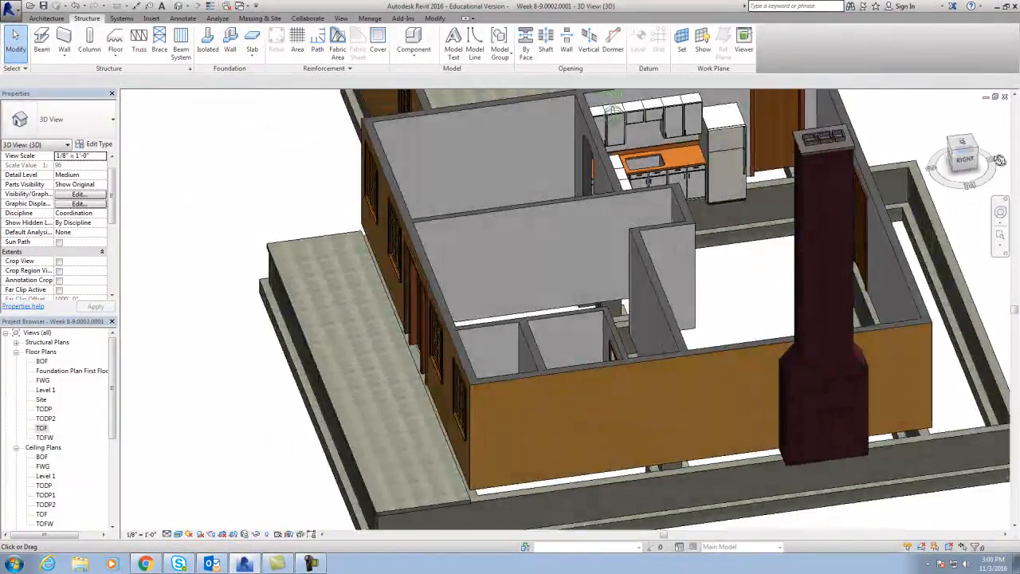